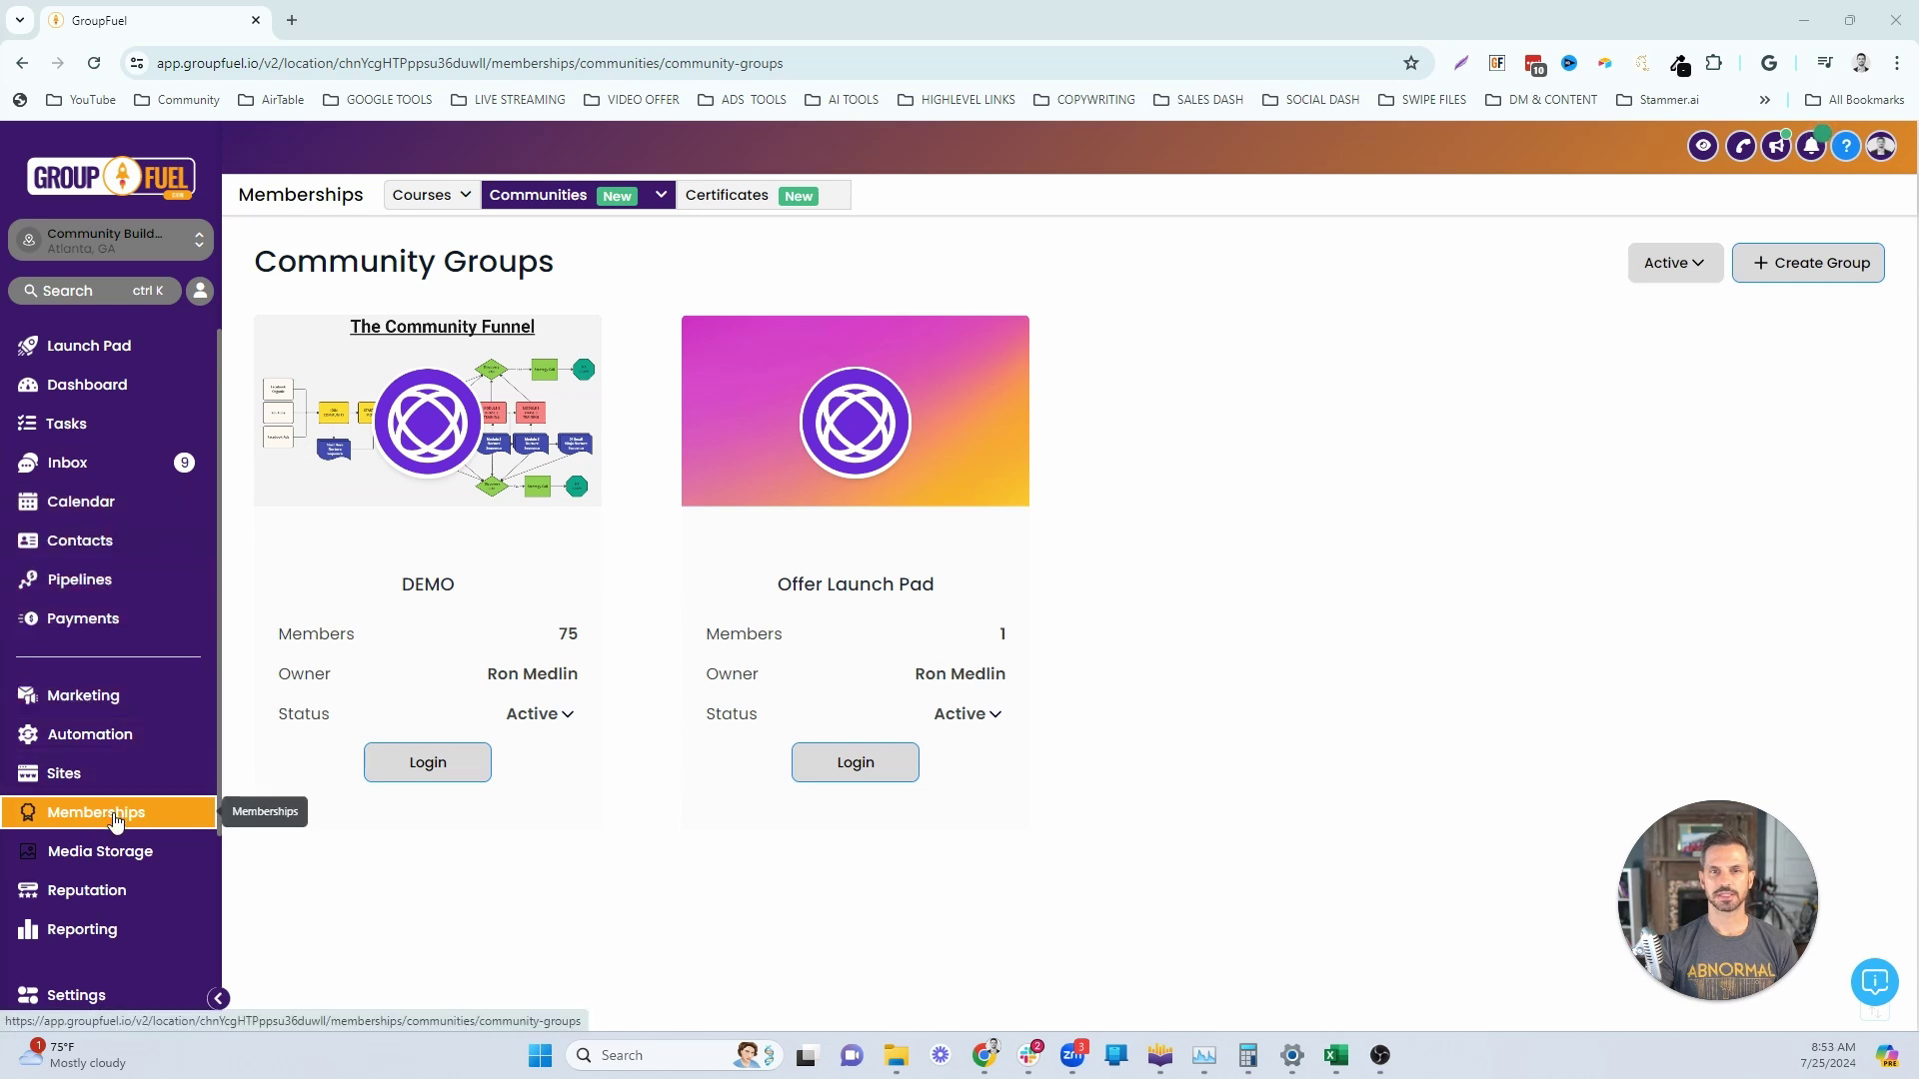
Log into the DEMO group from the Communities dropdown so it opens in a new tab
{"action": "left_click", "coordinate": [658, 200]}
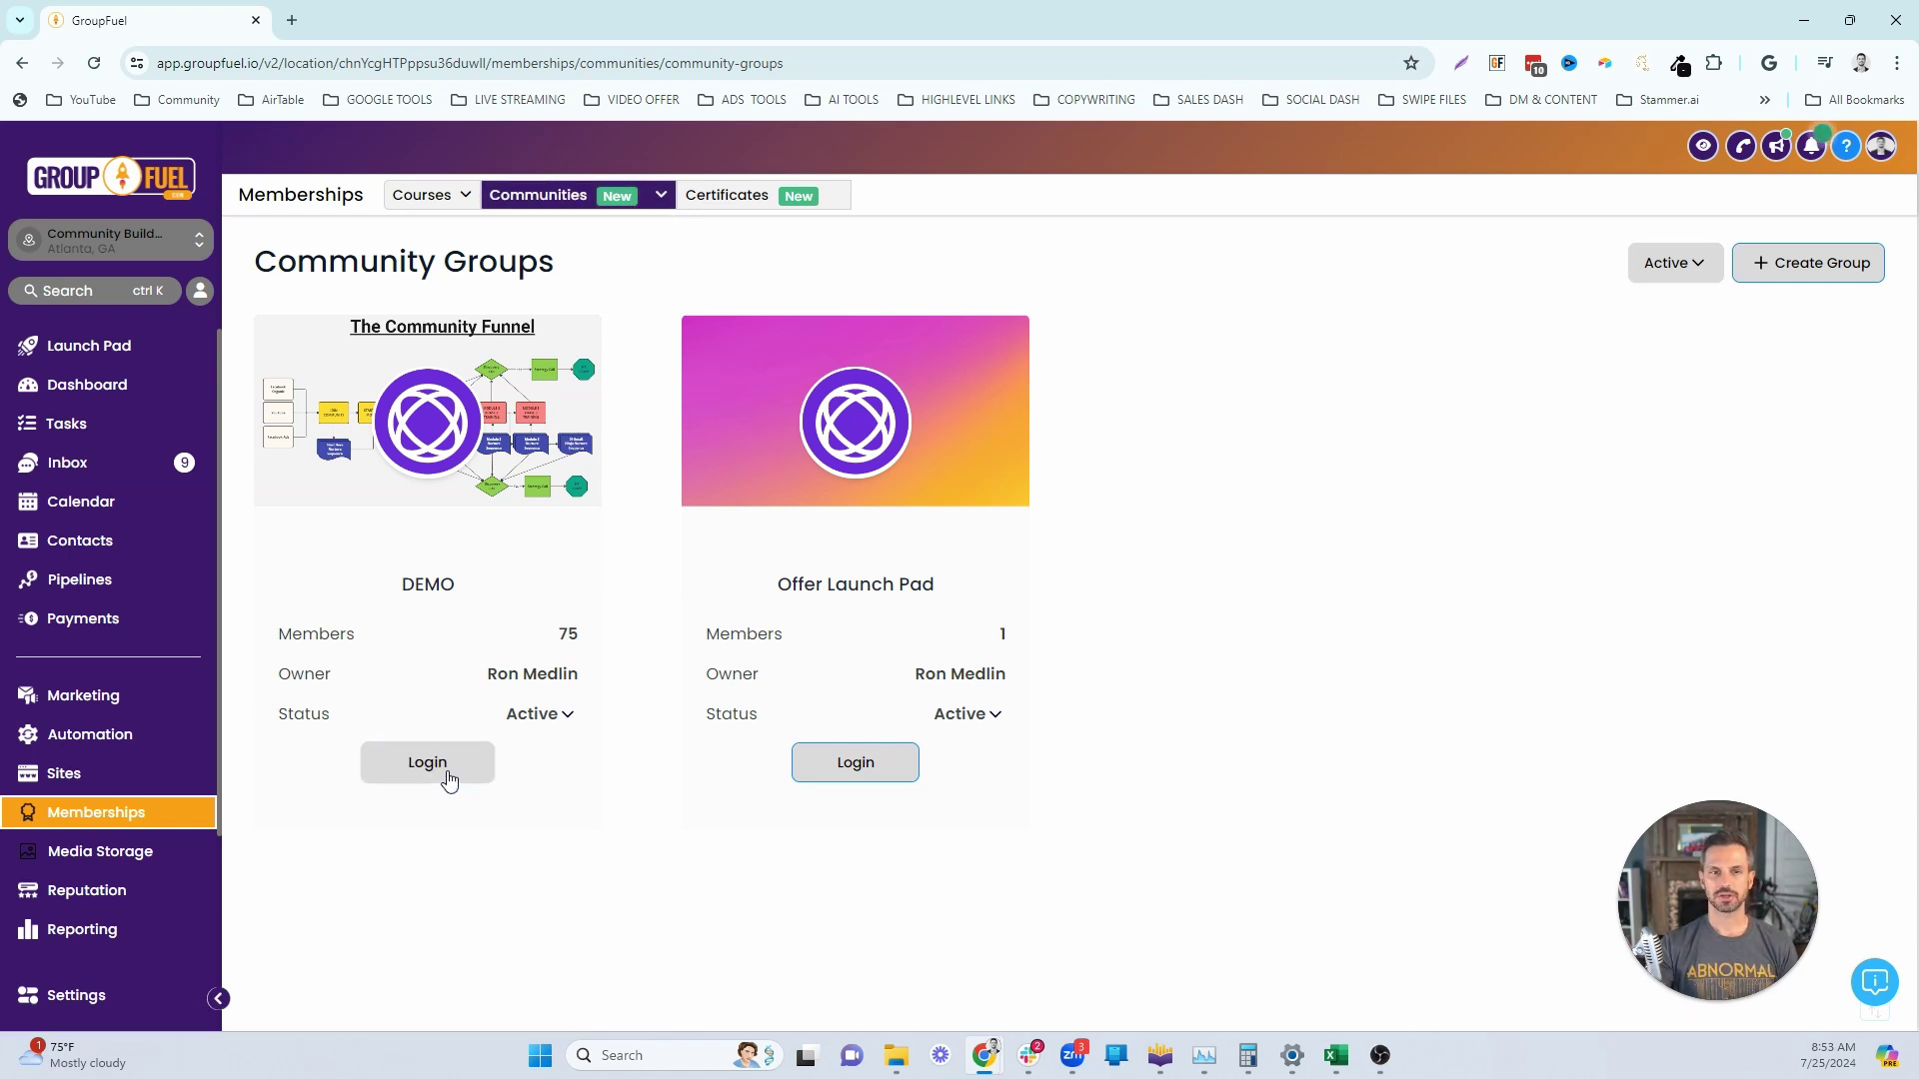
{"action": "left_click", "coordinate": [447, 776]}
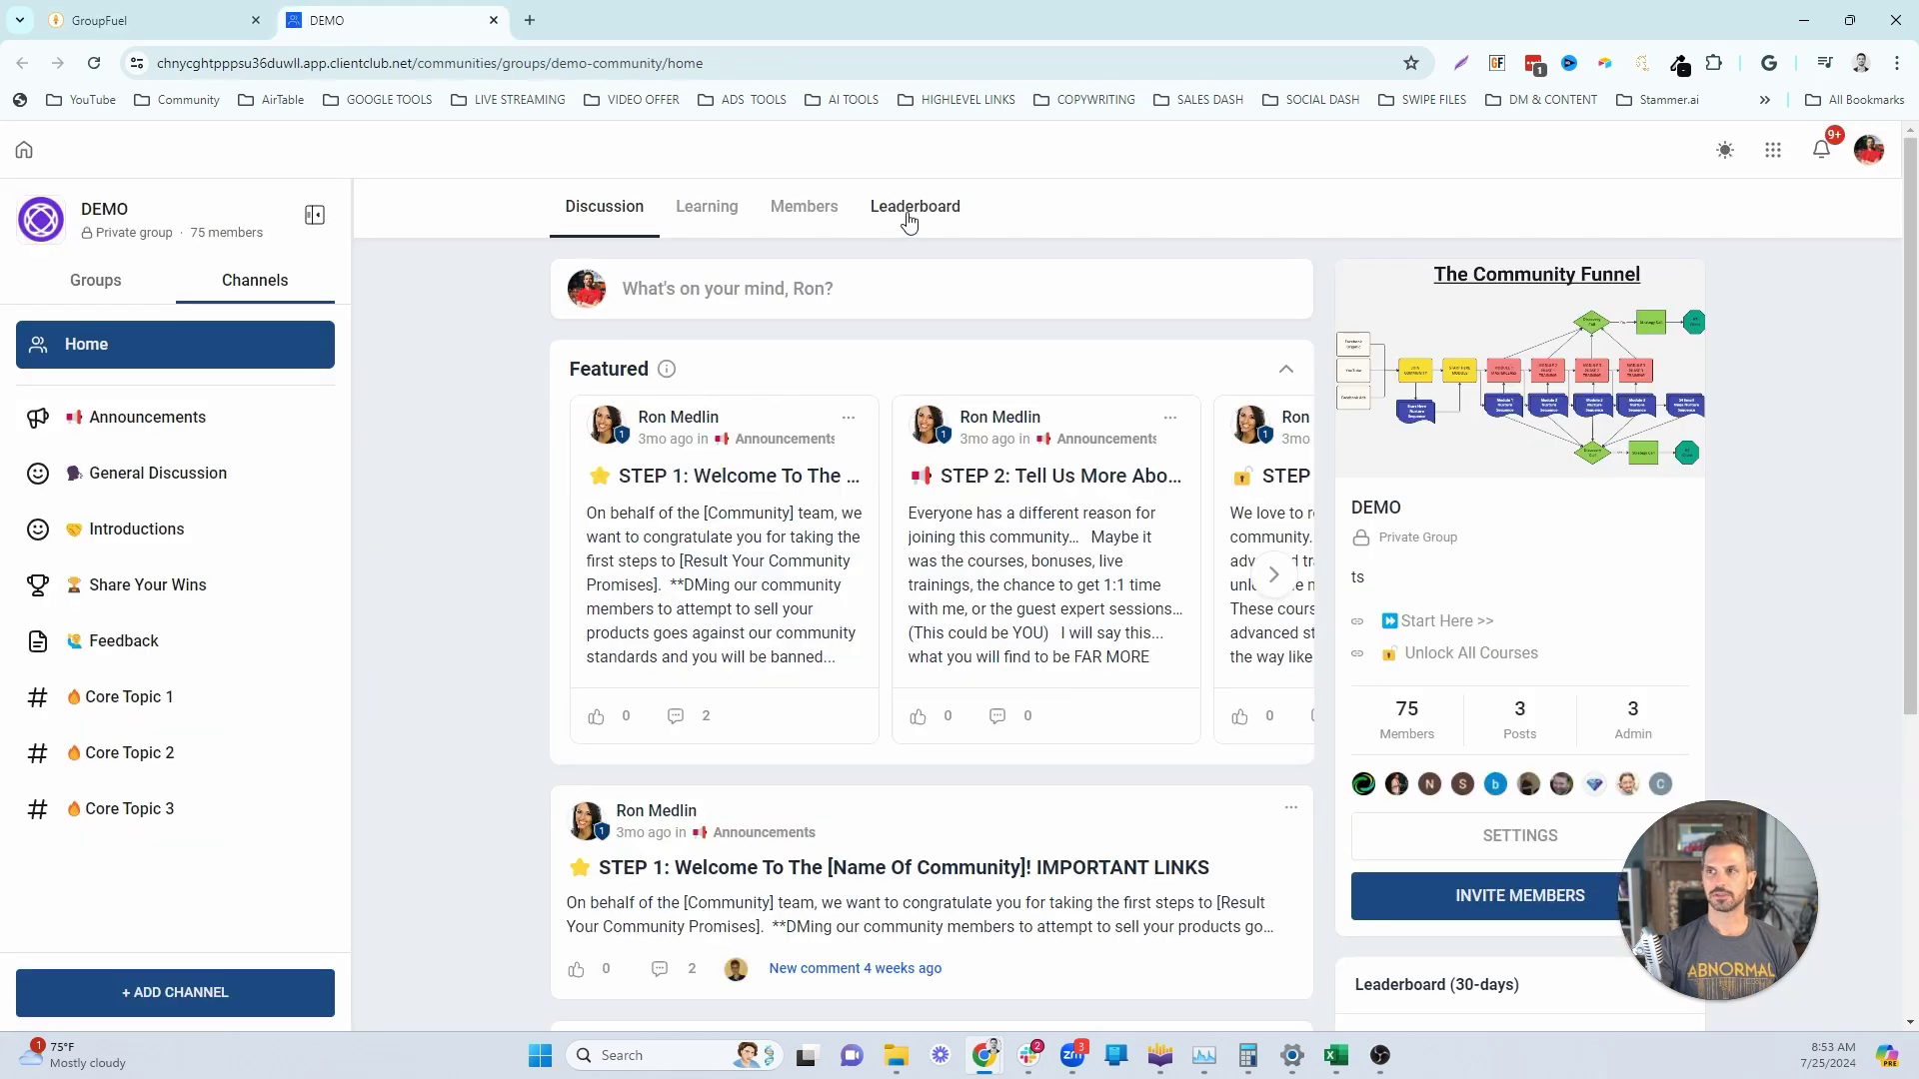
Show the DEMO Leaderboard's Points & Levels thresholds, Level 1 (0) through Level 9 (33015)
{"action": "left_click", "coordinate": [909, 213]}
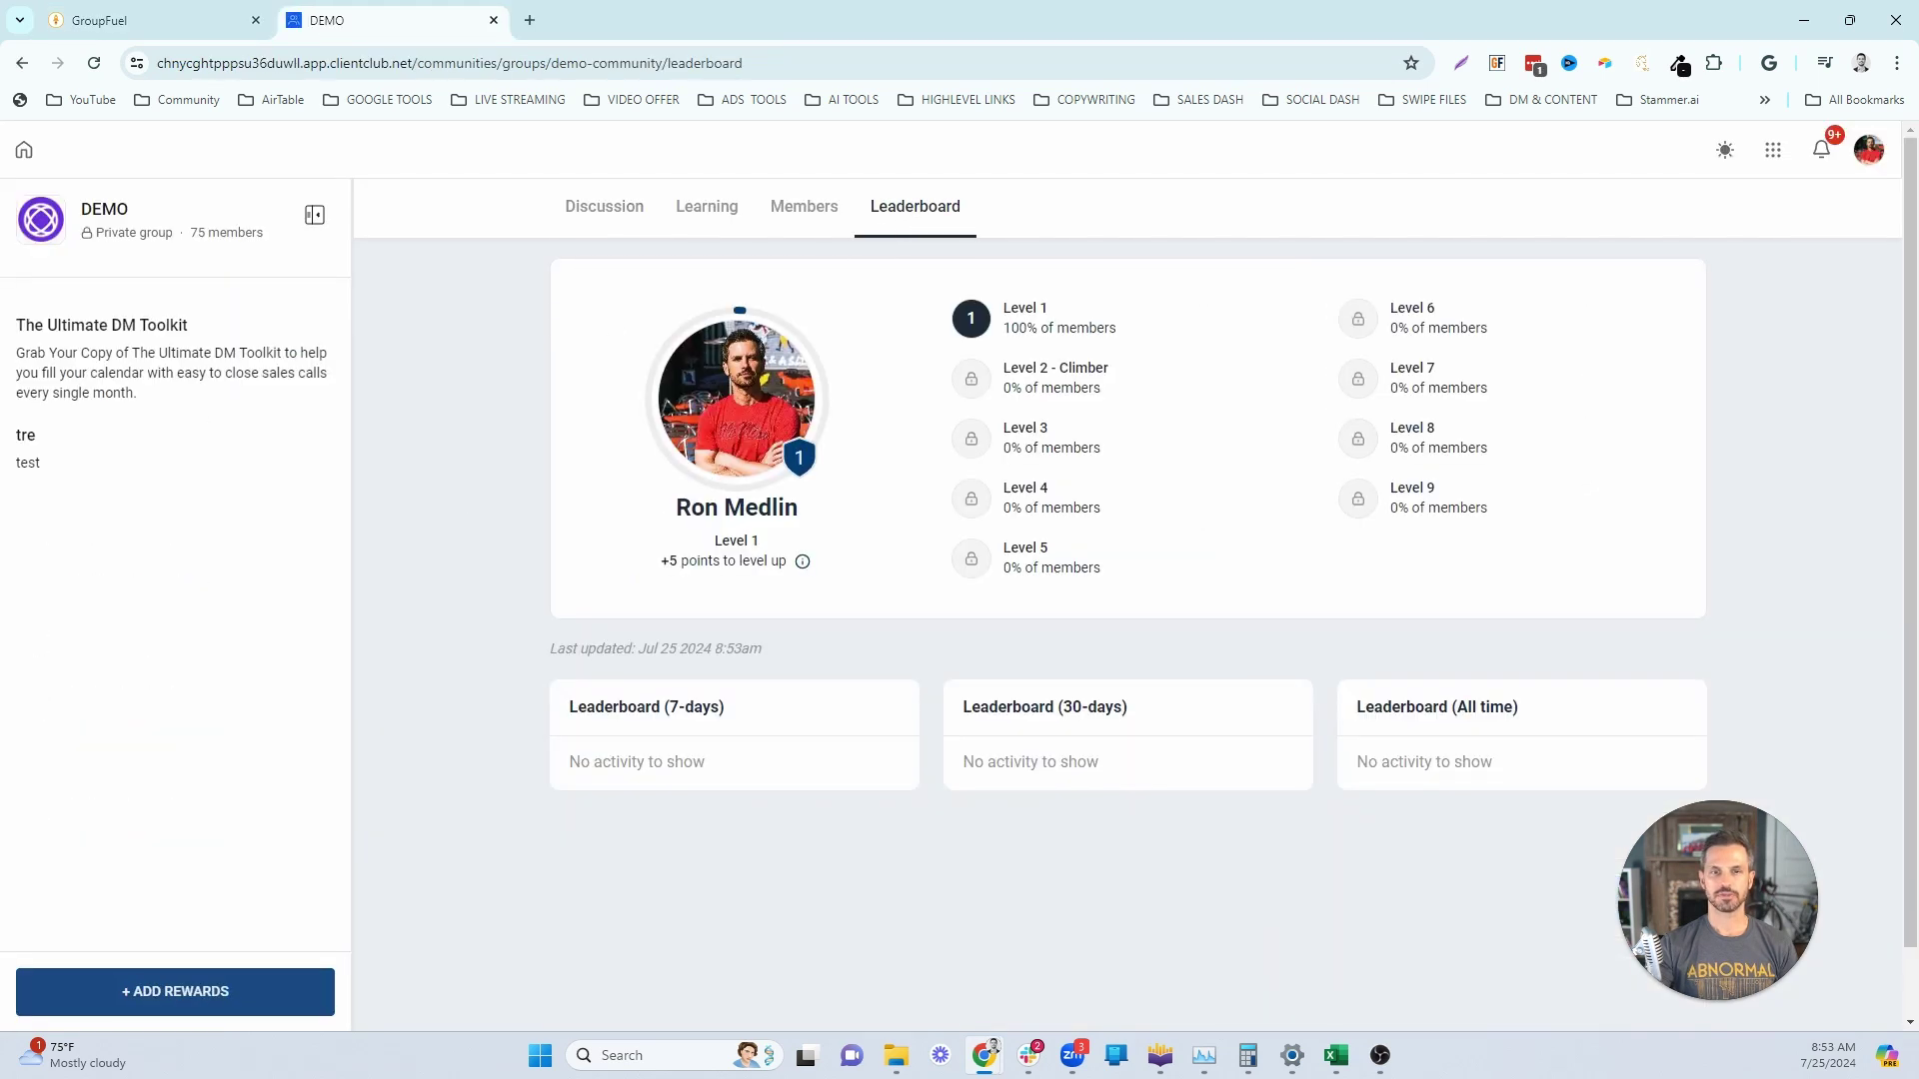
{"action": "scroll", "coordinate": [409, 522], "scroll_direction": "down", "scroll_amount": 1}
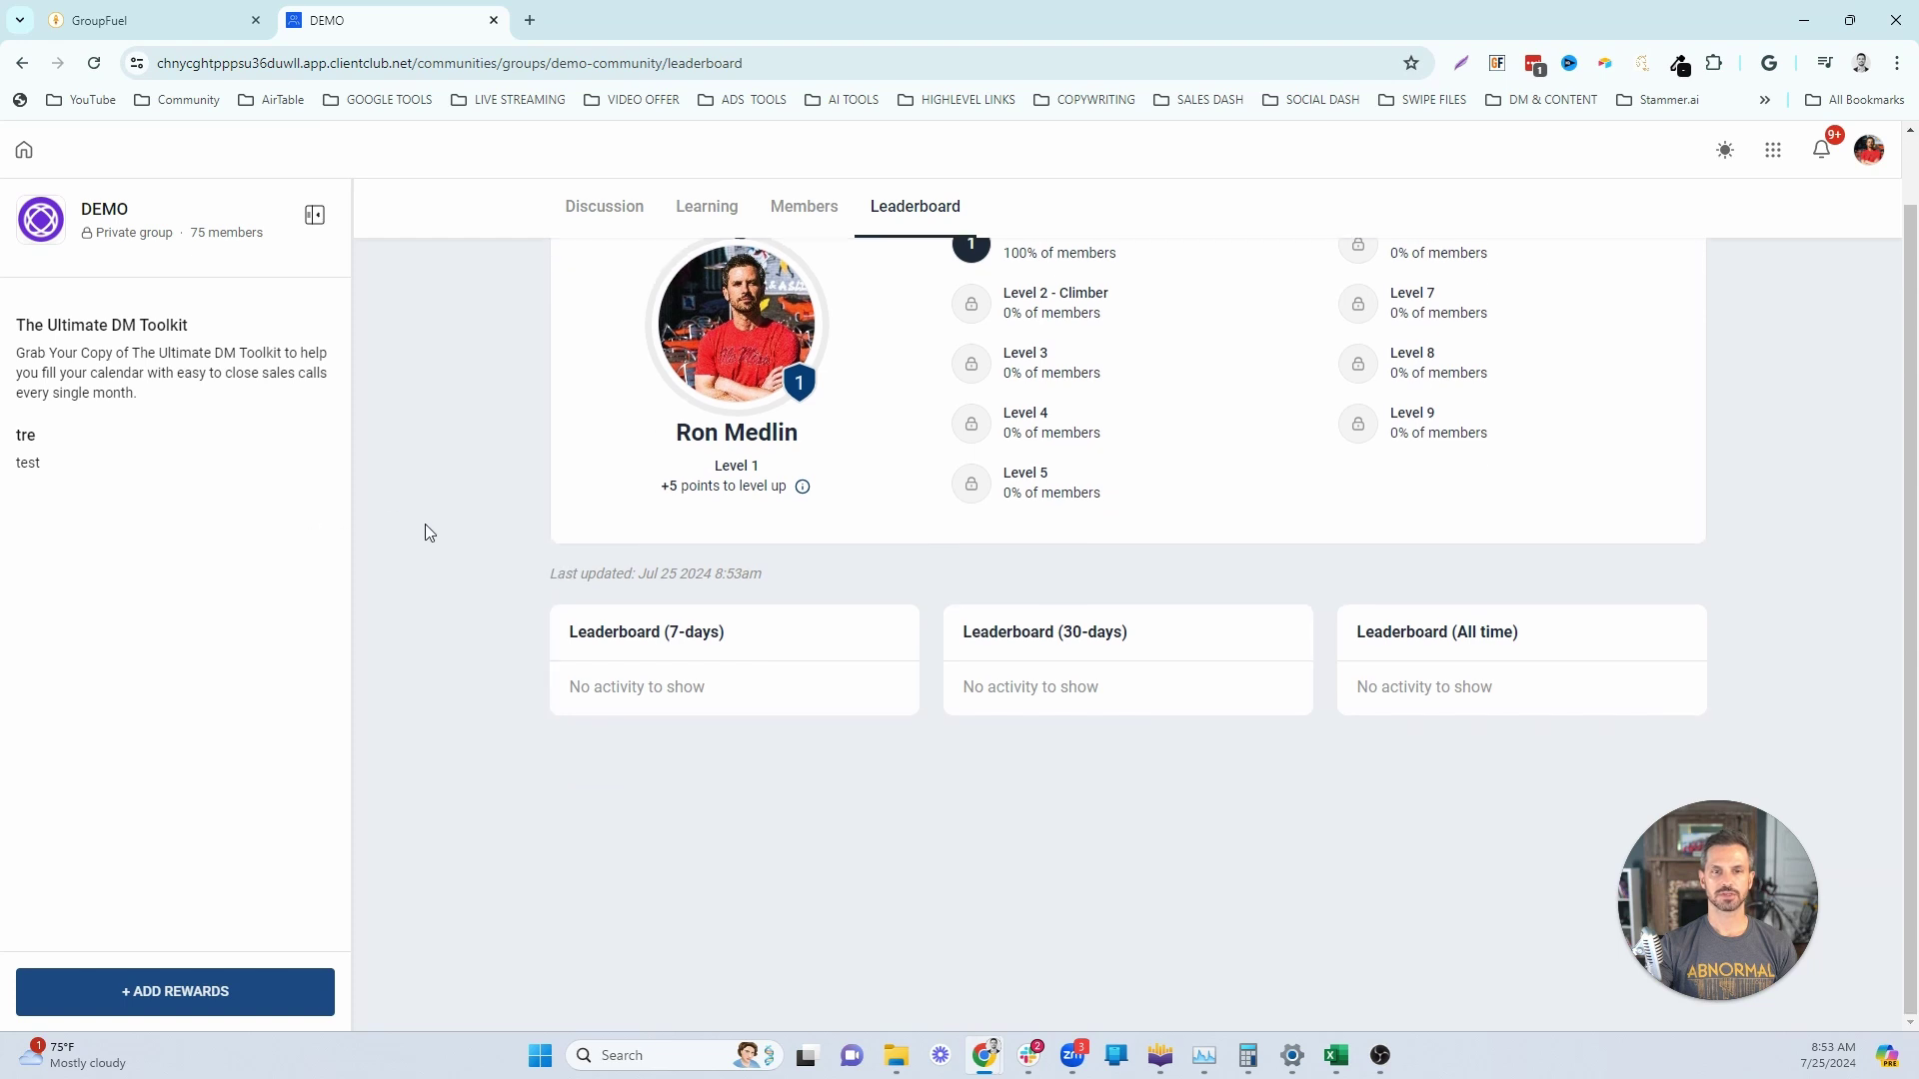
{"action": "scroll", "coordinate": [429, 520], "scroll_direction": "up", "scroll_amount": 1}
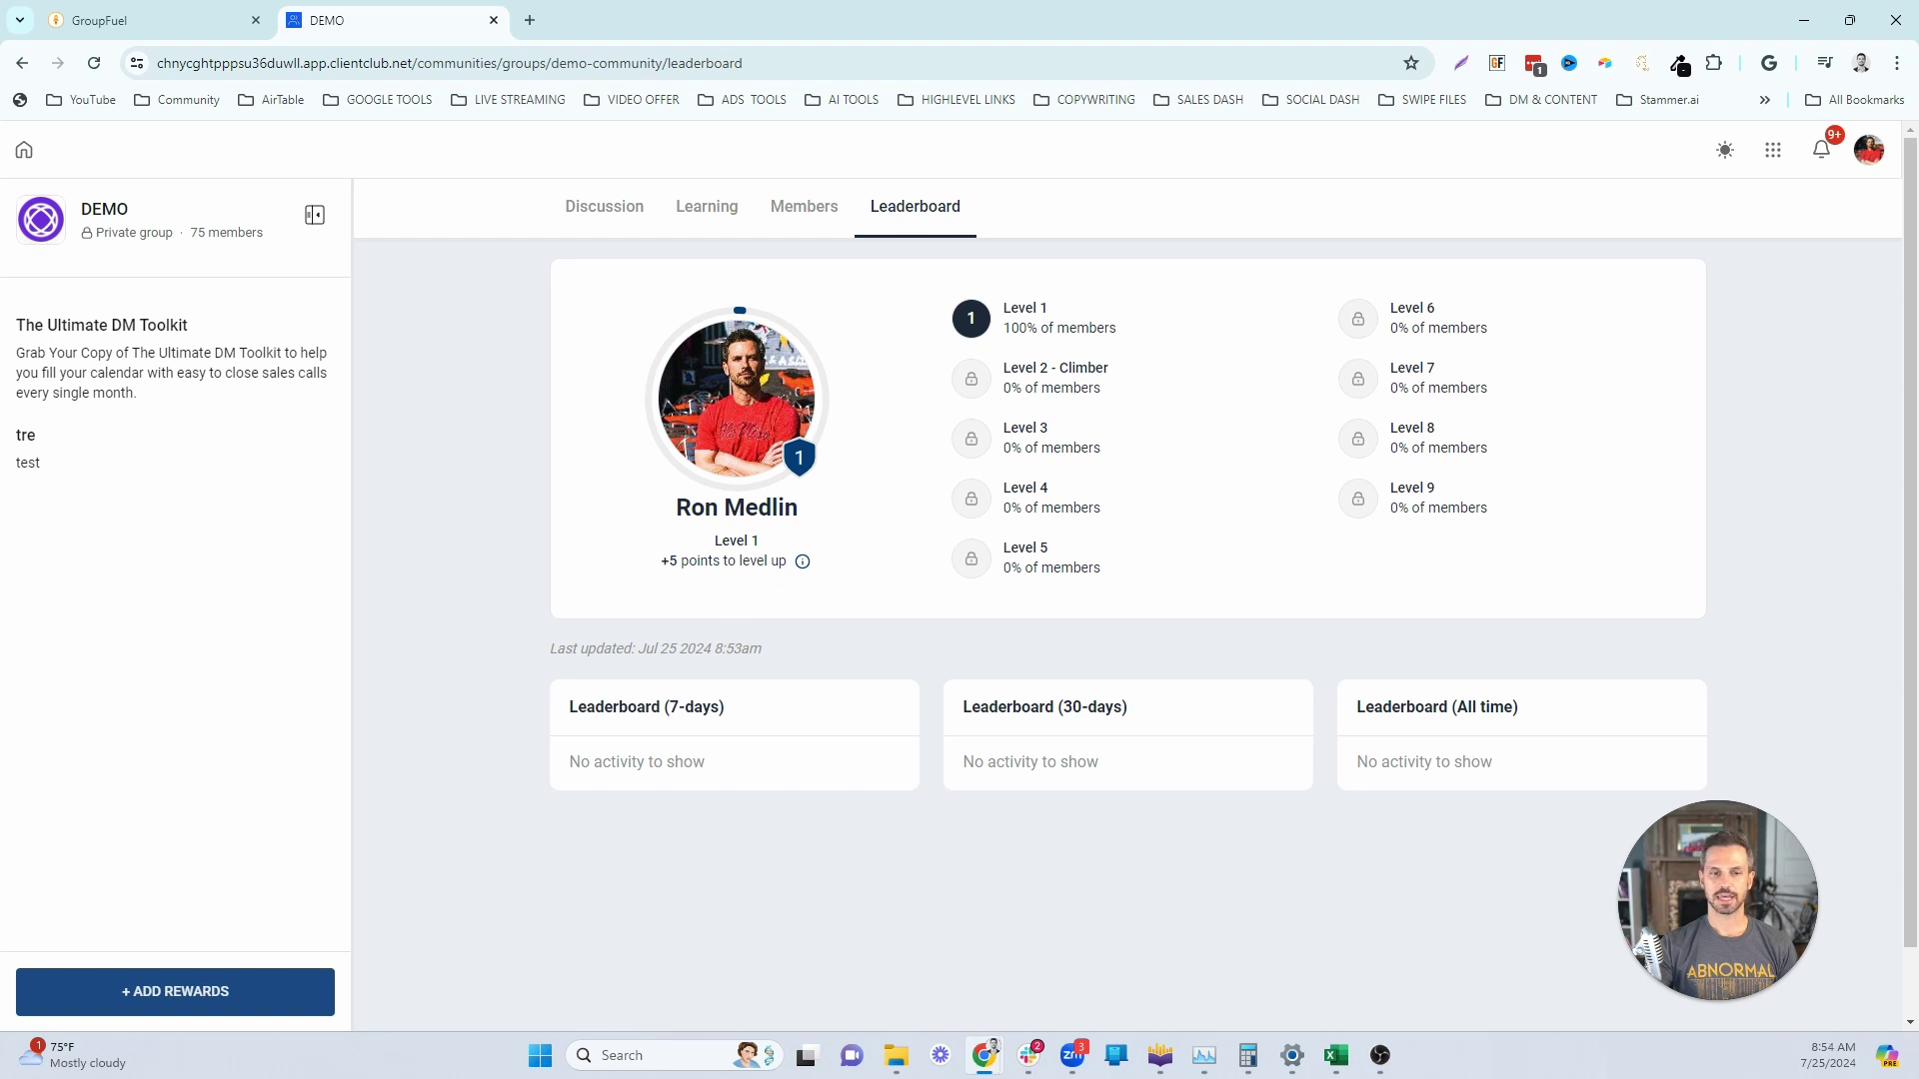
{"action": "left_click", "coordinate": [803, 562]}
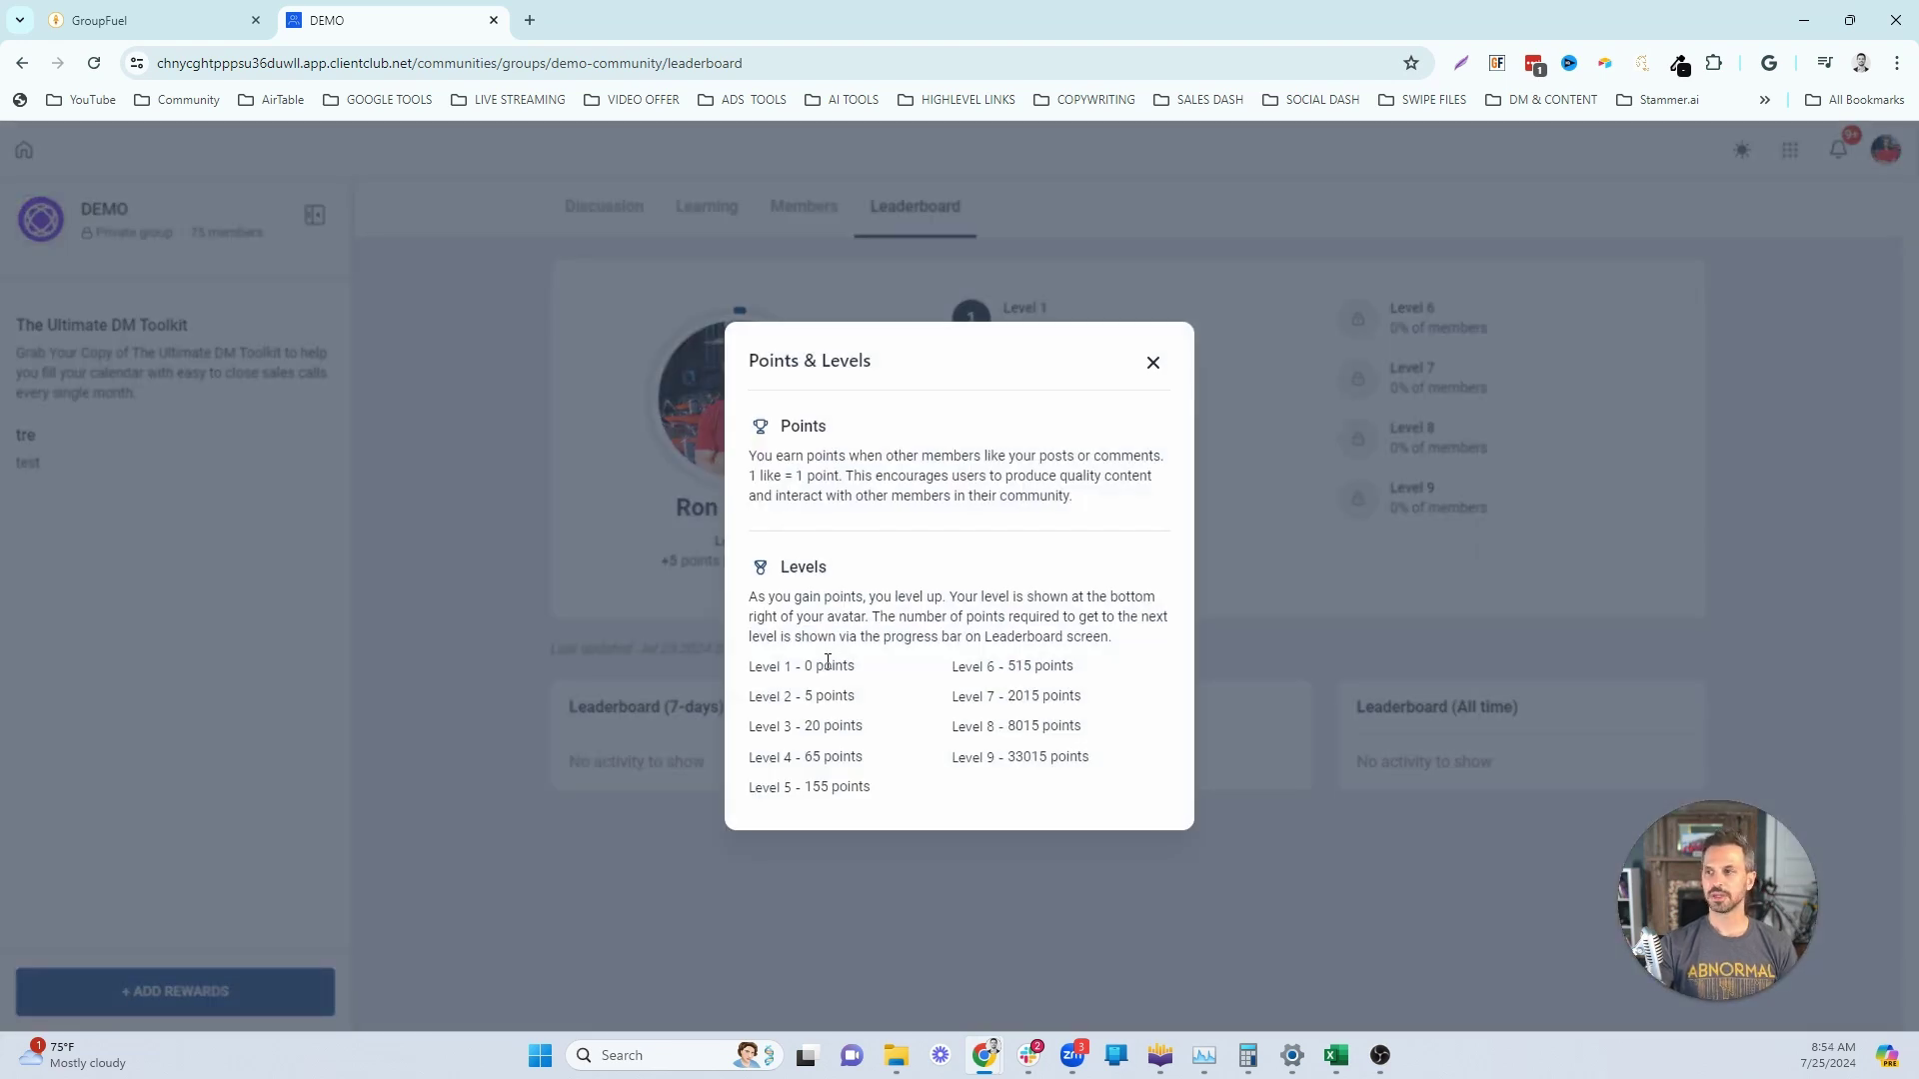
Highlight the Level 1–5 point thresholds, then close the Points & Levels explainer
{"action": "left_click_drag", "start_coordinate": [750, 666], "coordinate": [877, 797]}
{"action": "left_click", "coordinate": [1022, 688]}
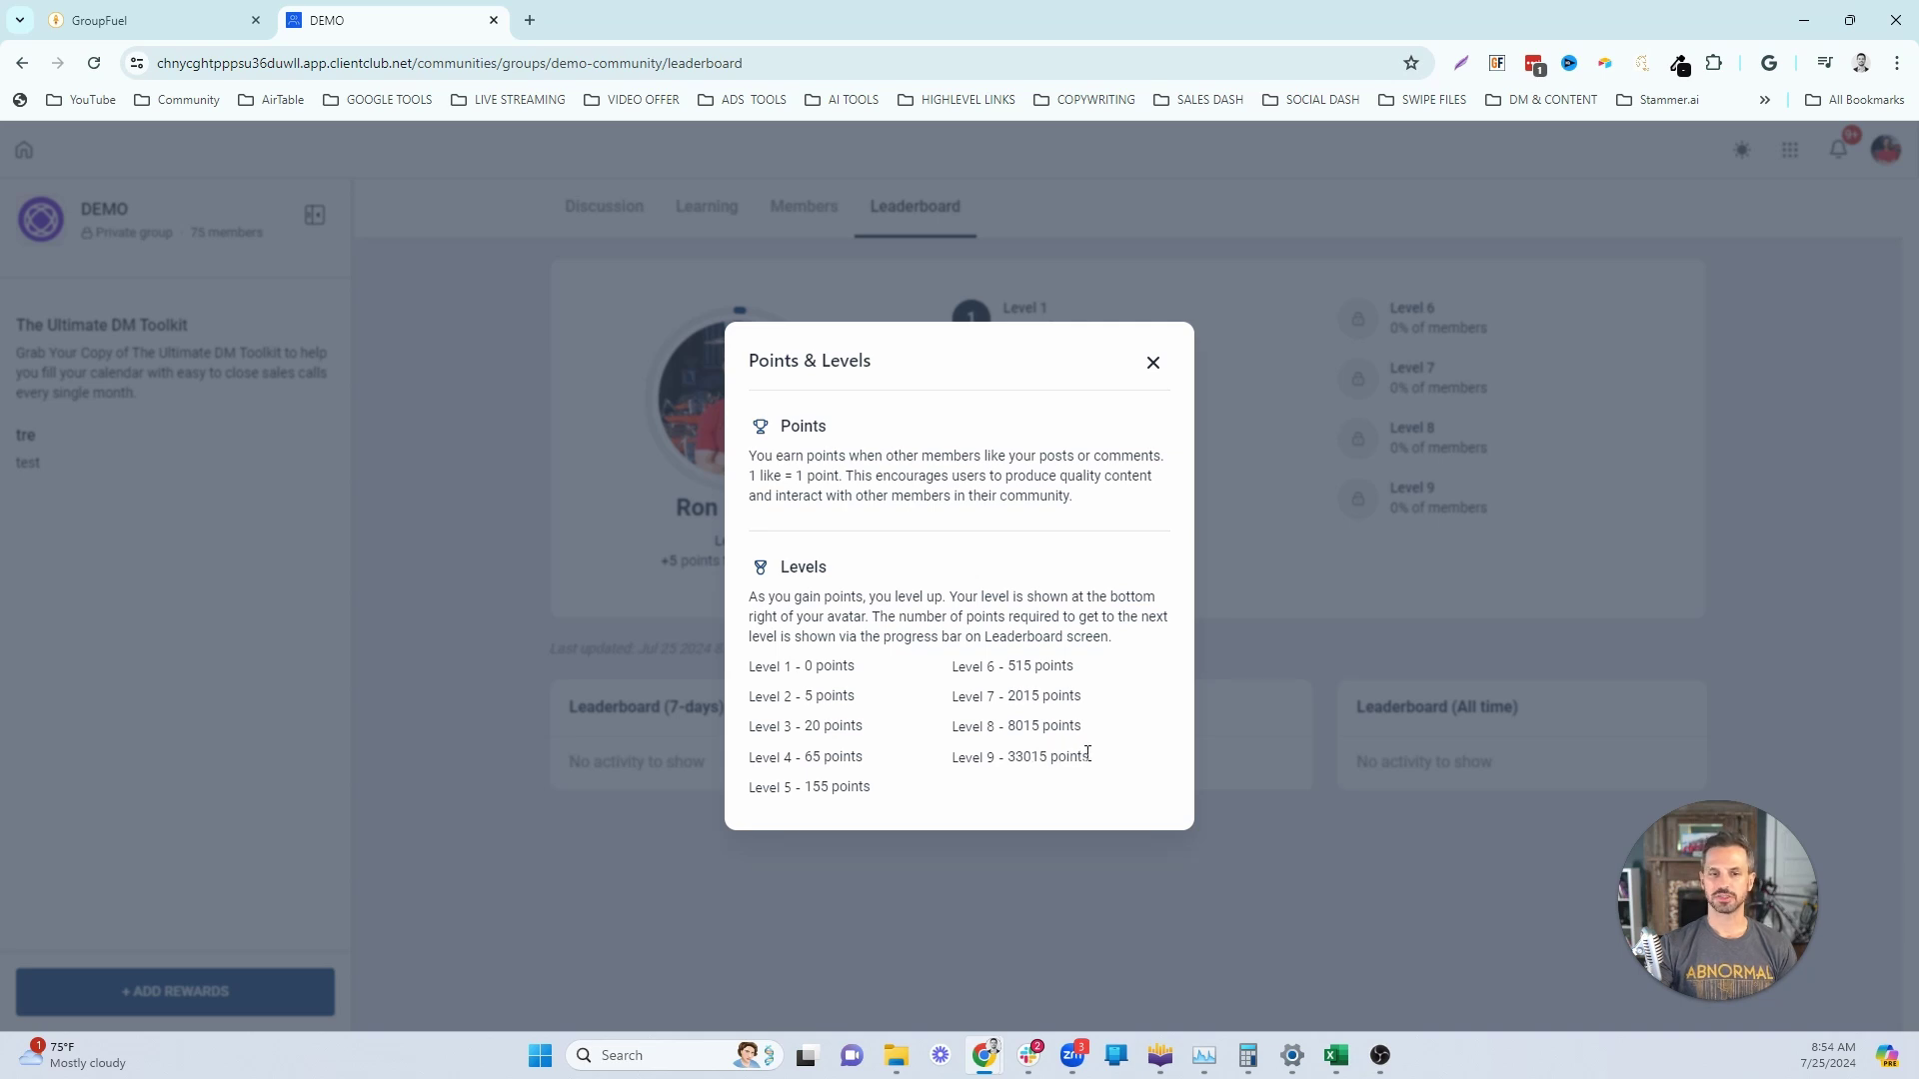
{"action": "left_click", "coordinate": [652, 556]}
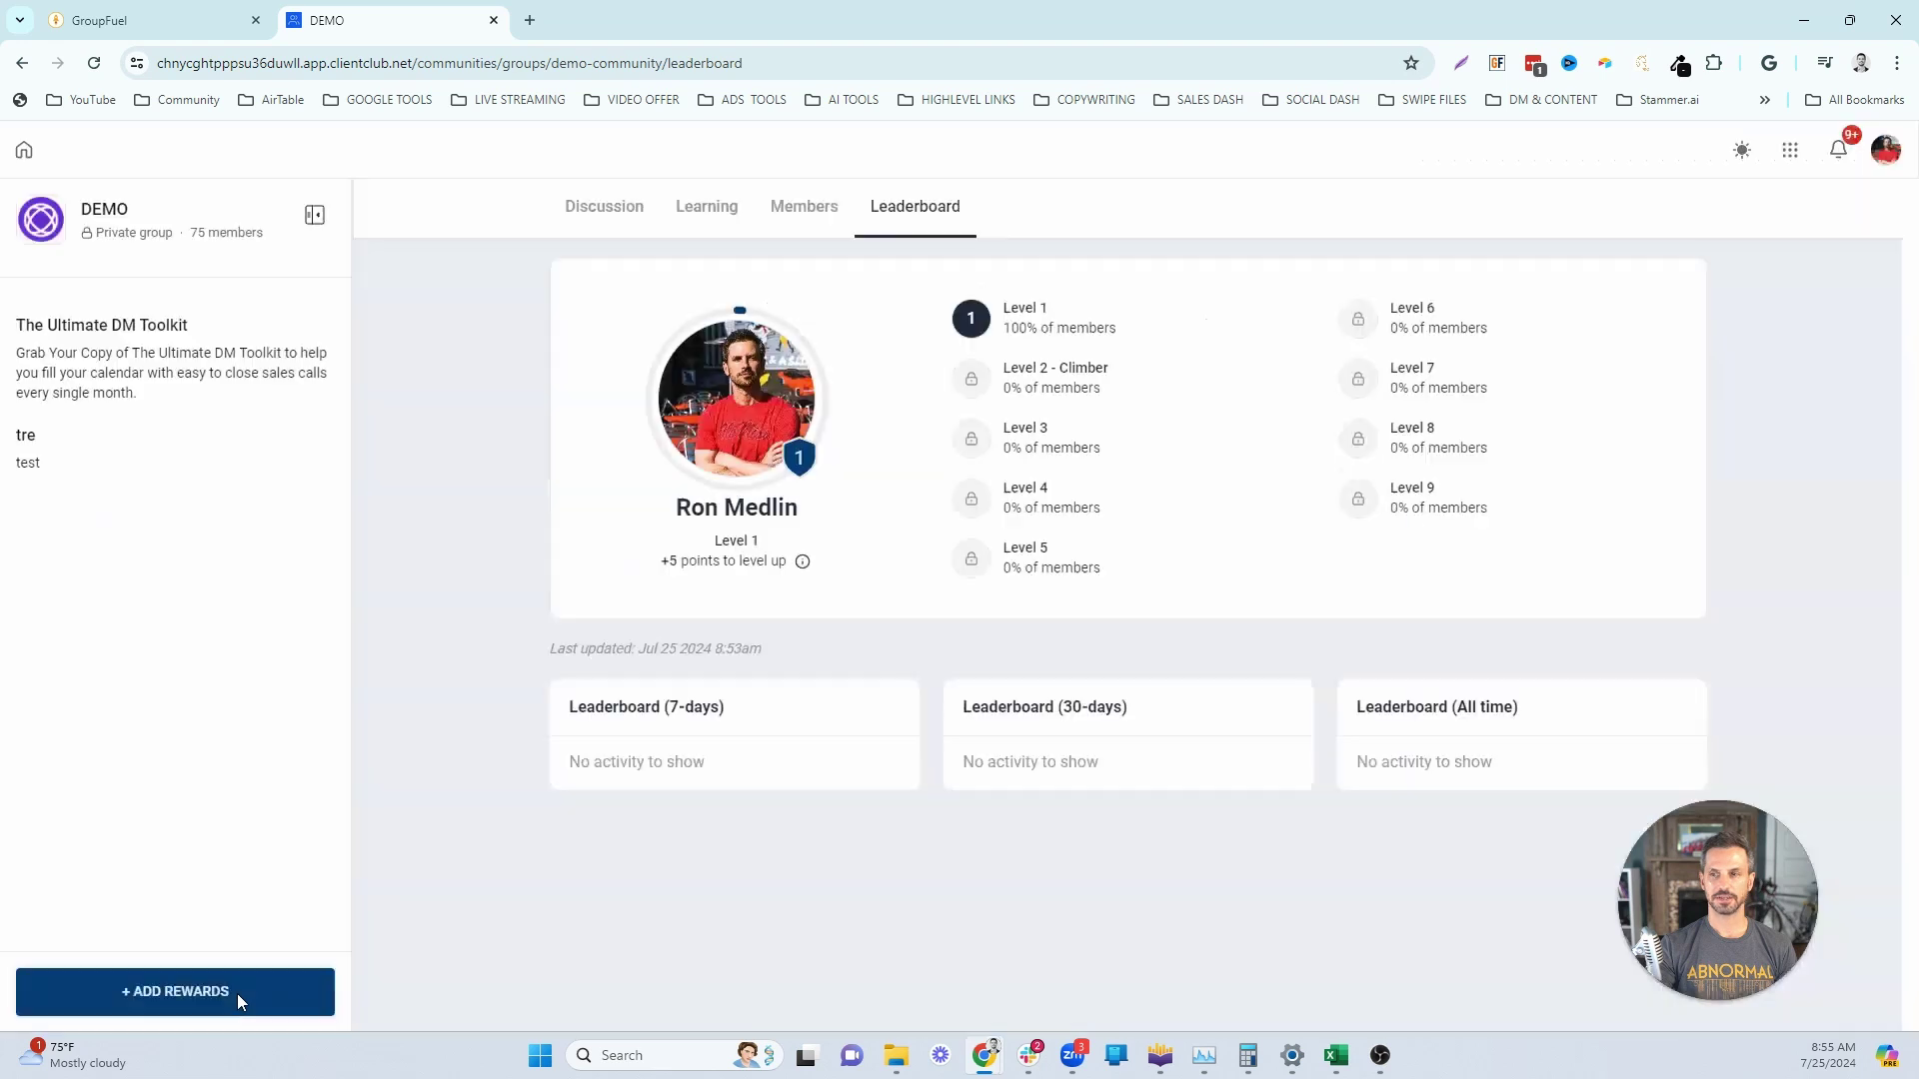
Open the DEMO group's Gamification & Rewards settings
{"action": "left_click", "coordinate": [238, 998]}
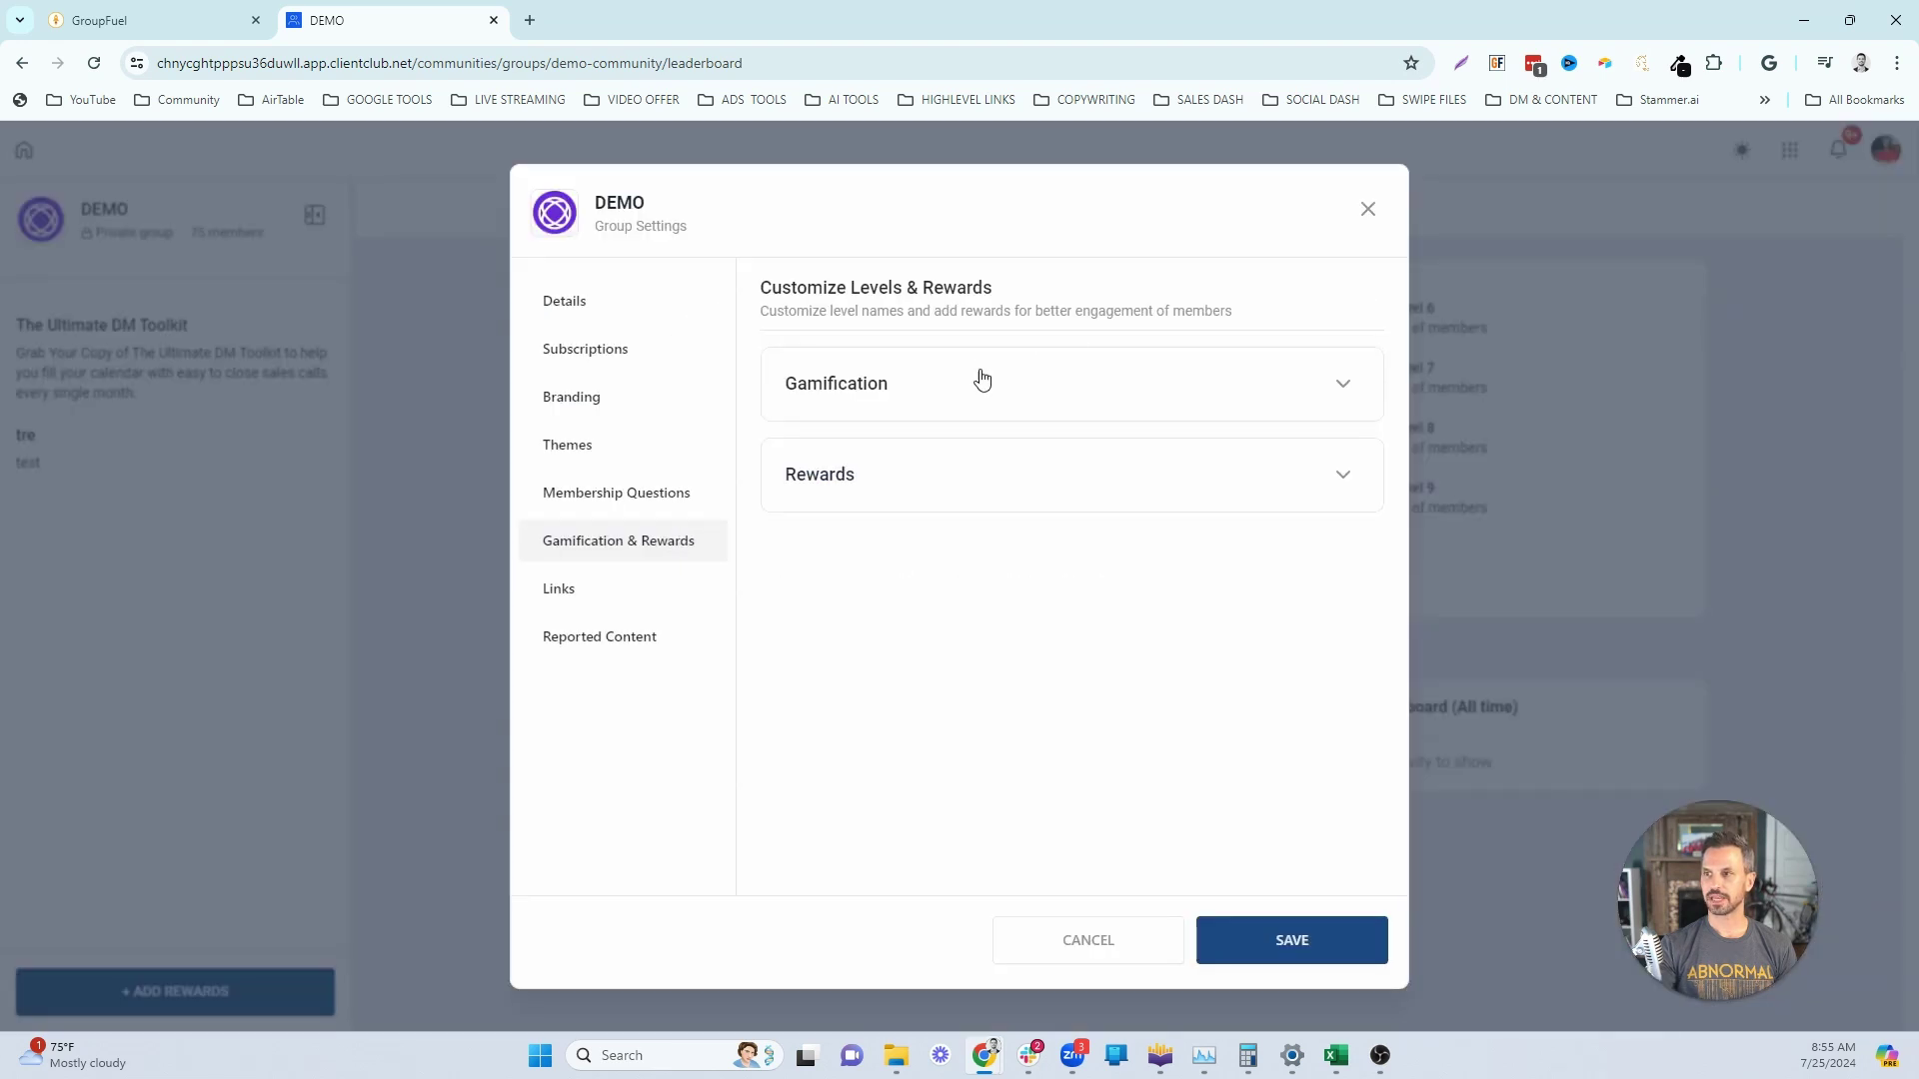
{"action": "left_click", "coordinate": [1370, 211]}
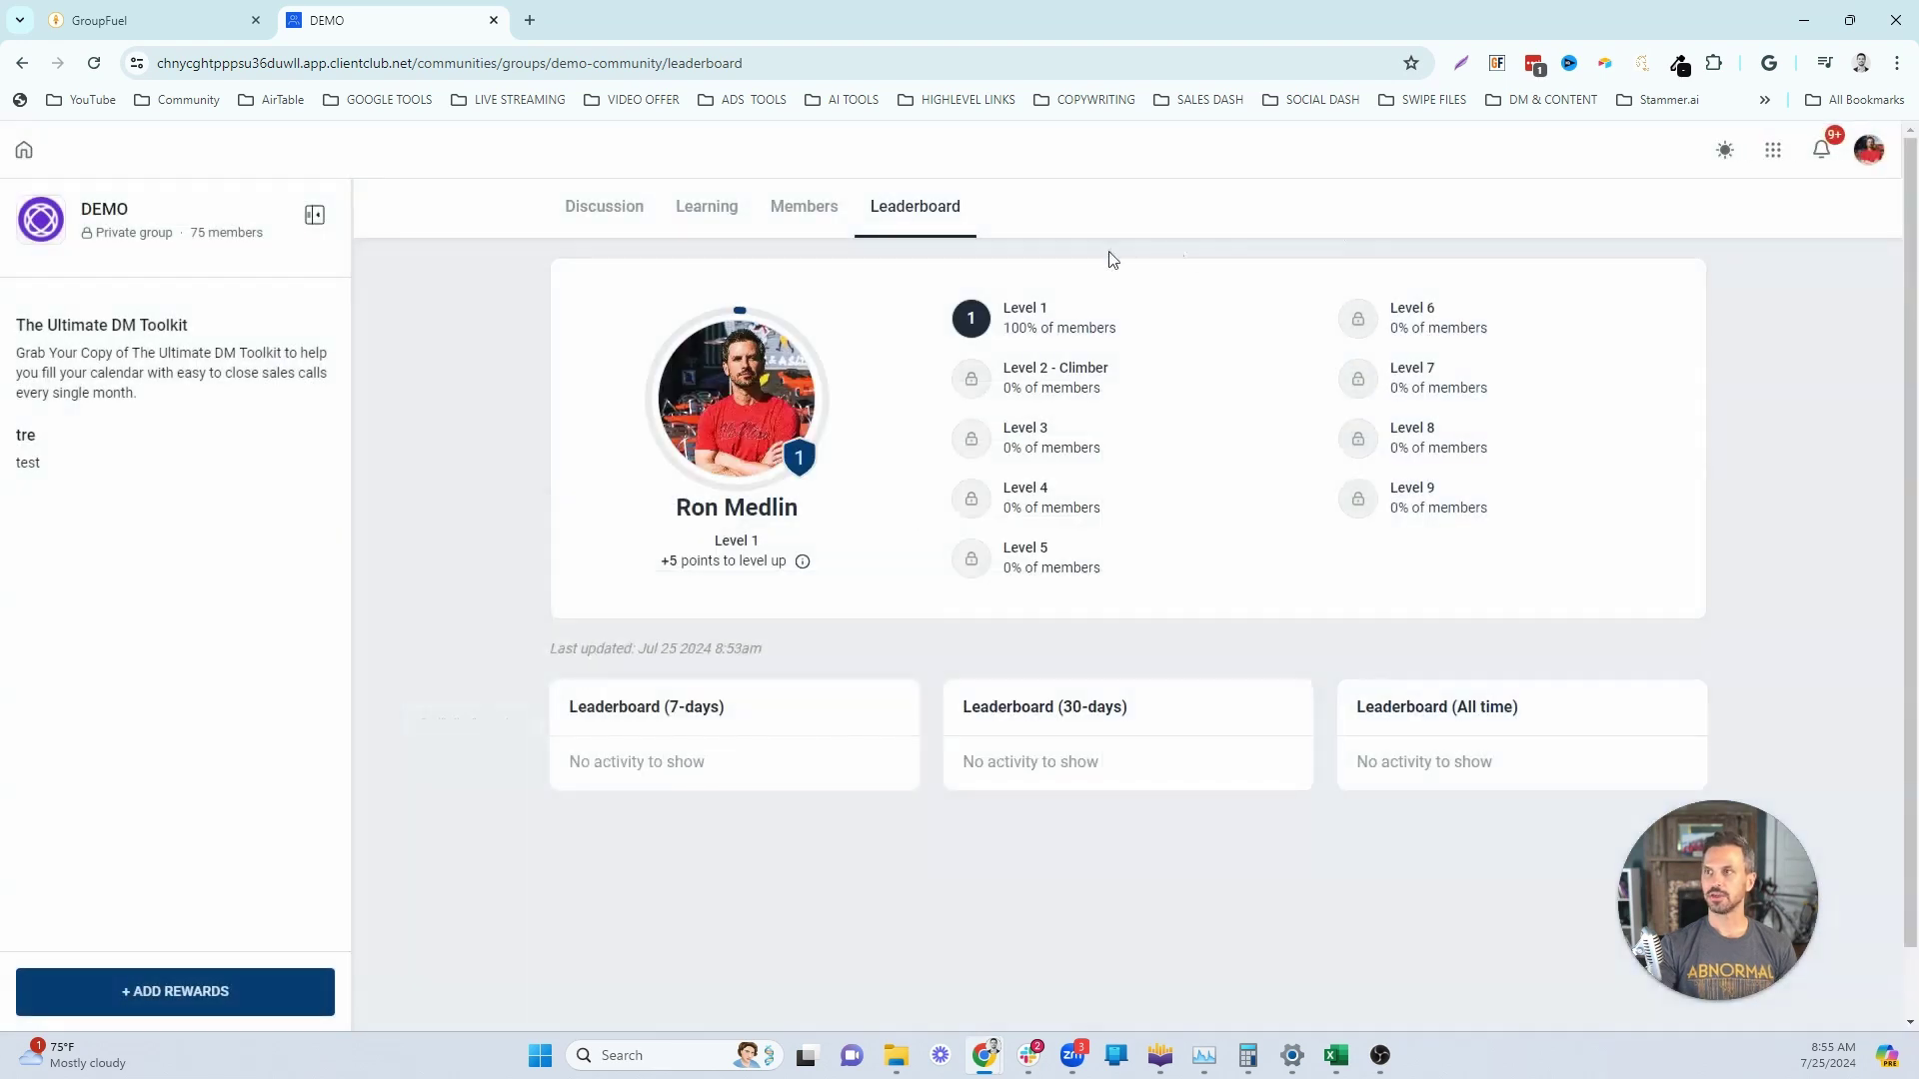
{"action": "left_click", "coordinate": [629, 208]}
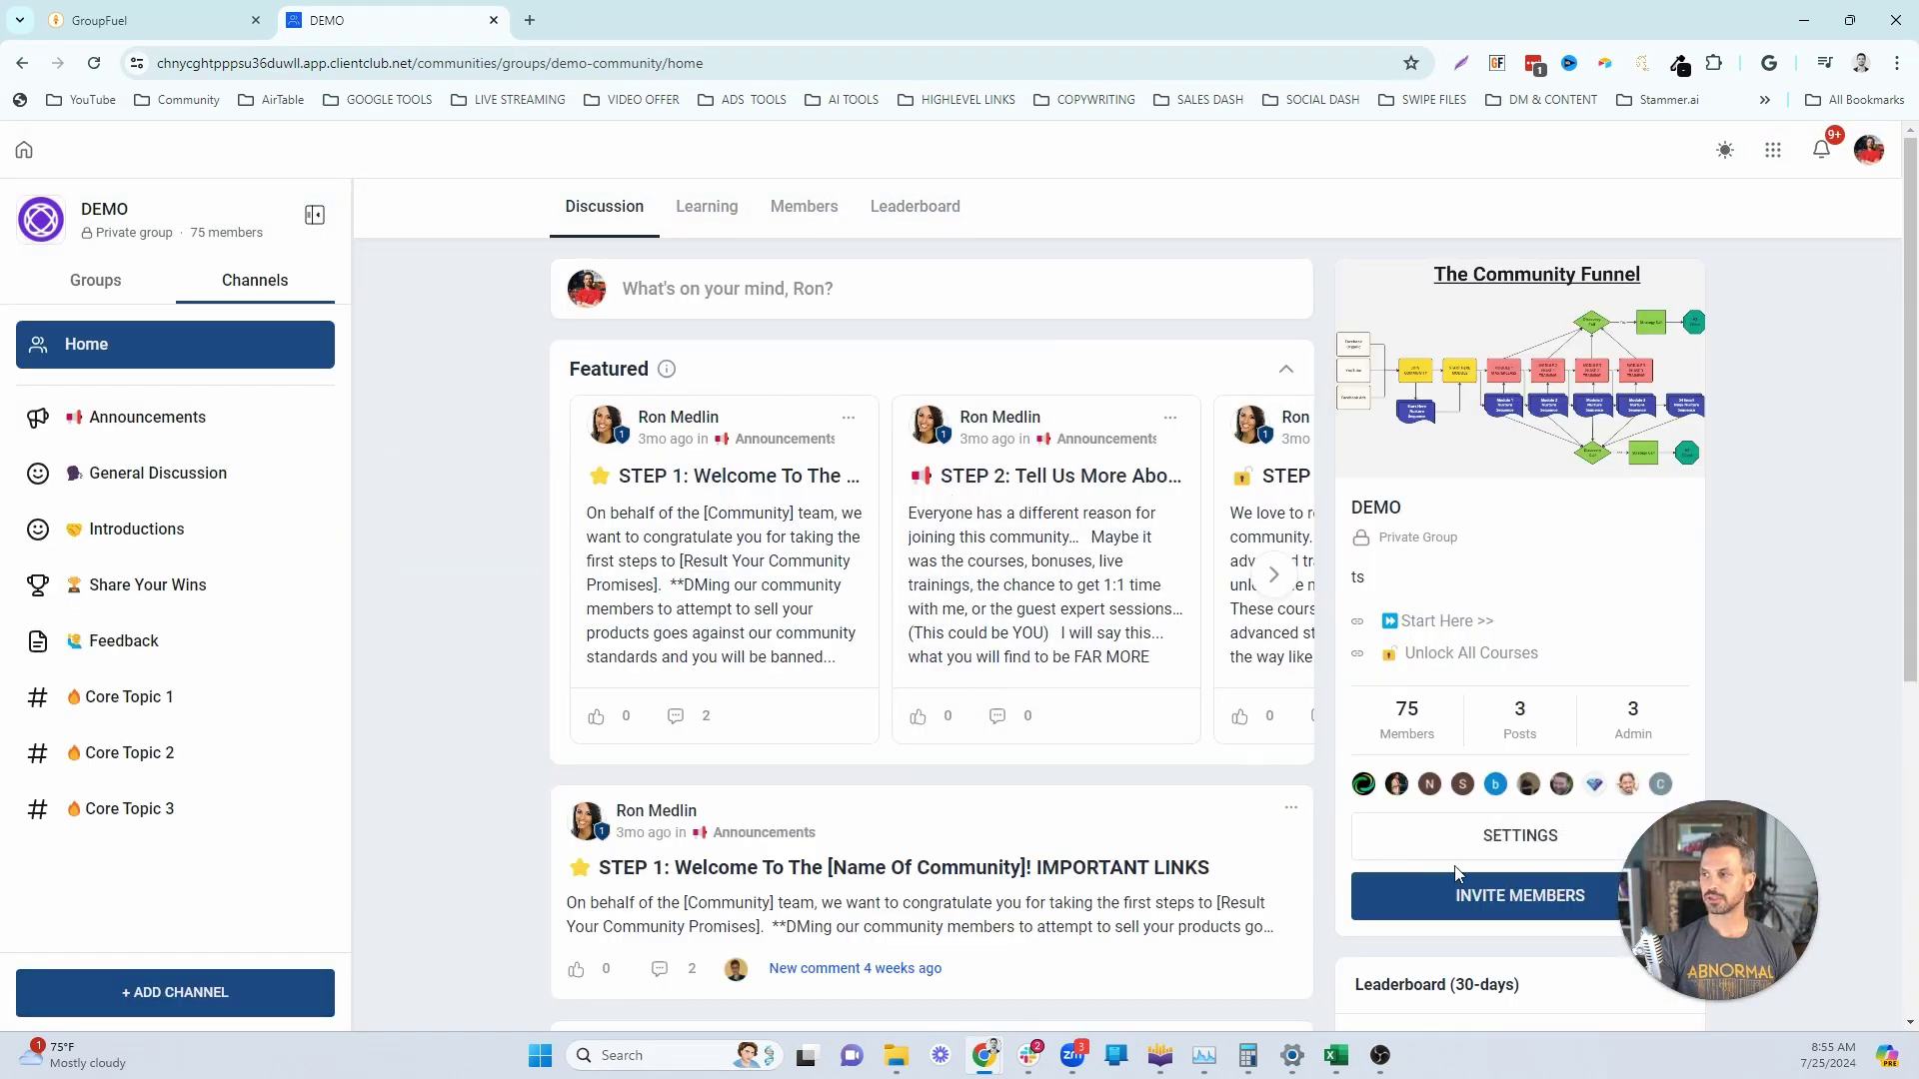
{"action": "left_click", "coordinate": [1465, 845]}
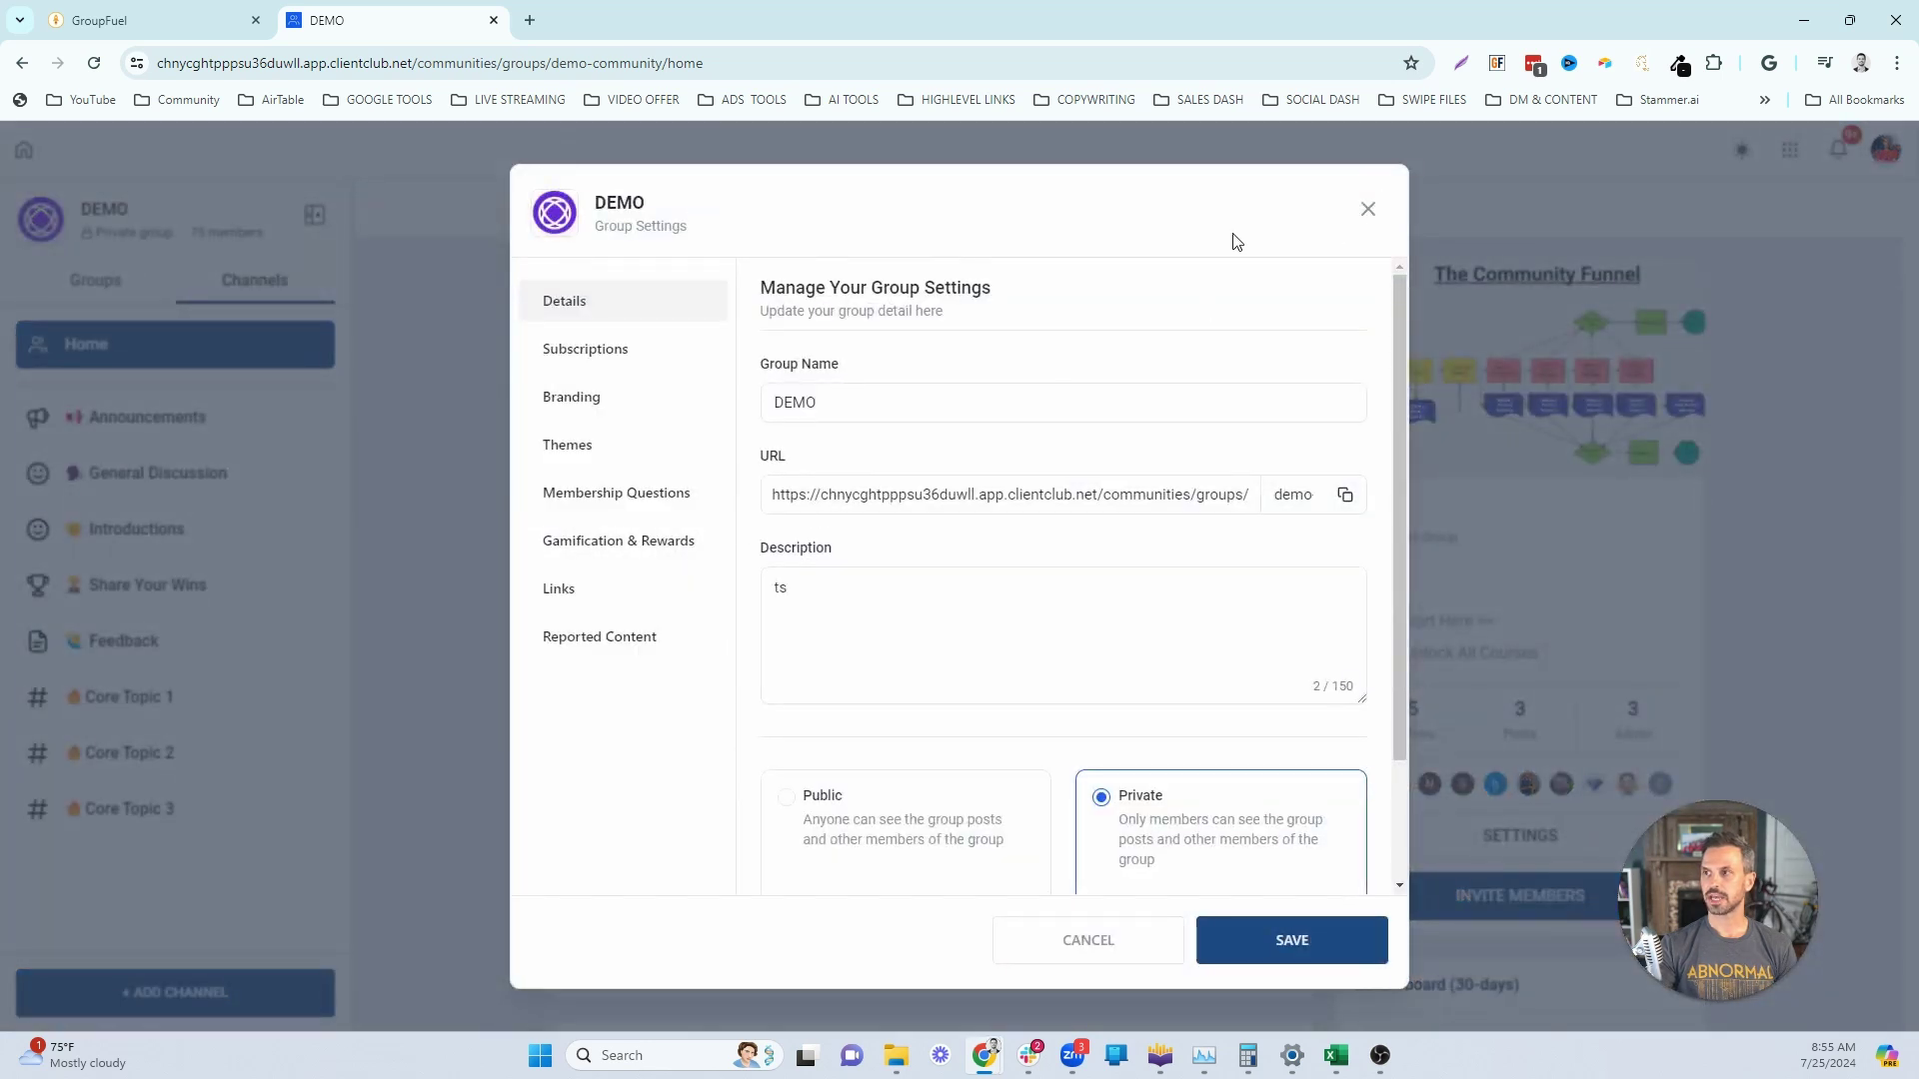
{"action": "left_click", "coordinate": [659, 541]}
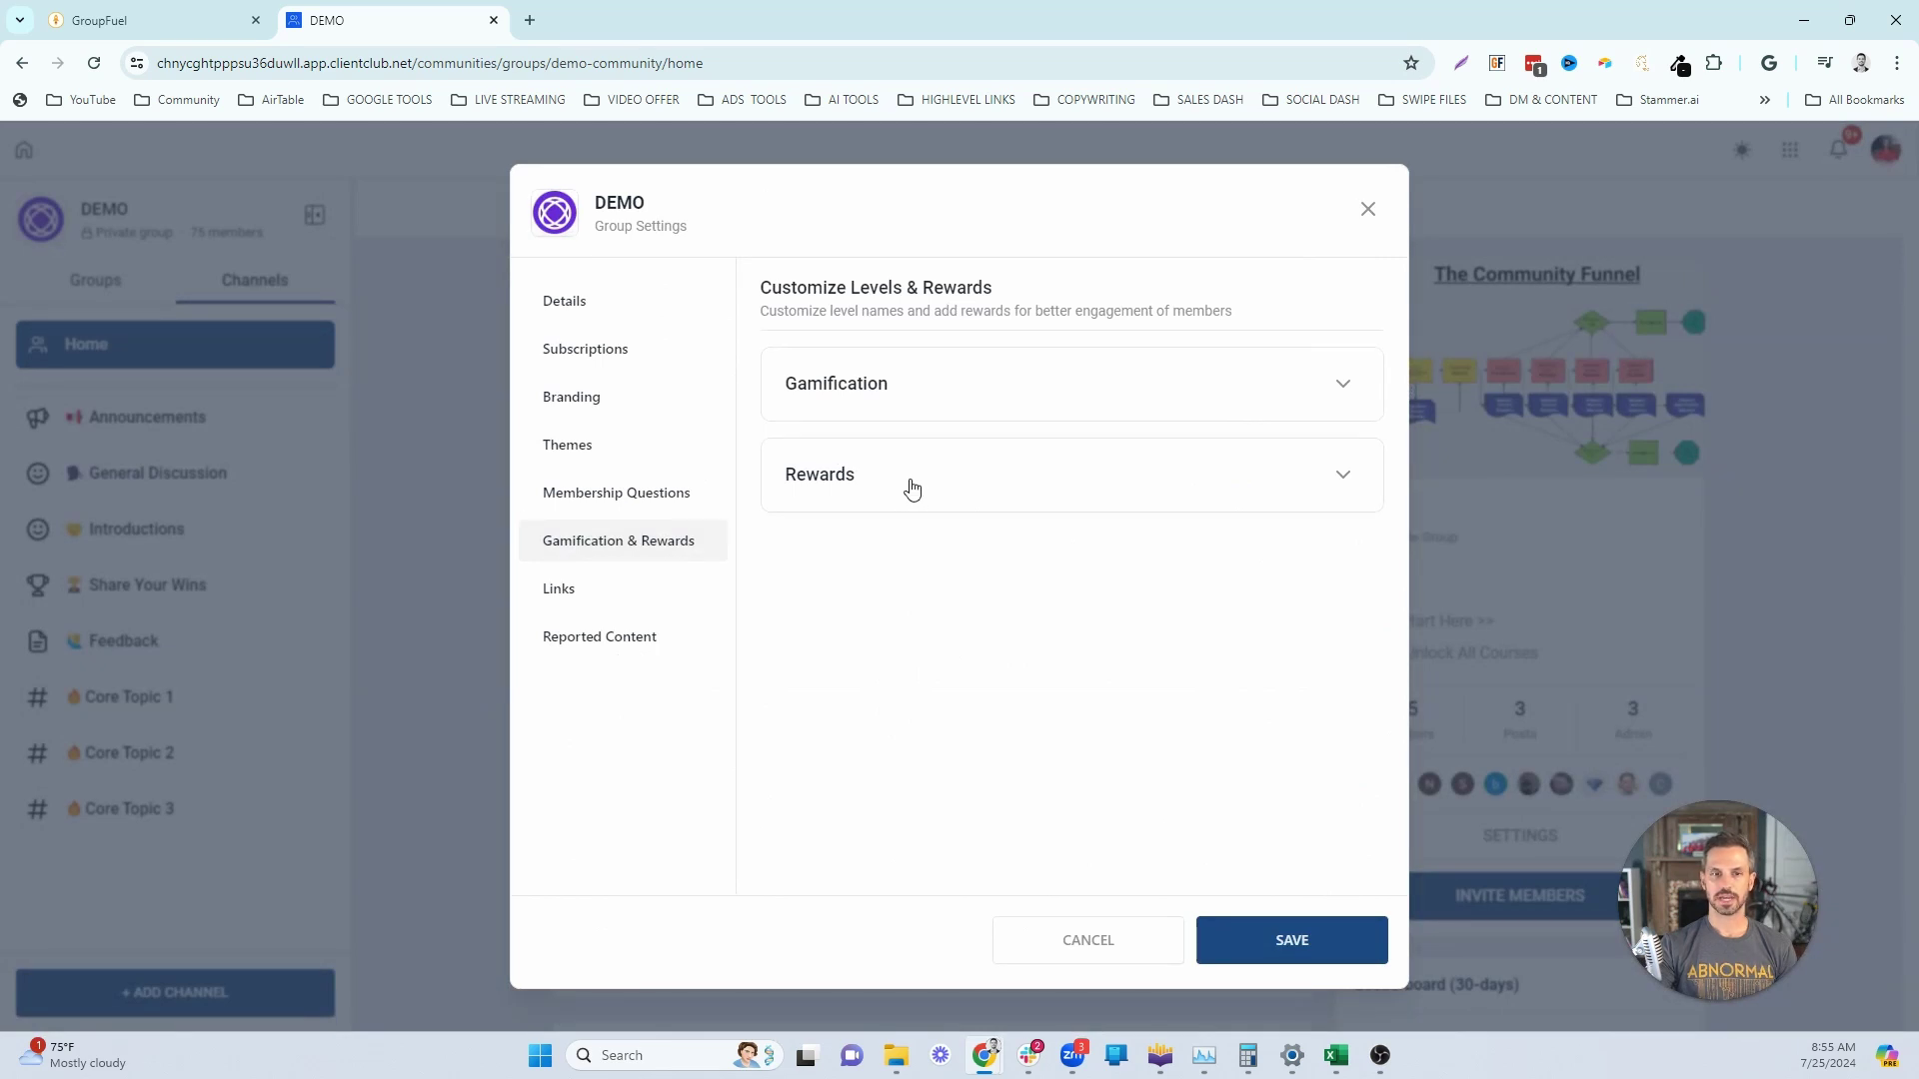
Review the gamification level list and Level 1's edit form without saving, then start a new Skool tab
{"action": "left_click", "coordinate": [1337, 383]}
{"action": "scroll", "coordinate": [968, 440], "scroll_direction": "down", "scroll_amount": 1}
{"action": "scroll", "coordinate": [968, 440], "scroll_direction": "down", "scroll_amount": 2}
{"action": "scroll", "coordinate": [1221, 343], "scroll_direction": "up", "scroll_amount": 1}
{"action": "left_click", "coordinate": [1279, 350]}
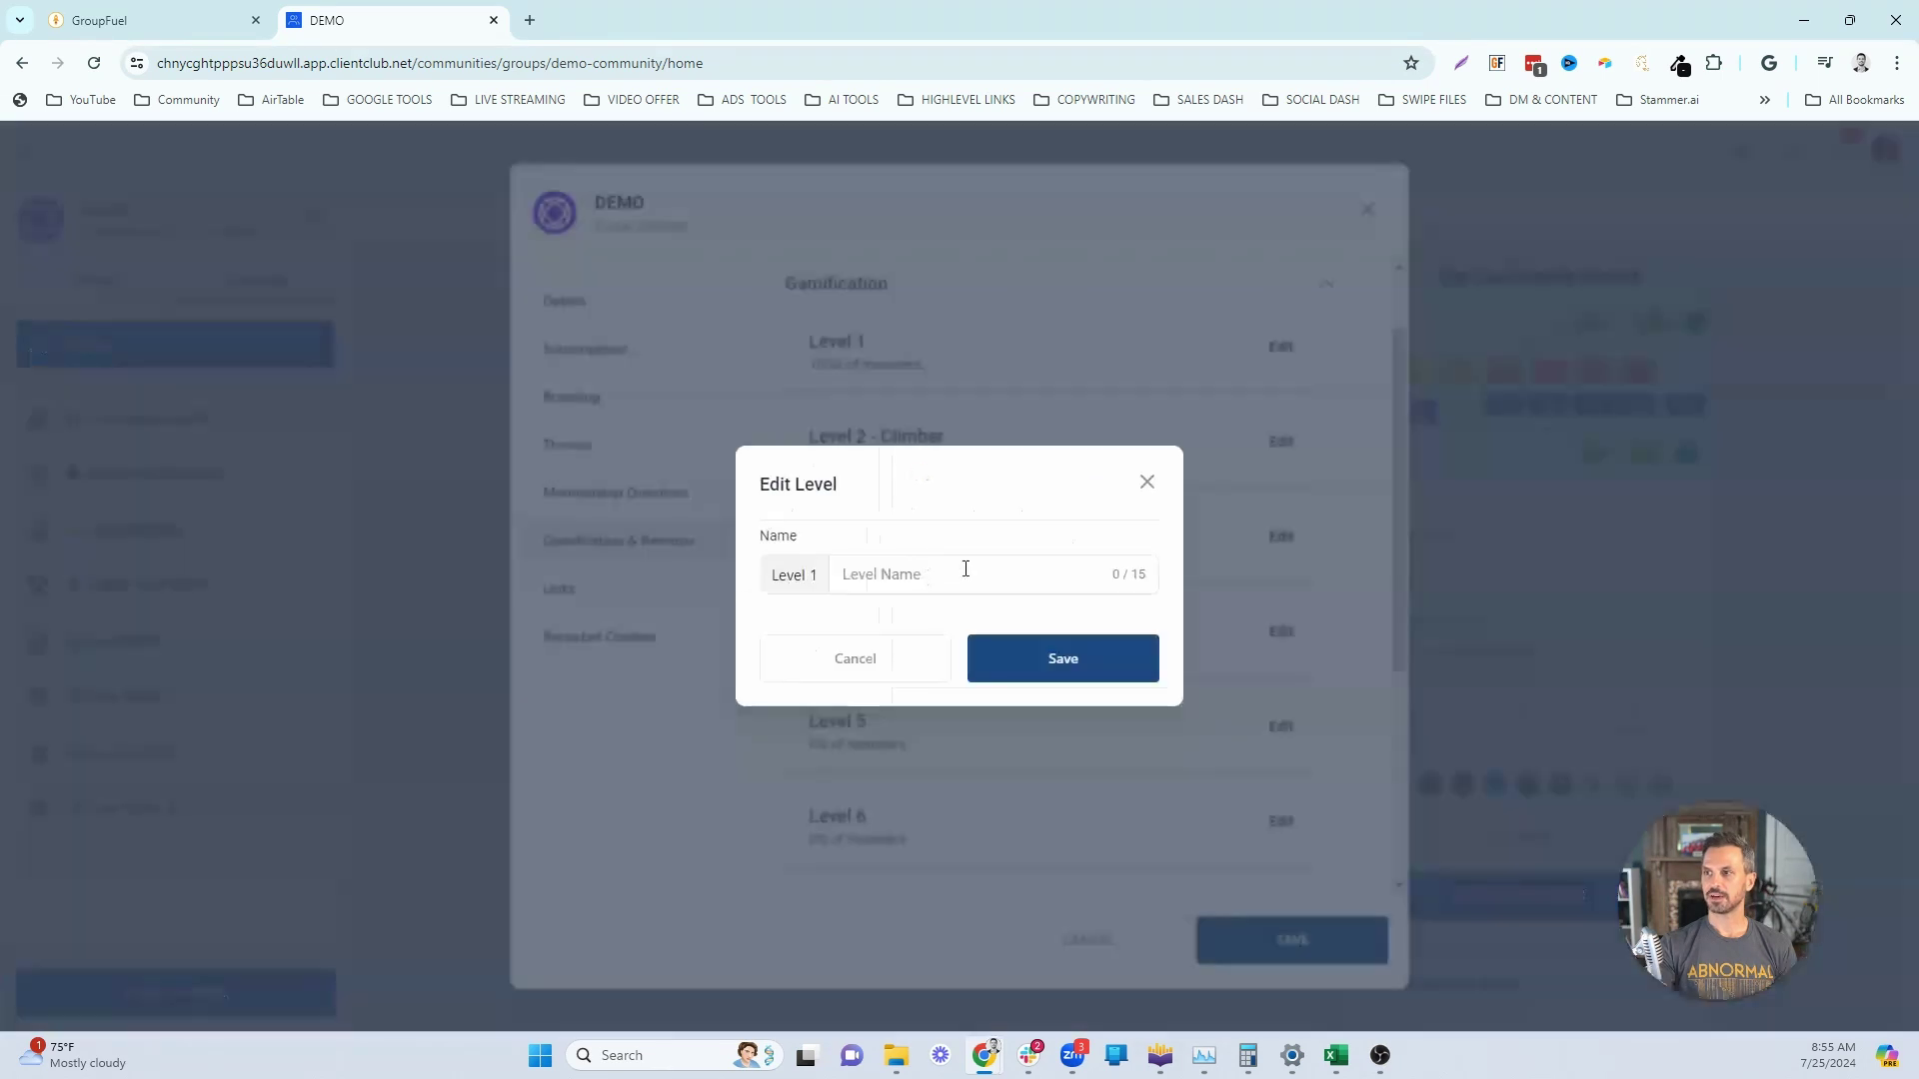
{"action": "left_click", "coordinate": [1148, 485]}
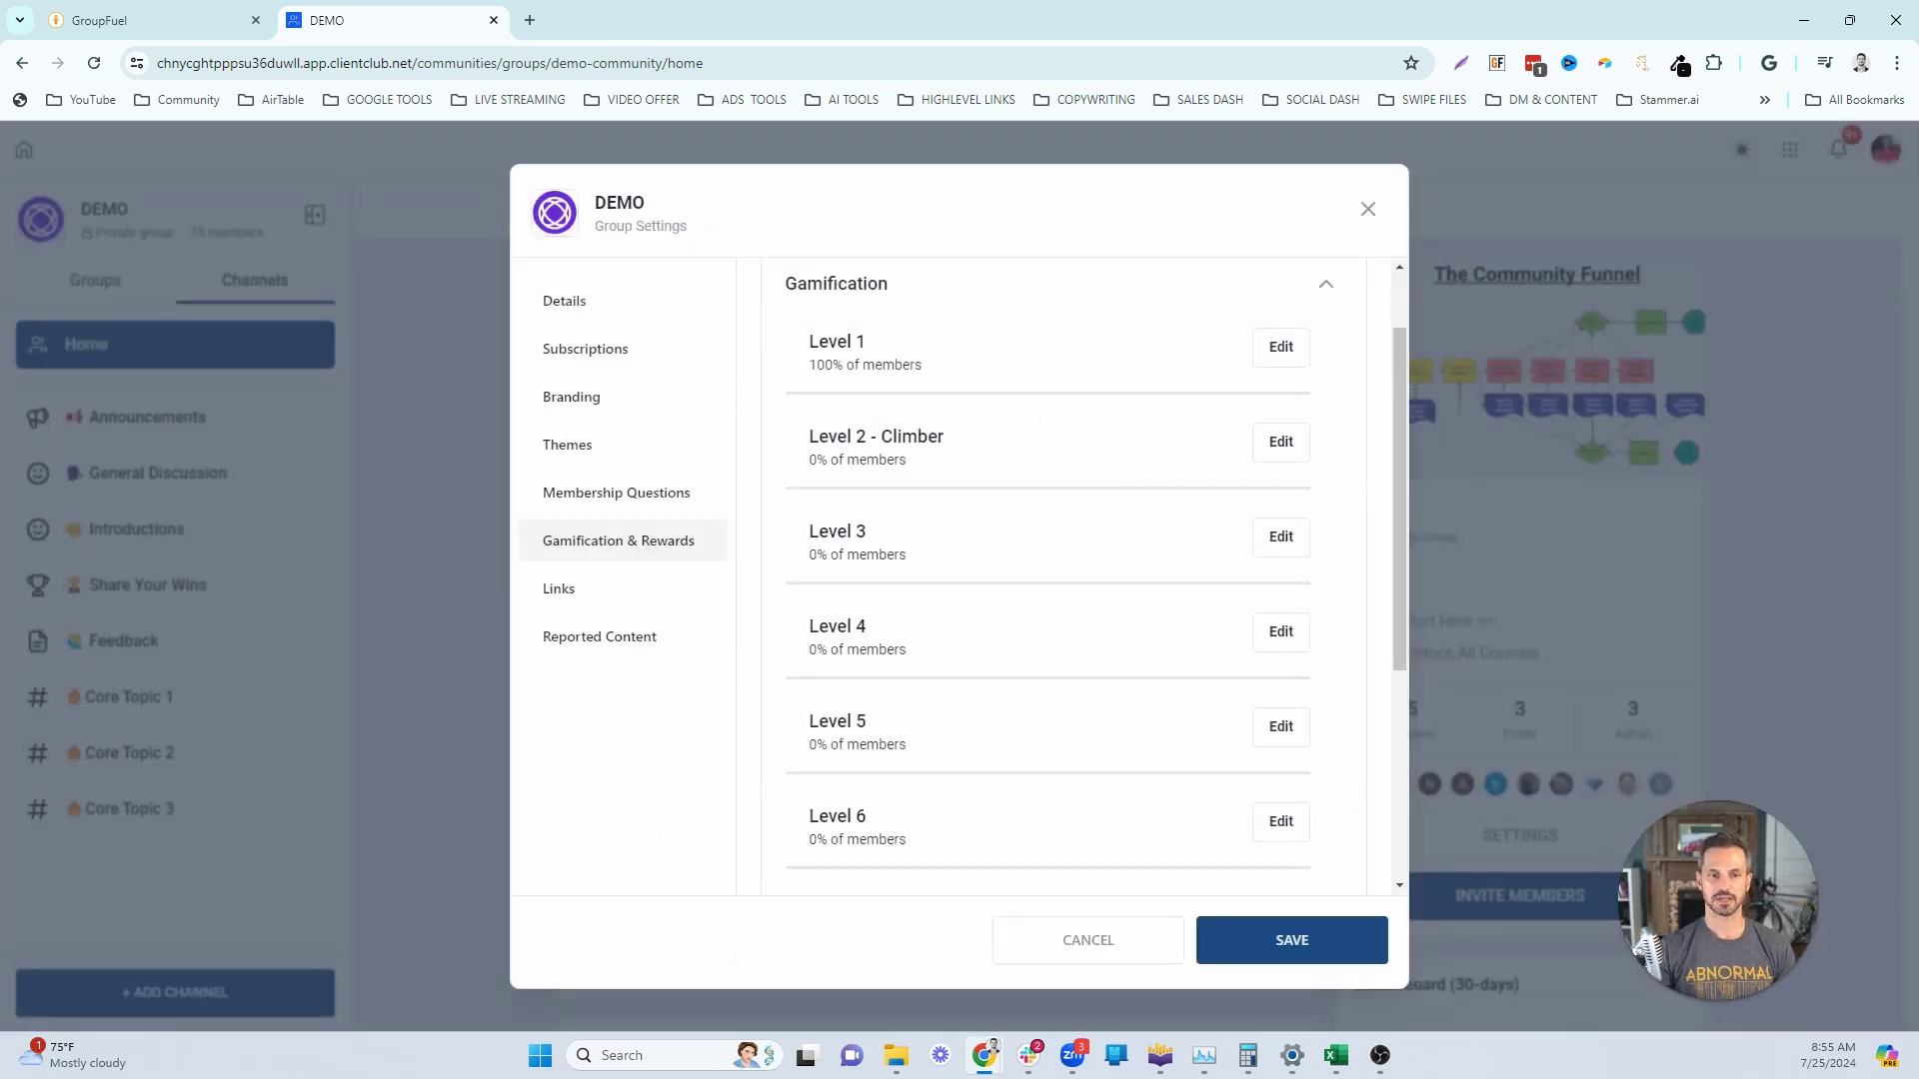
{"action": "left_click", "coordinate": [530, 20]}
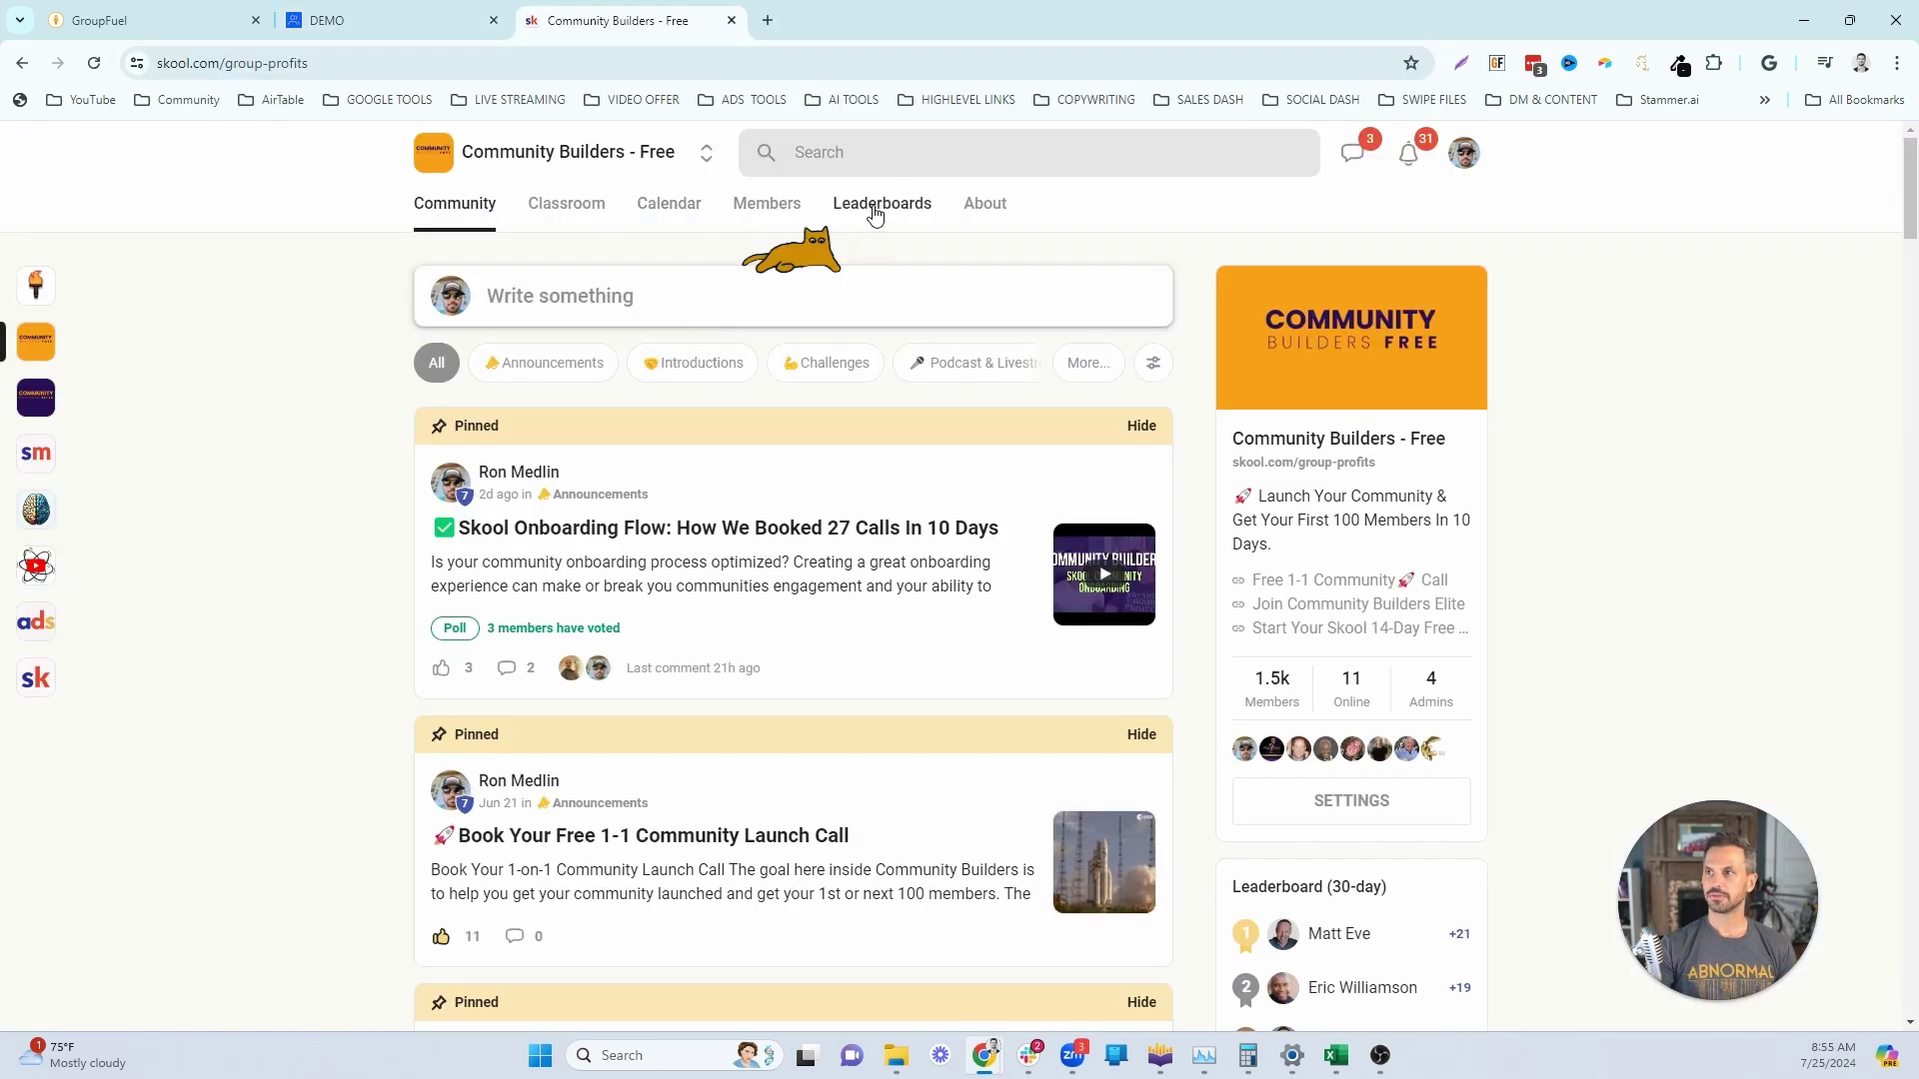
View the Community Builders leaderboards in Skool
{"action": "left_click", "coordinate": [875, 207]}
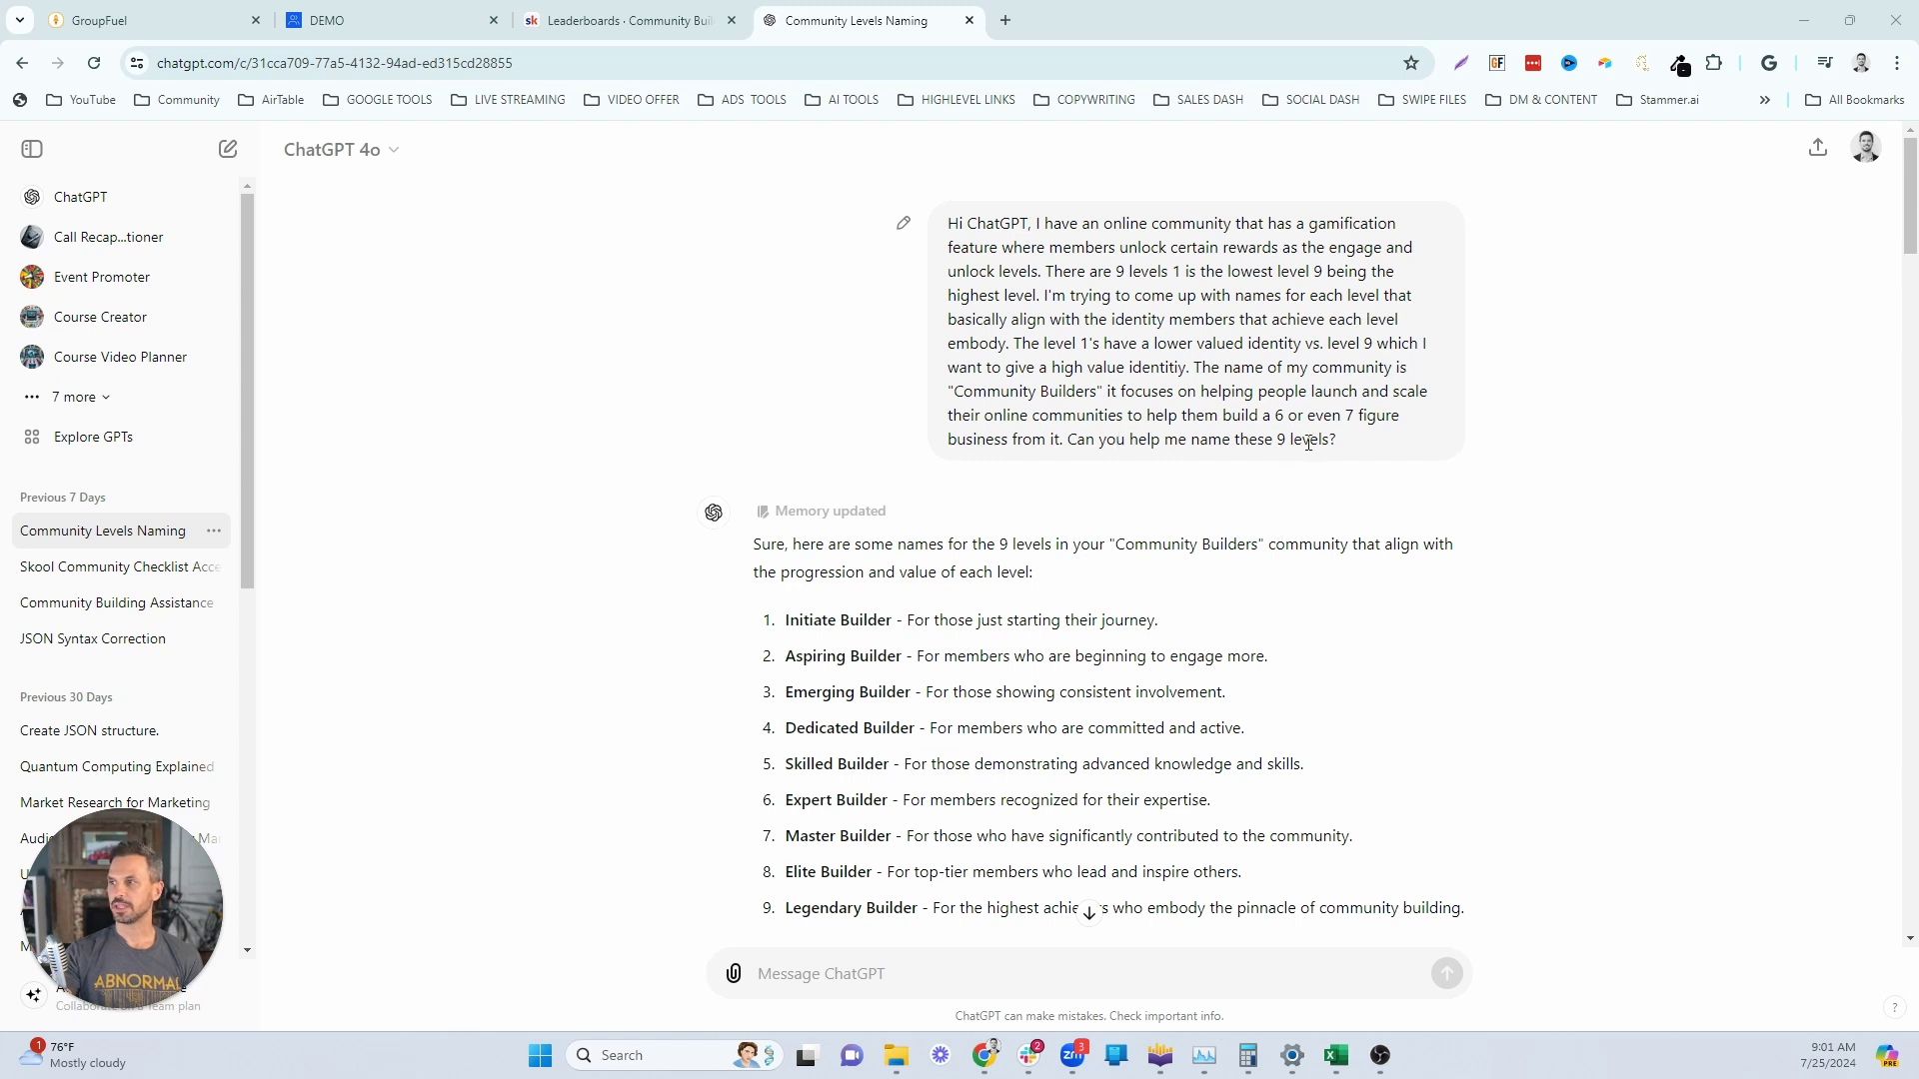
{"action": "scroll", "coordinate": [1321, 460], "scroll_direction": "down", "scroll_amount": 3}
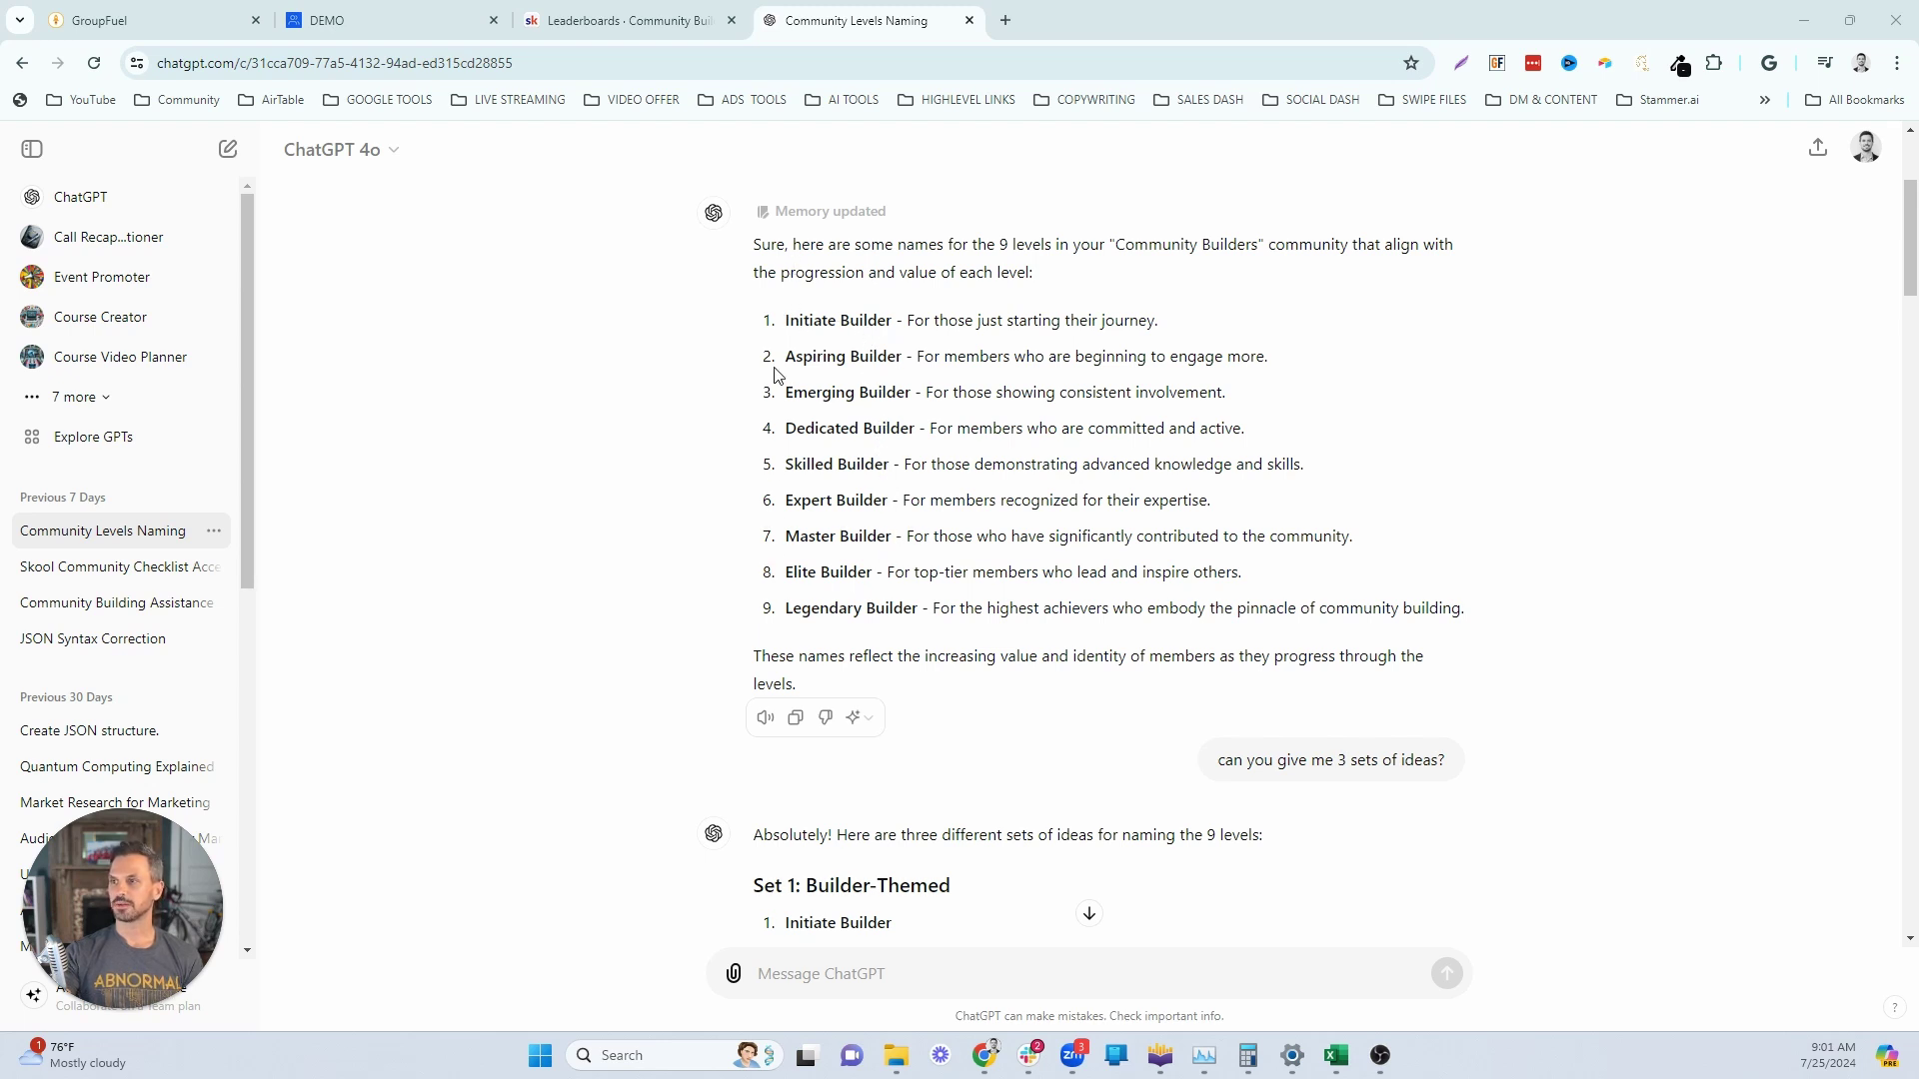
{"action": "scroll", "coordinate": [739, 335], "scroll_direction": "down", "scroll_amount": 1}
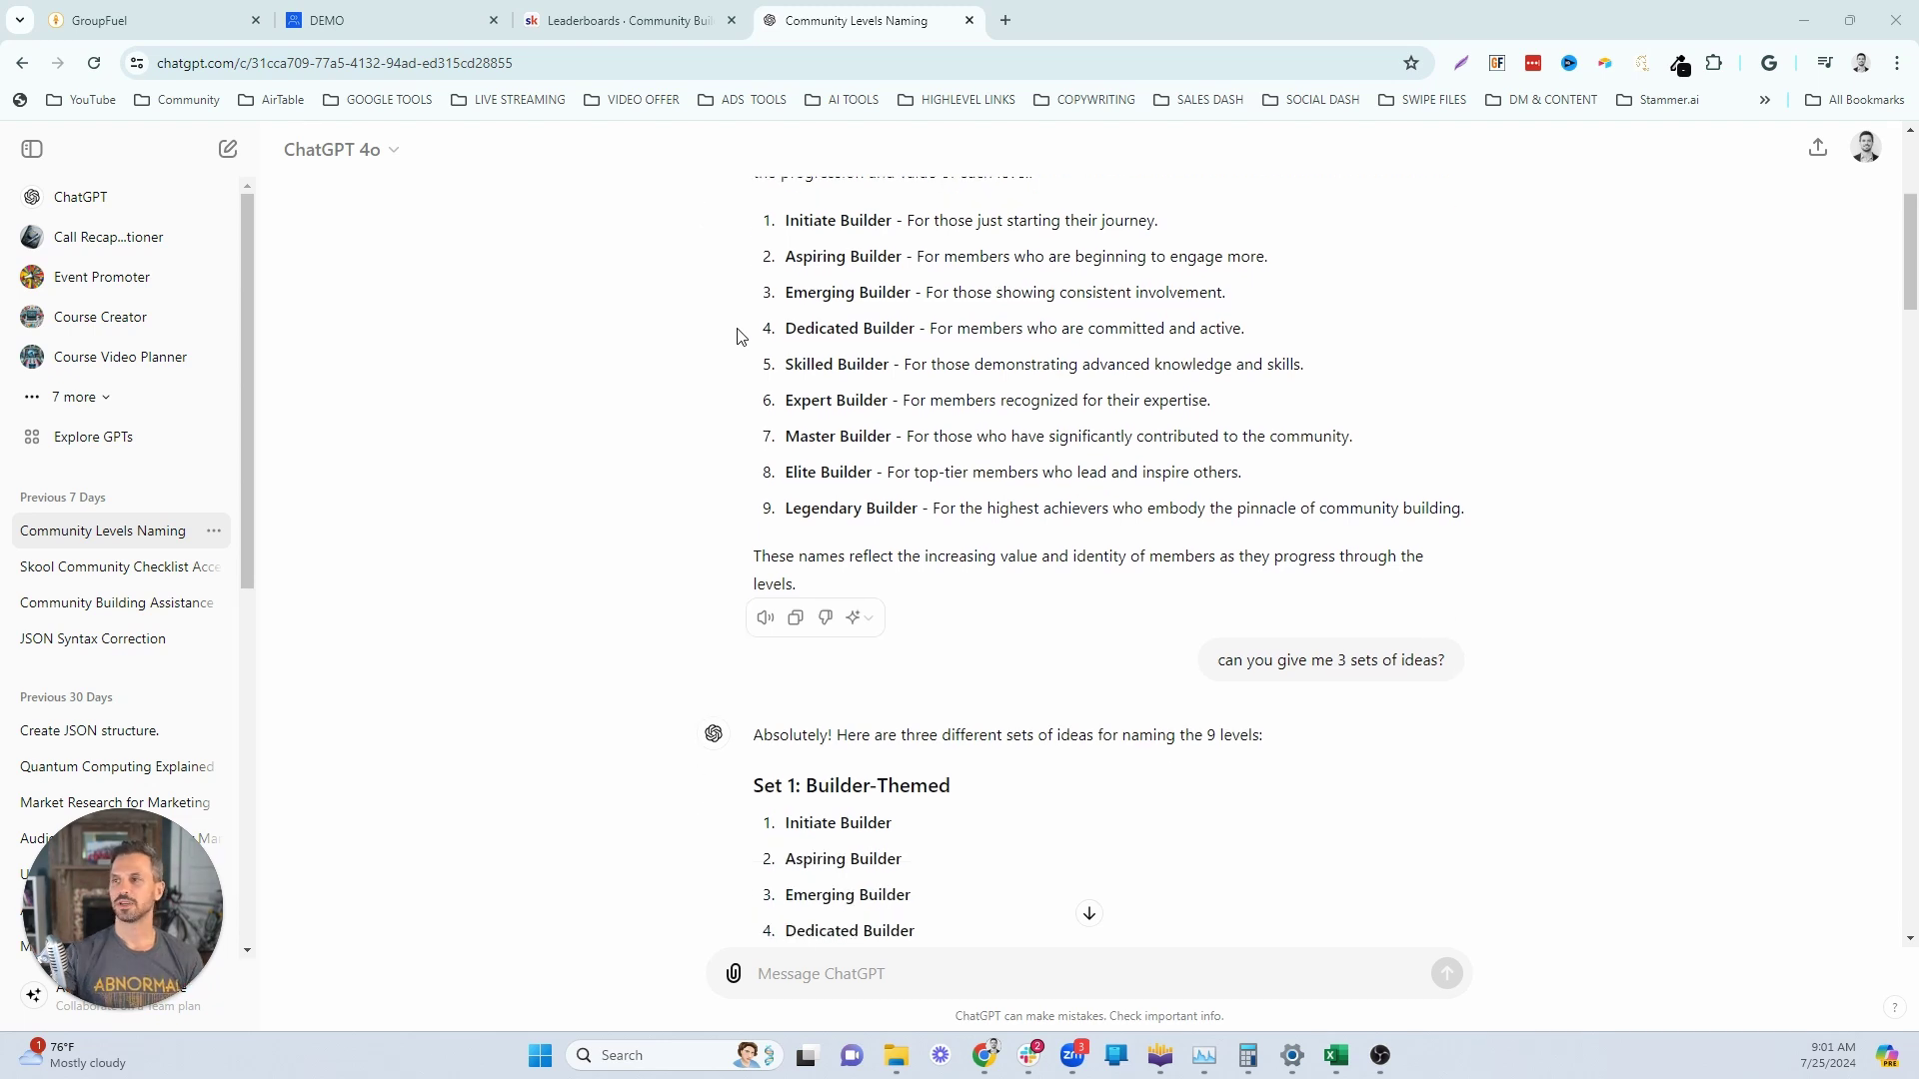
{"action": "scroll", "coordinate": [976, 330], "scroll_direction": "down", "scroll_amount": 1}
{"action": "left_click_drag", "start_coordinate": [1215, 566], "coordinate": [1457, 572]}
{"action": "scroll", "coordinate": [1473, 535], "scroll_direction": "down", "scroll_amount": 5}
{"action": "scroll", "coordinate": [1465, 421], "scroll_direction": "down", "scroll_amount": 1}
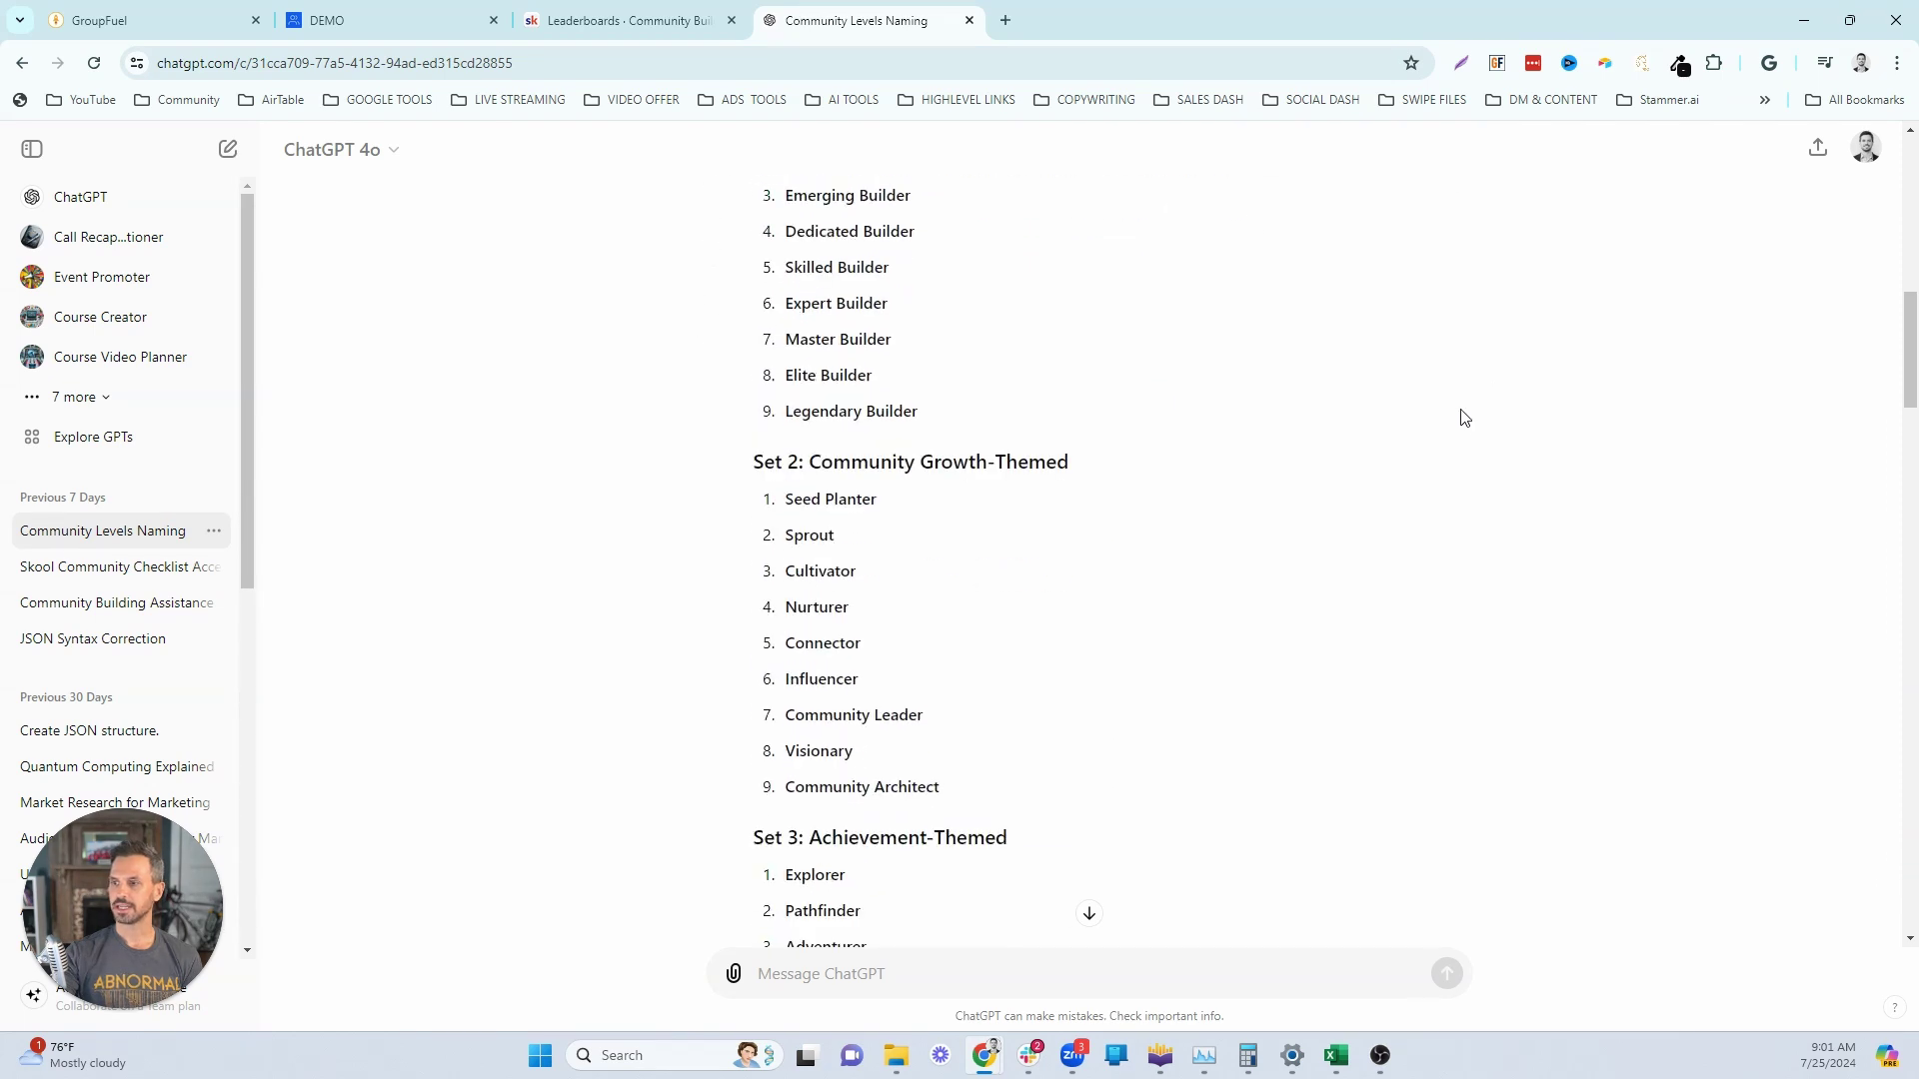
{"action": "scroll", "coordinate": [1460, 420], "scroll_direction": "down", "scroll_amount": 1}
{"action": "scroll", "coordinate": [1460, 416], "scroll_direction": "up", "scroll_amount": 2}
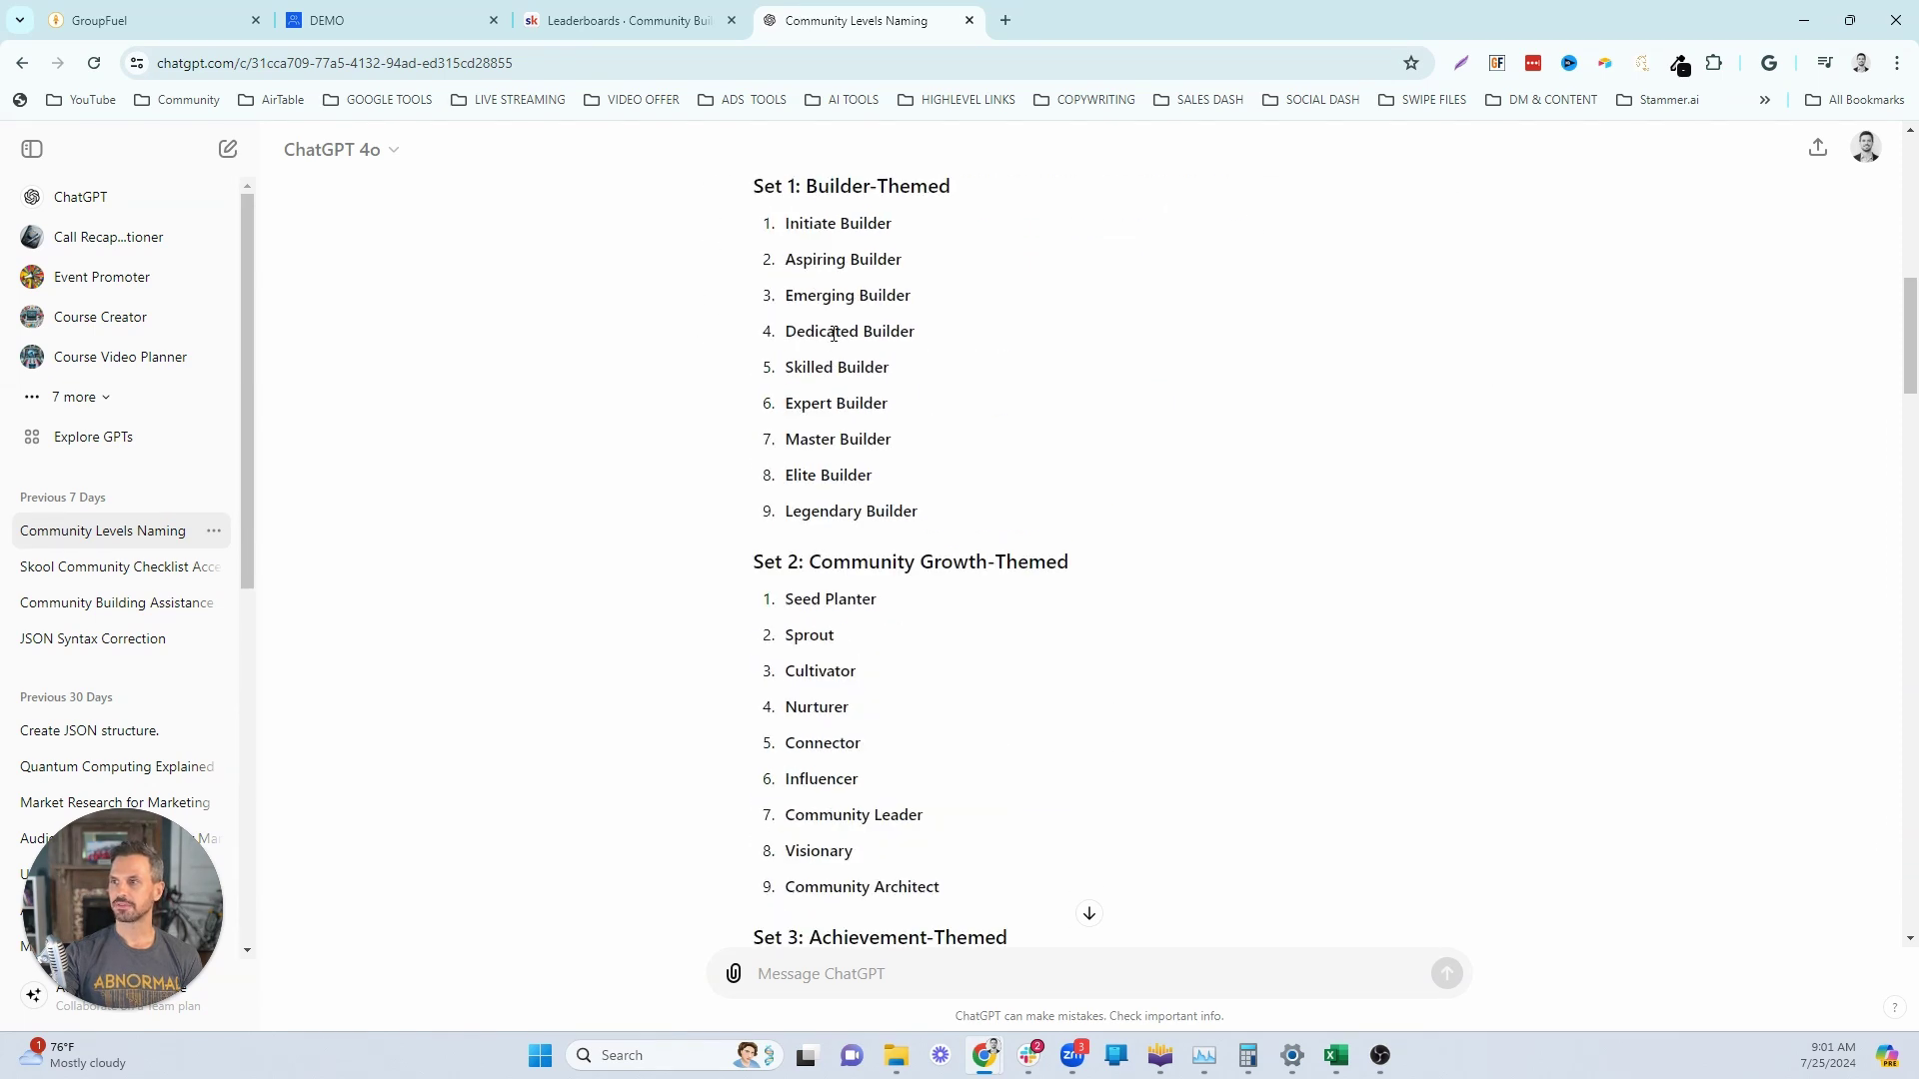
{"action": "scroll", "coordinate": [836, 330], "scroll_direction": "down", "scroll_amount": 2}
{"action": "scroll", "coordinate": [847, 409], "scroll_direction": "down", "scroll_amount": 1}
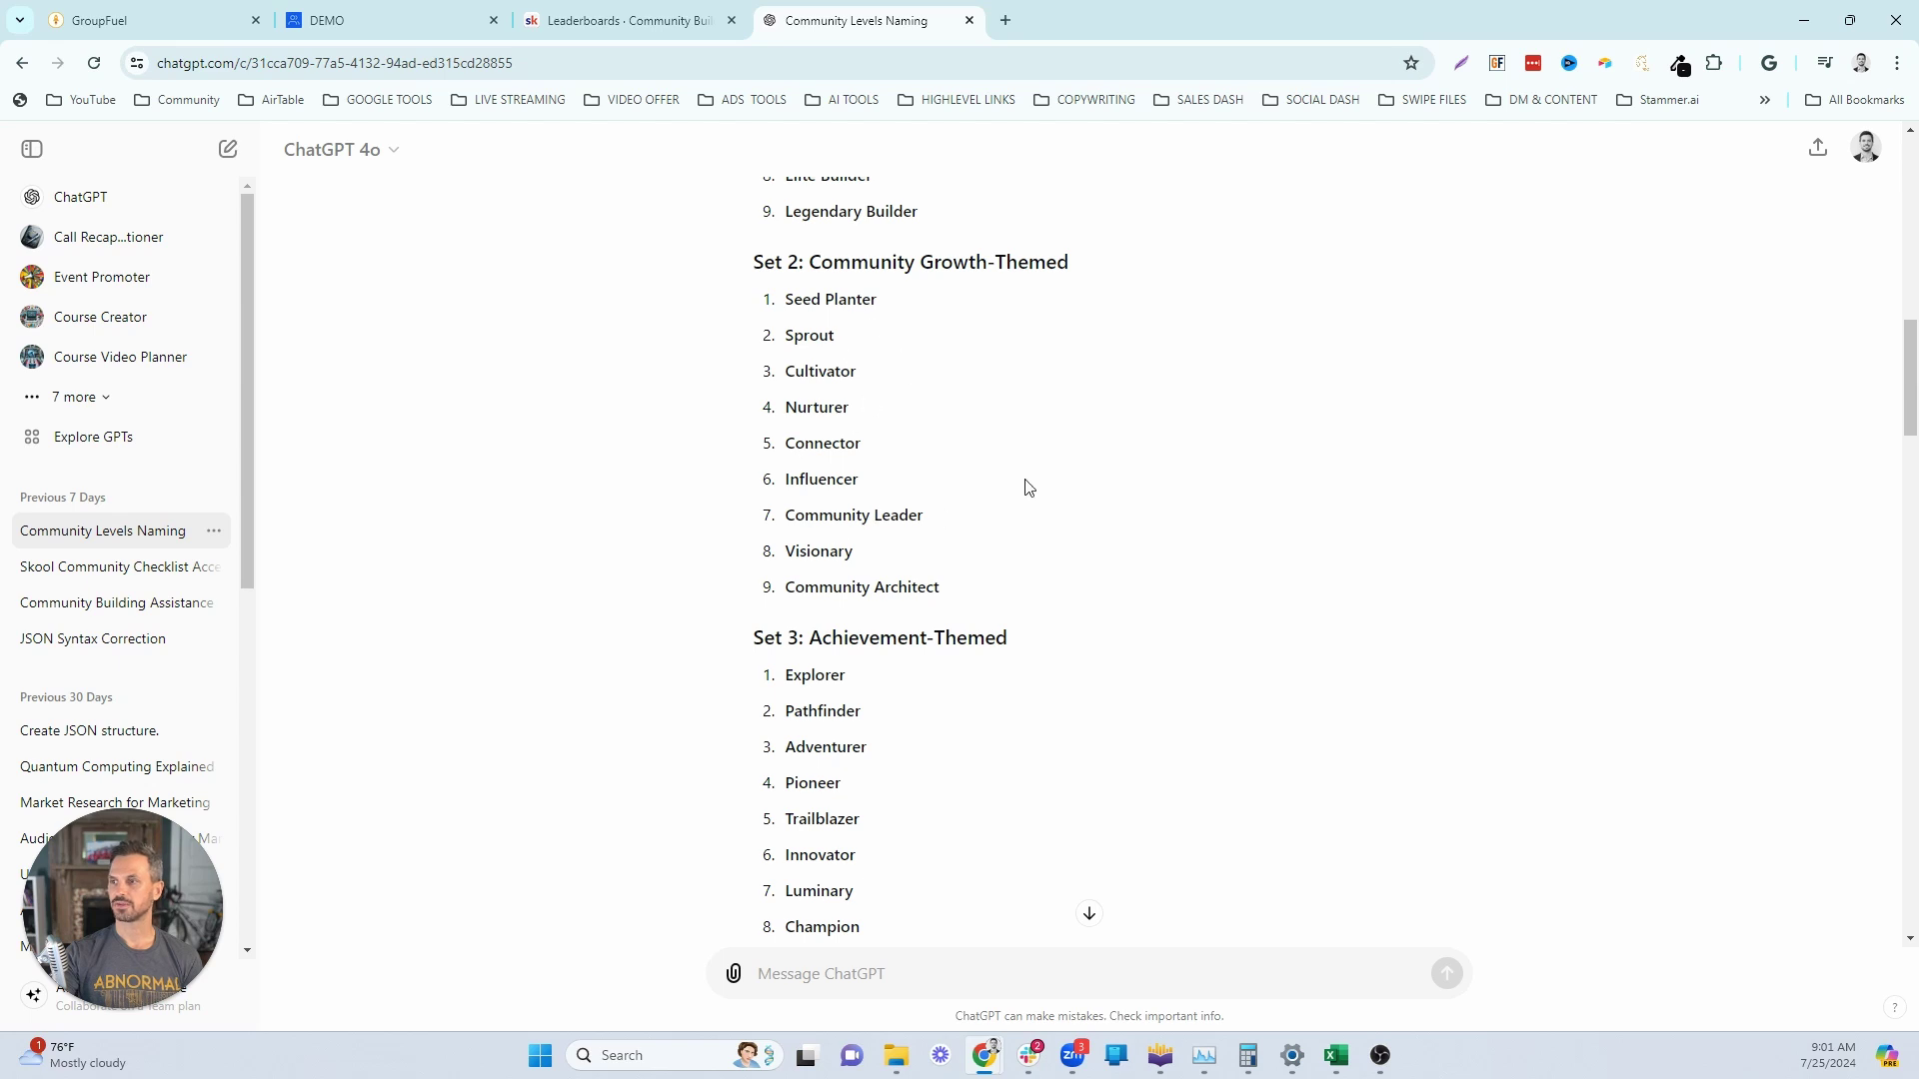
{"action": "scroll", "coordinate": [1029, 484], "scroll_direction": "down", "scroll_amount": 2}
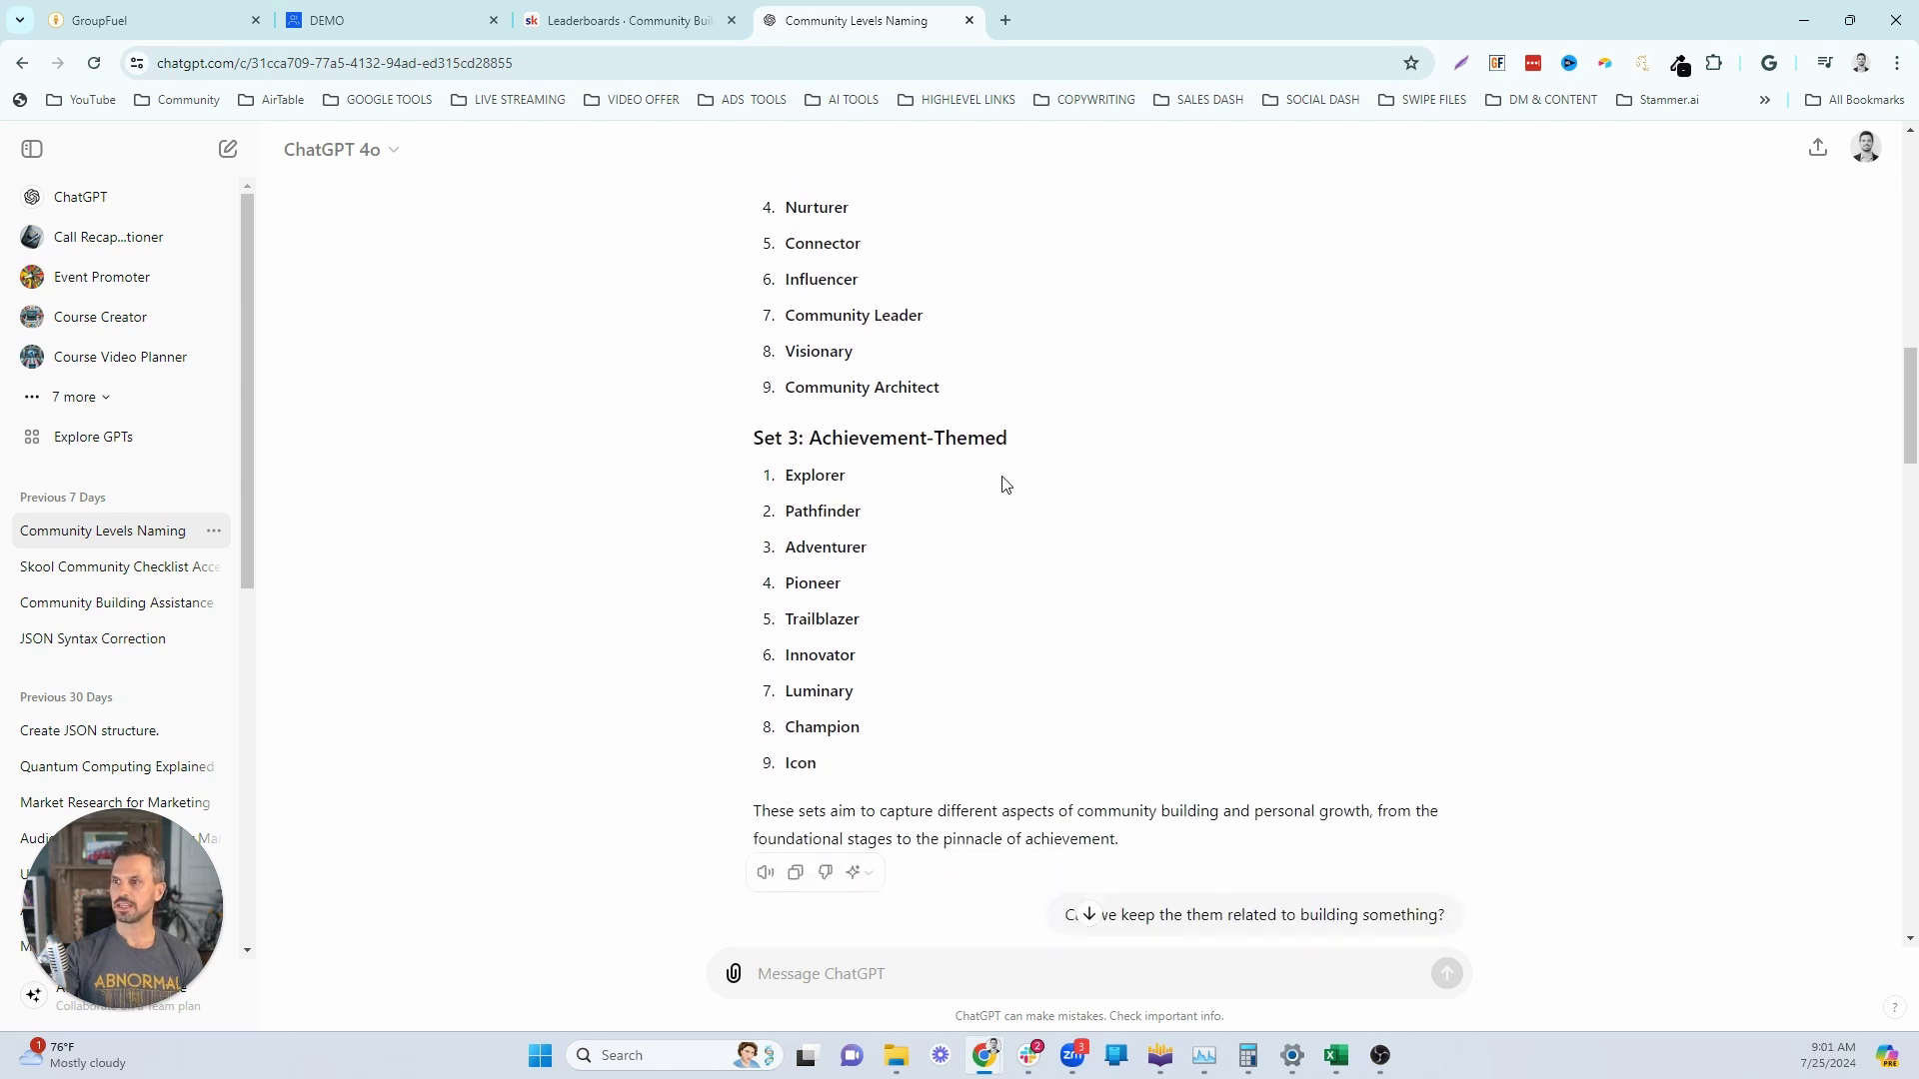
{"action": "scroll", "coordinate": [870, 548], "scroll_direction": "down", "scroll_amount": 1}
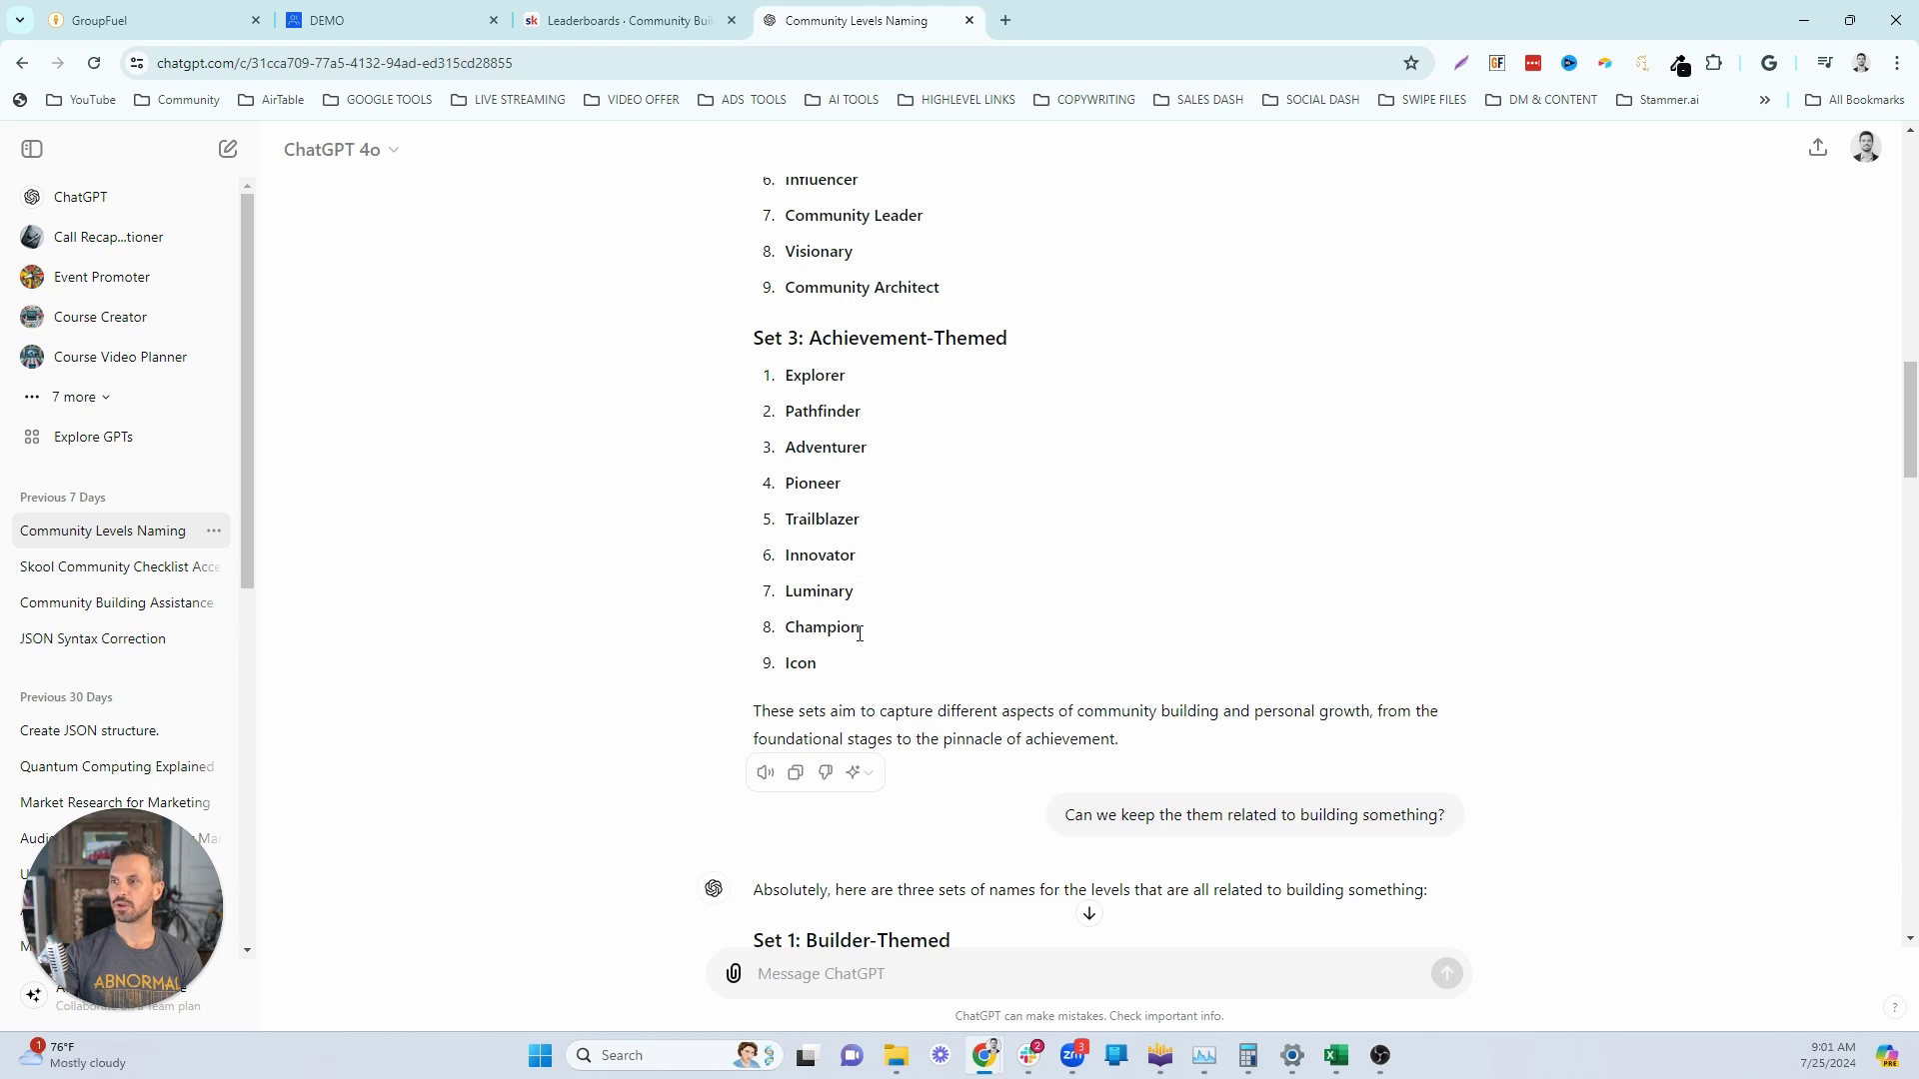
{"action": "scroll", "coordinate": [1093, 499], "scroll_direction": "down", "scroll_amount": 3}
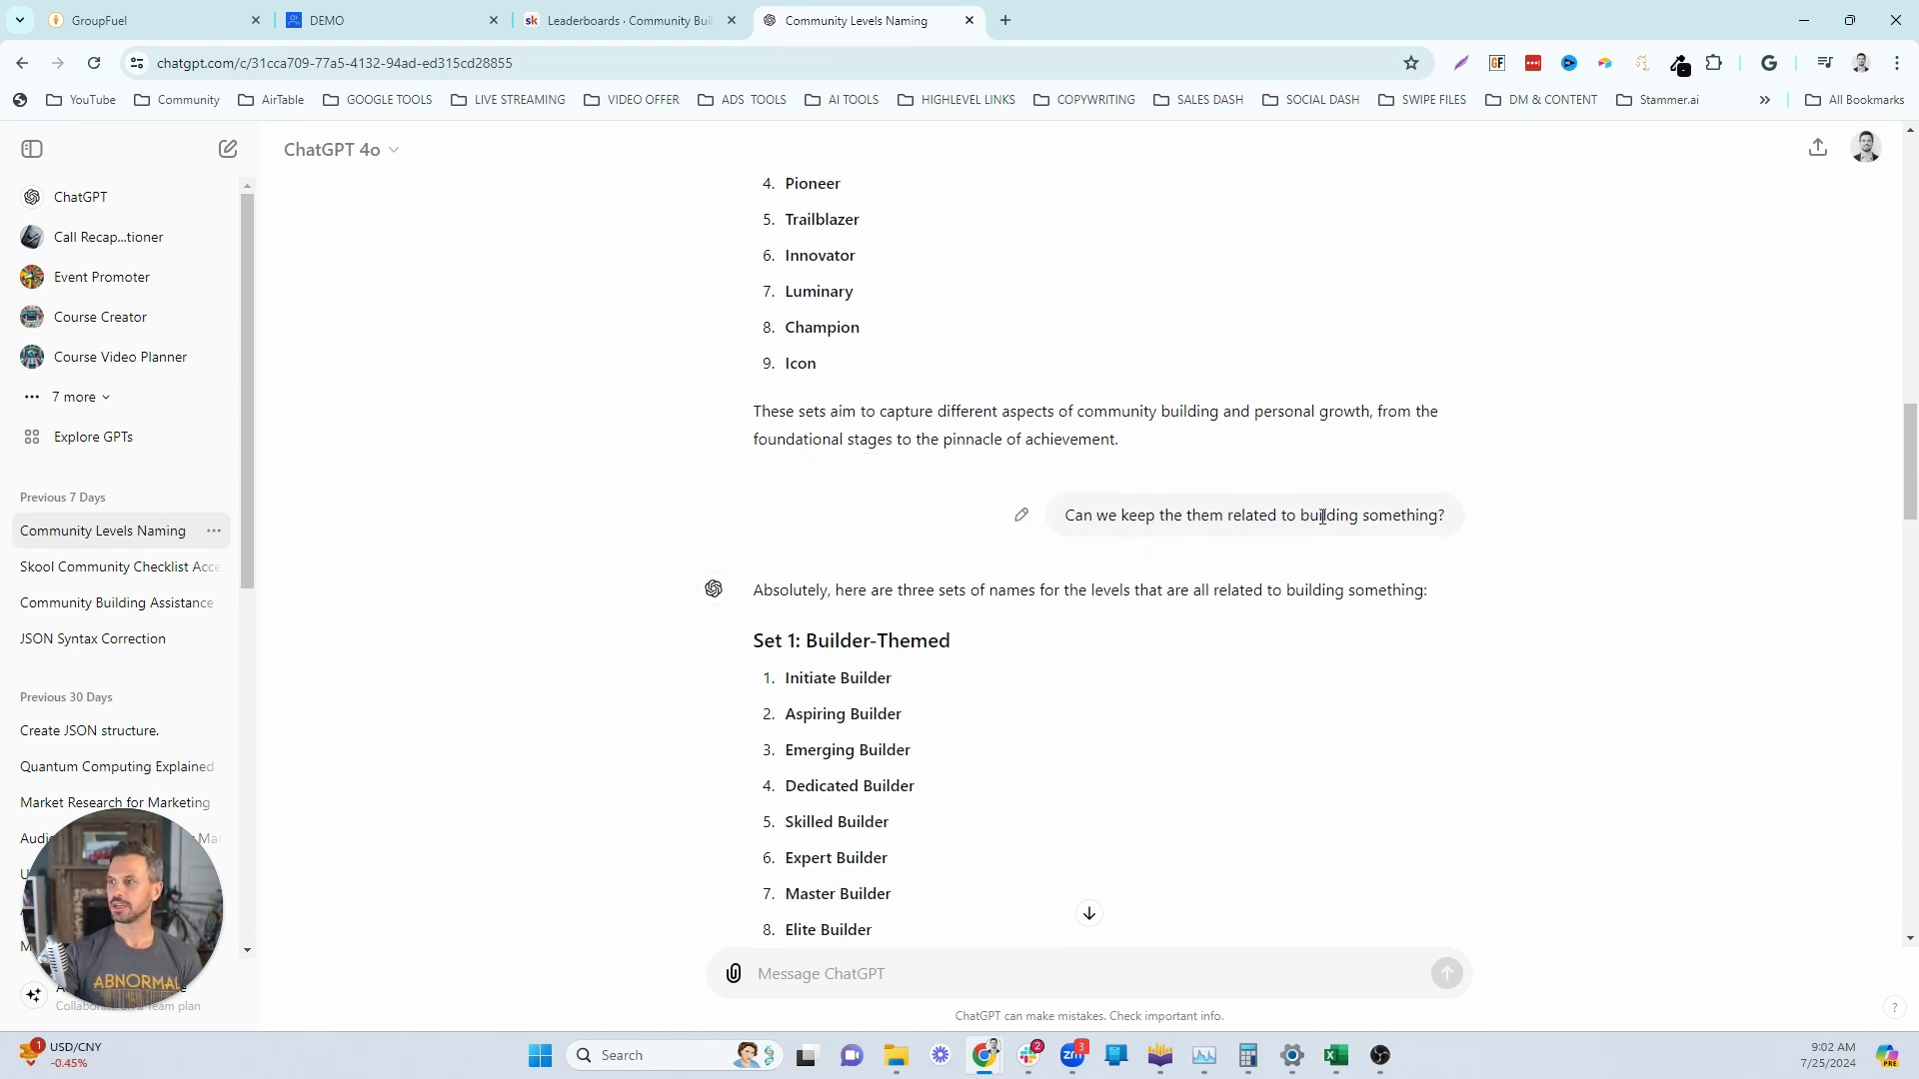
{"action": "scroll", "coordinate": [1449, 510], "scroll_direction": "down", "scroll_amount": 2}
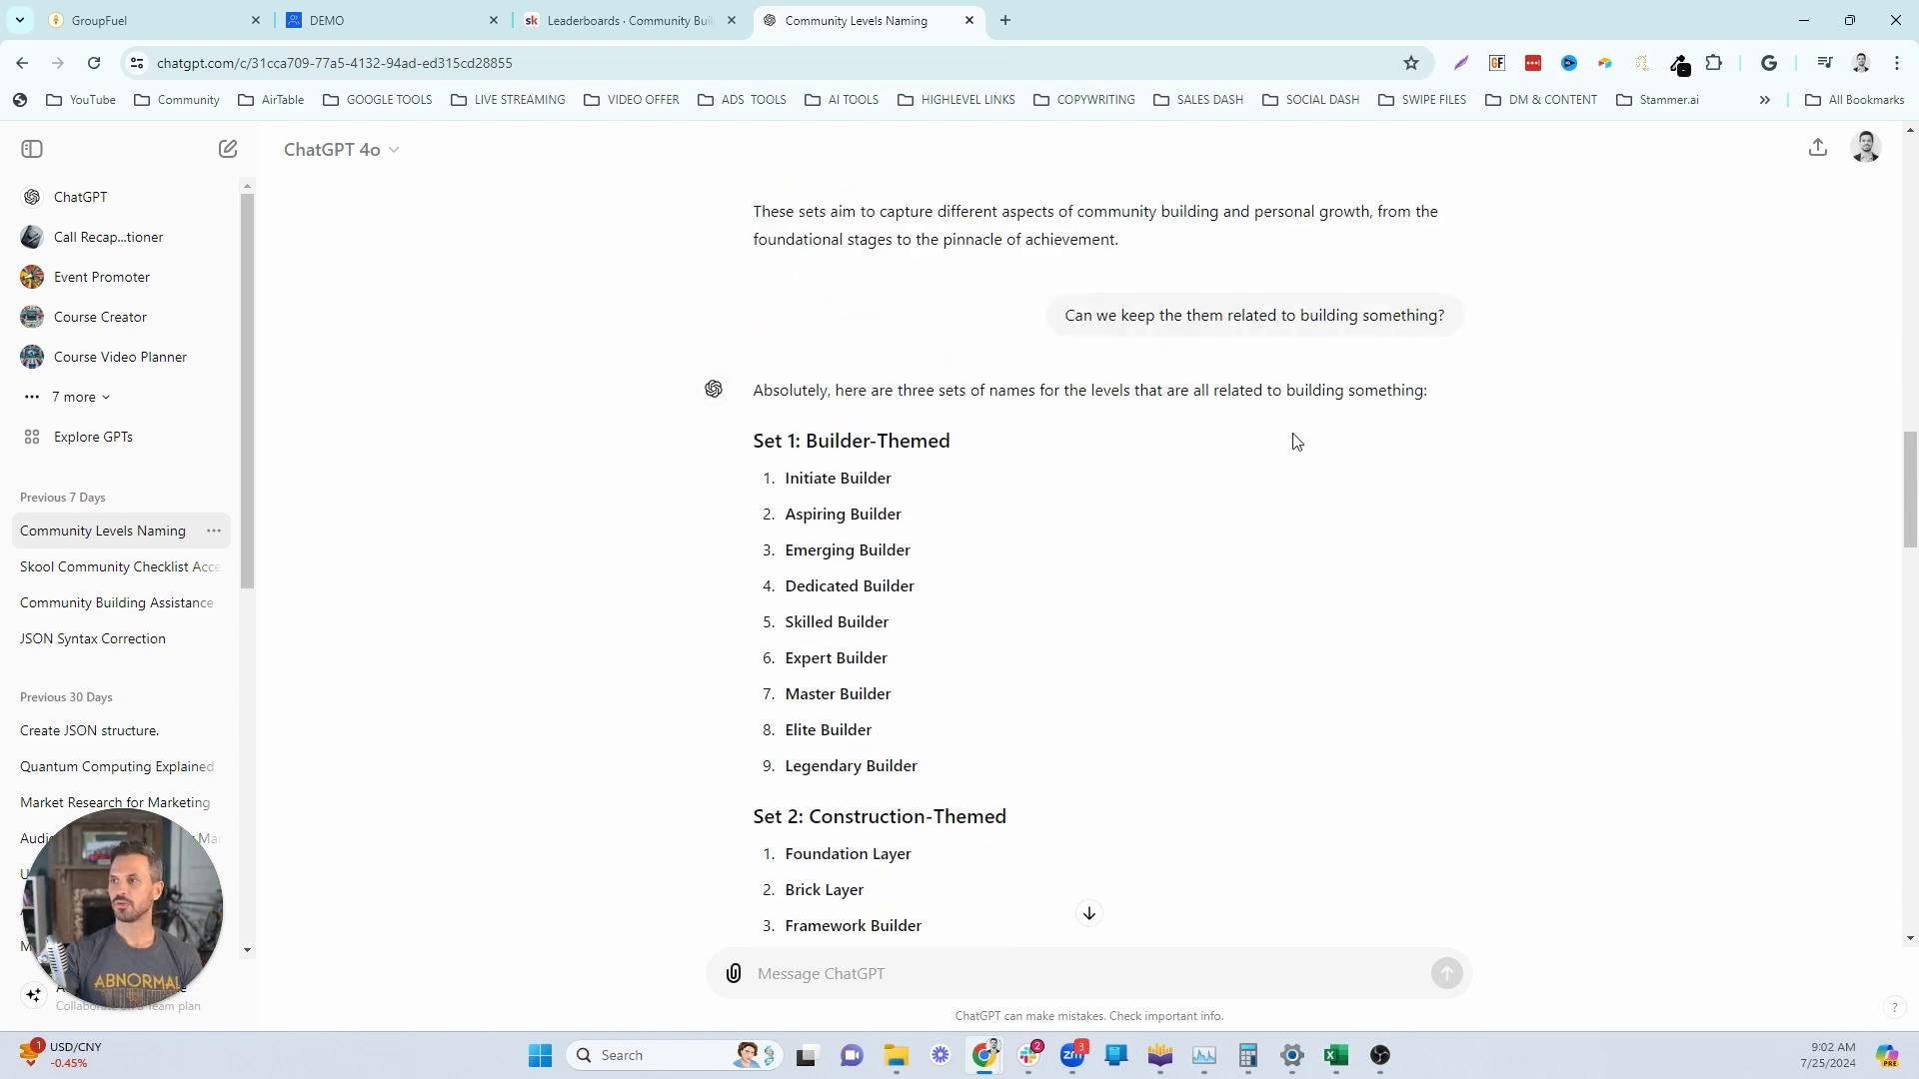
{"action": "scroll", "coordinate": [1297, 442], "scroll_direction": "down", "scroll_amount": 1}
{"action": "scroll", "coordinate": [922, 452], "scroll_direction": "down", "scroll_amount": 1}
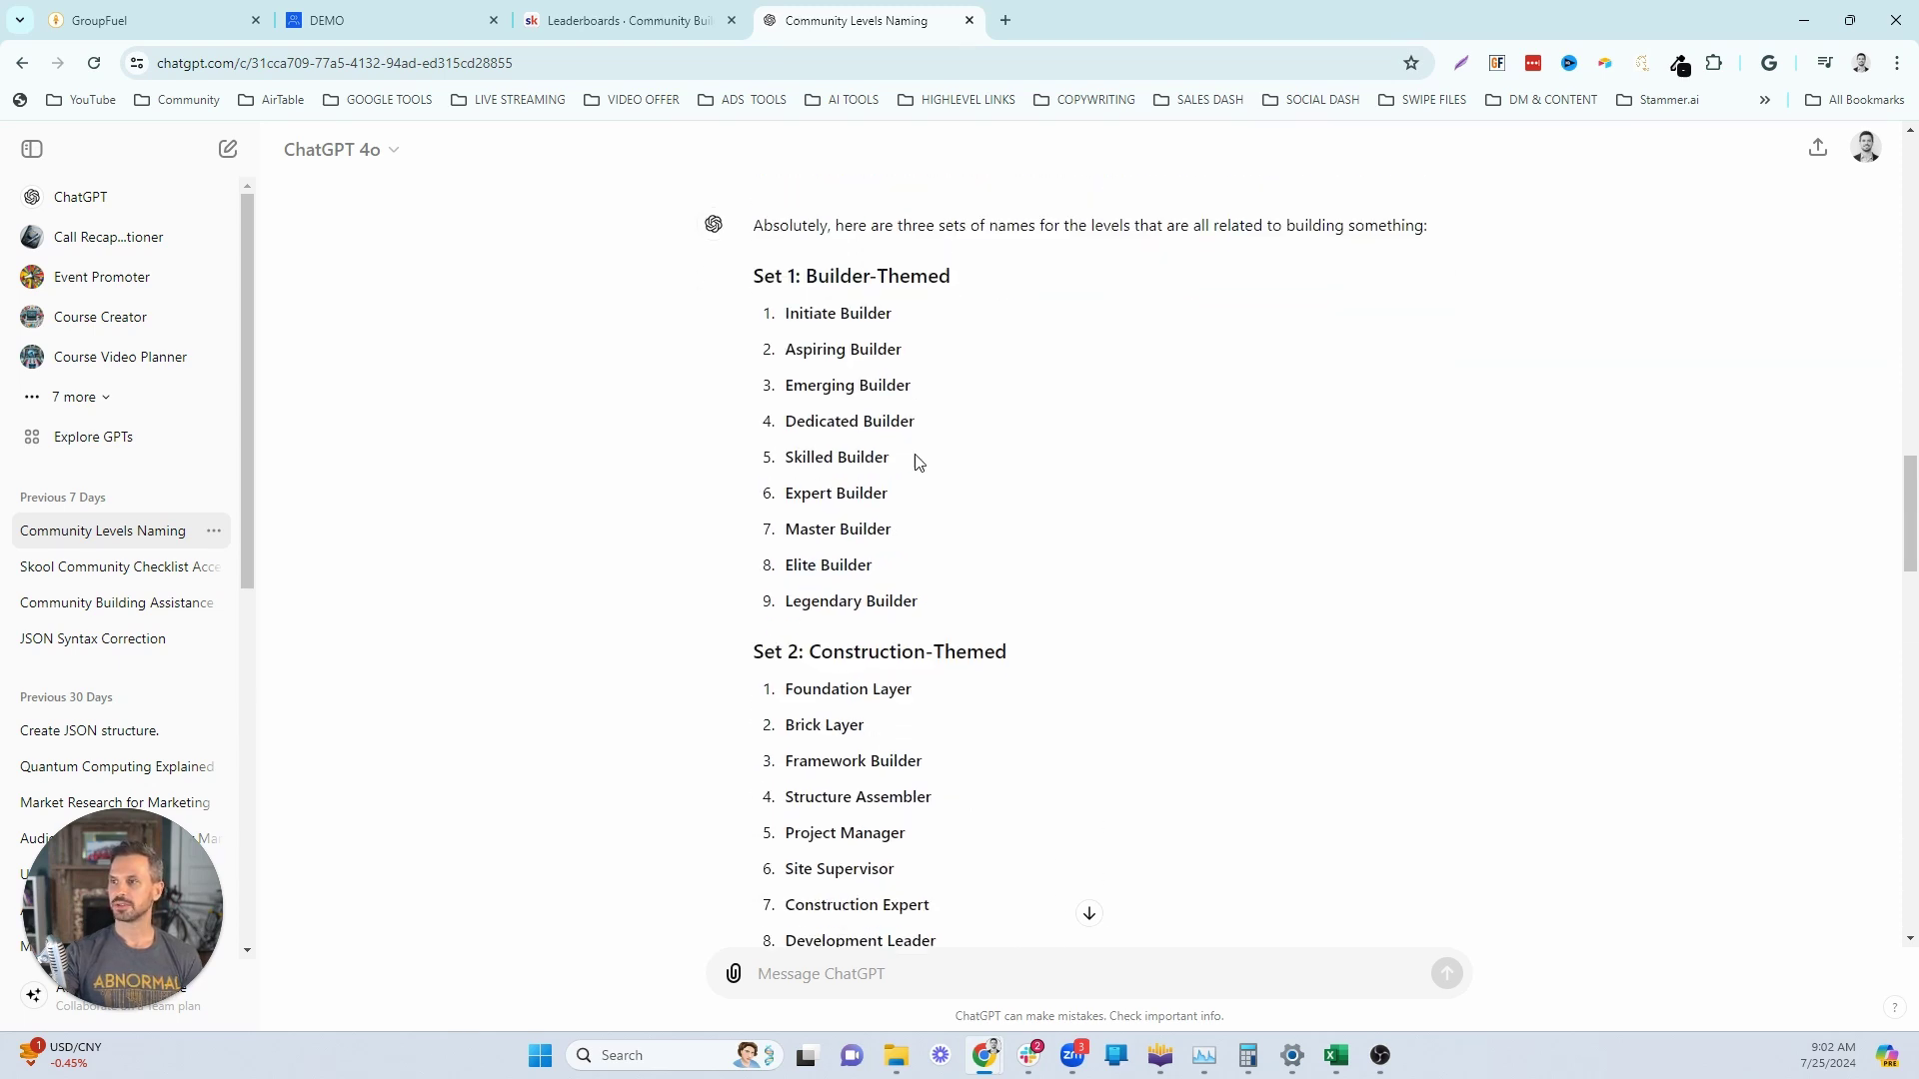
{"action": "scroll", "coordinate": [974, 380], "scroll_direction": "down", "scroll_amount": 1}
{"action": "scroll", "coordinate": [1079, 339], "scroll_direction": "down", "scroll_amount": 2}
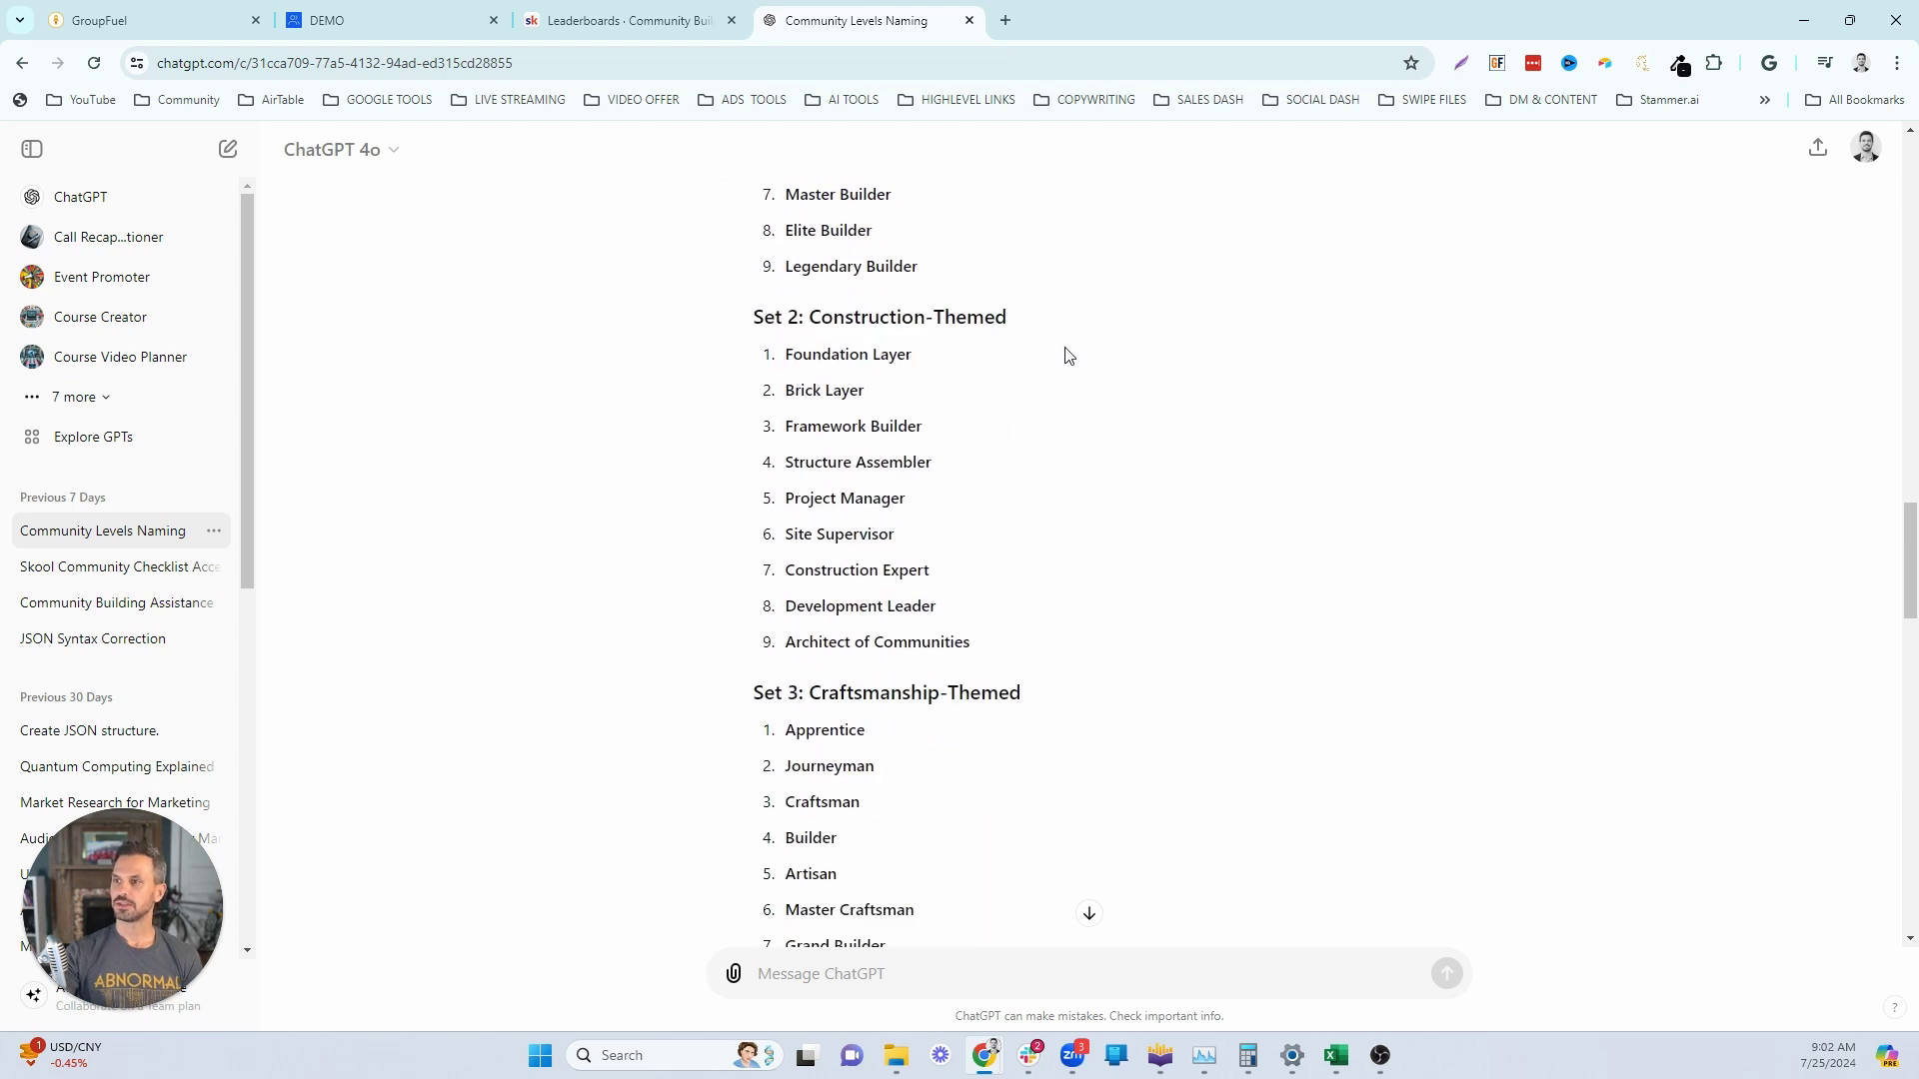
{"action": "scroll", "coordinate": [1065, 356], "scroll_direction": "down", "scroll_amount": 1}
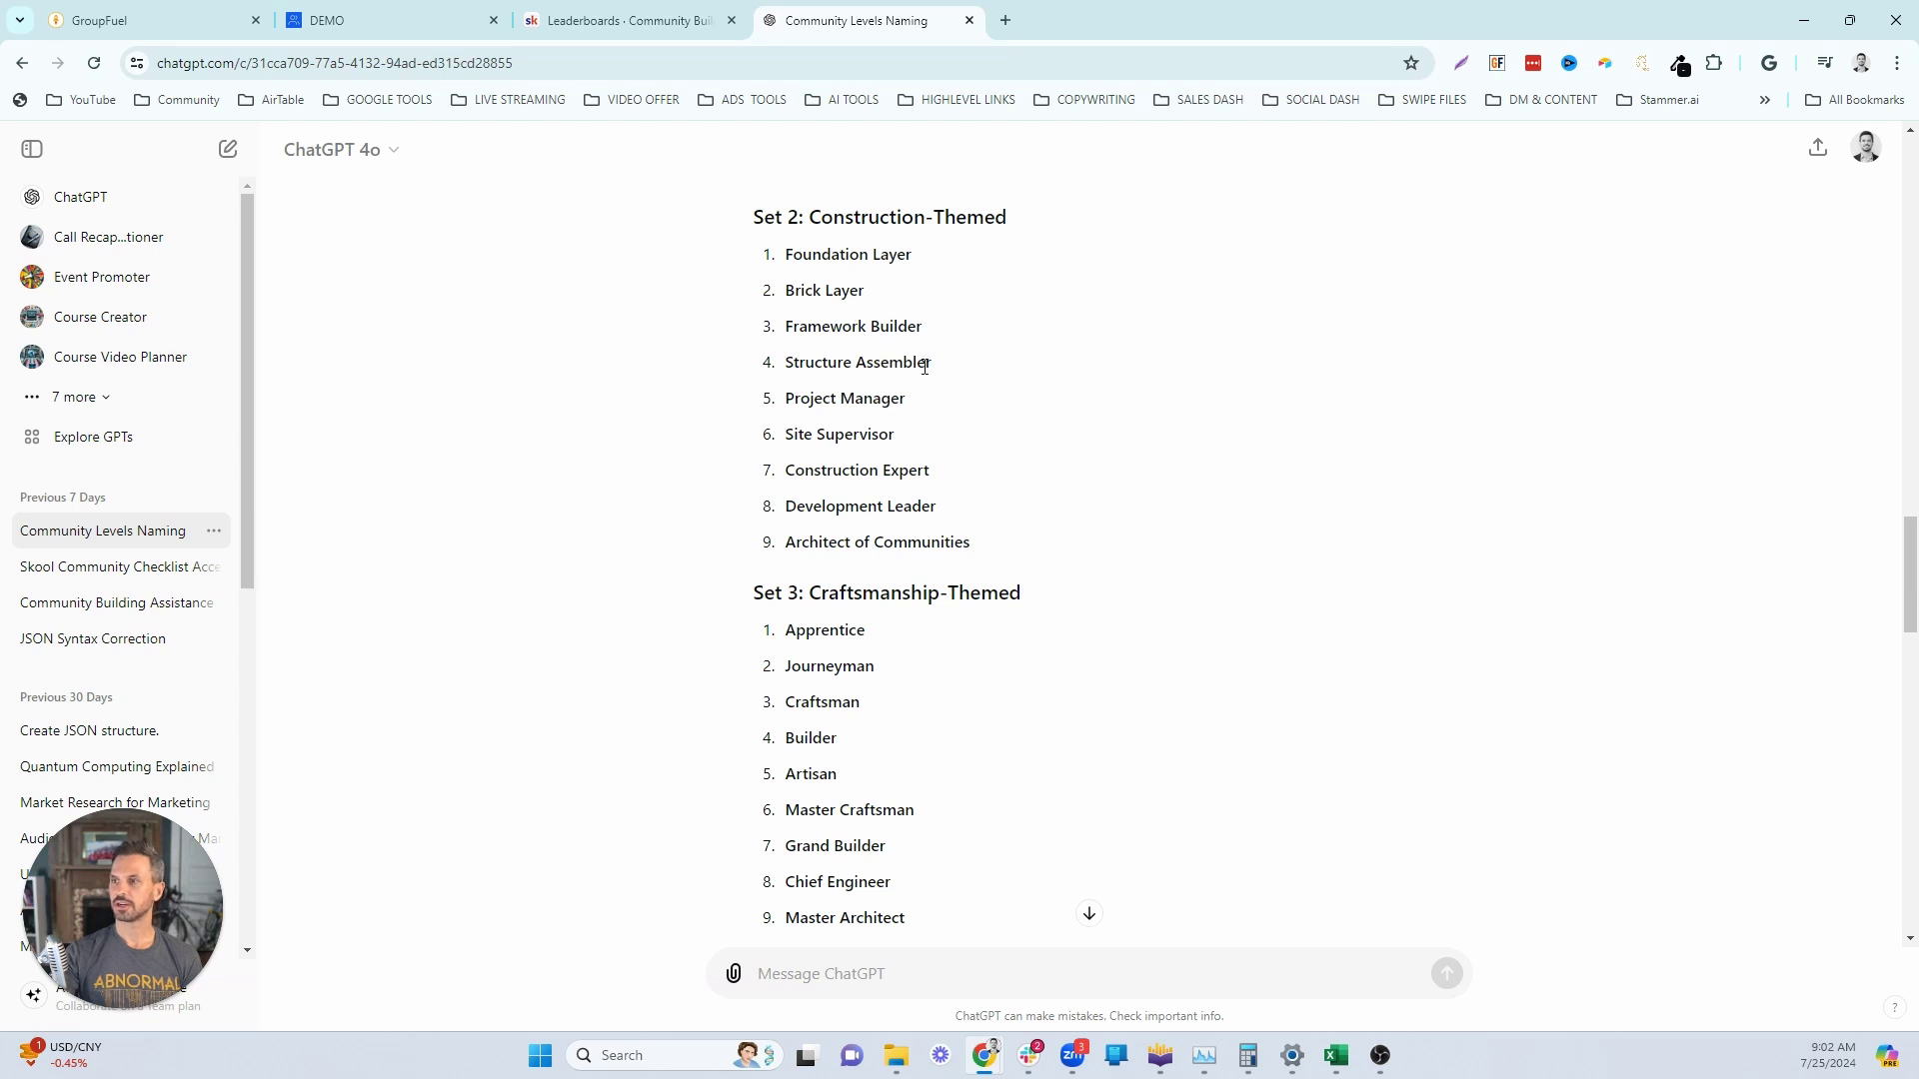
{"action": "scroll", "coordinate": [1139, 385], "scroll_direction": "down", "scroll_amount": 1}
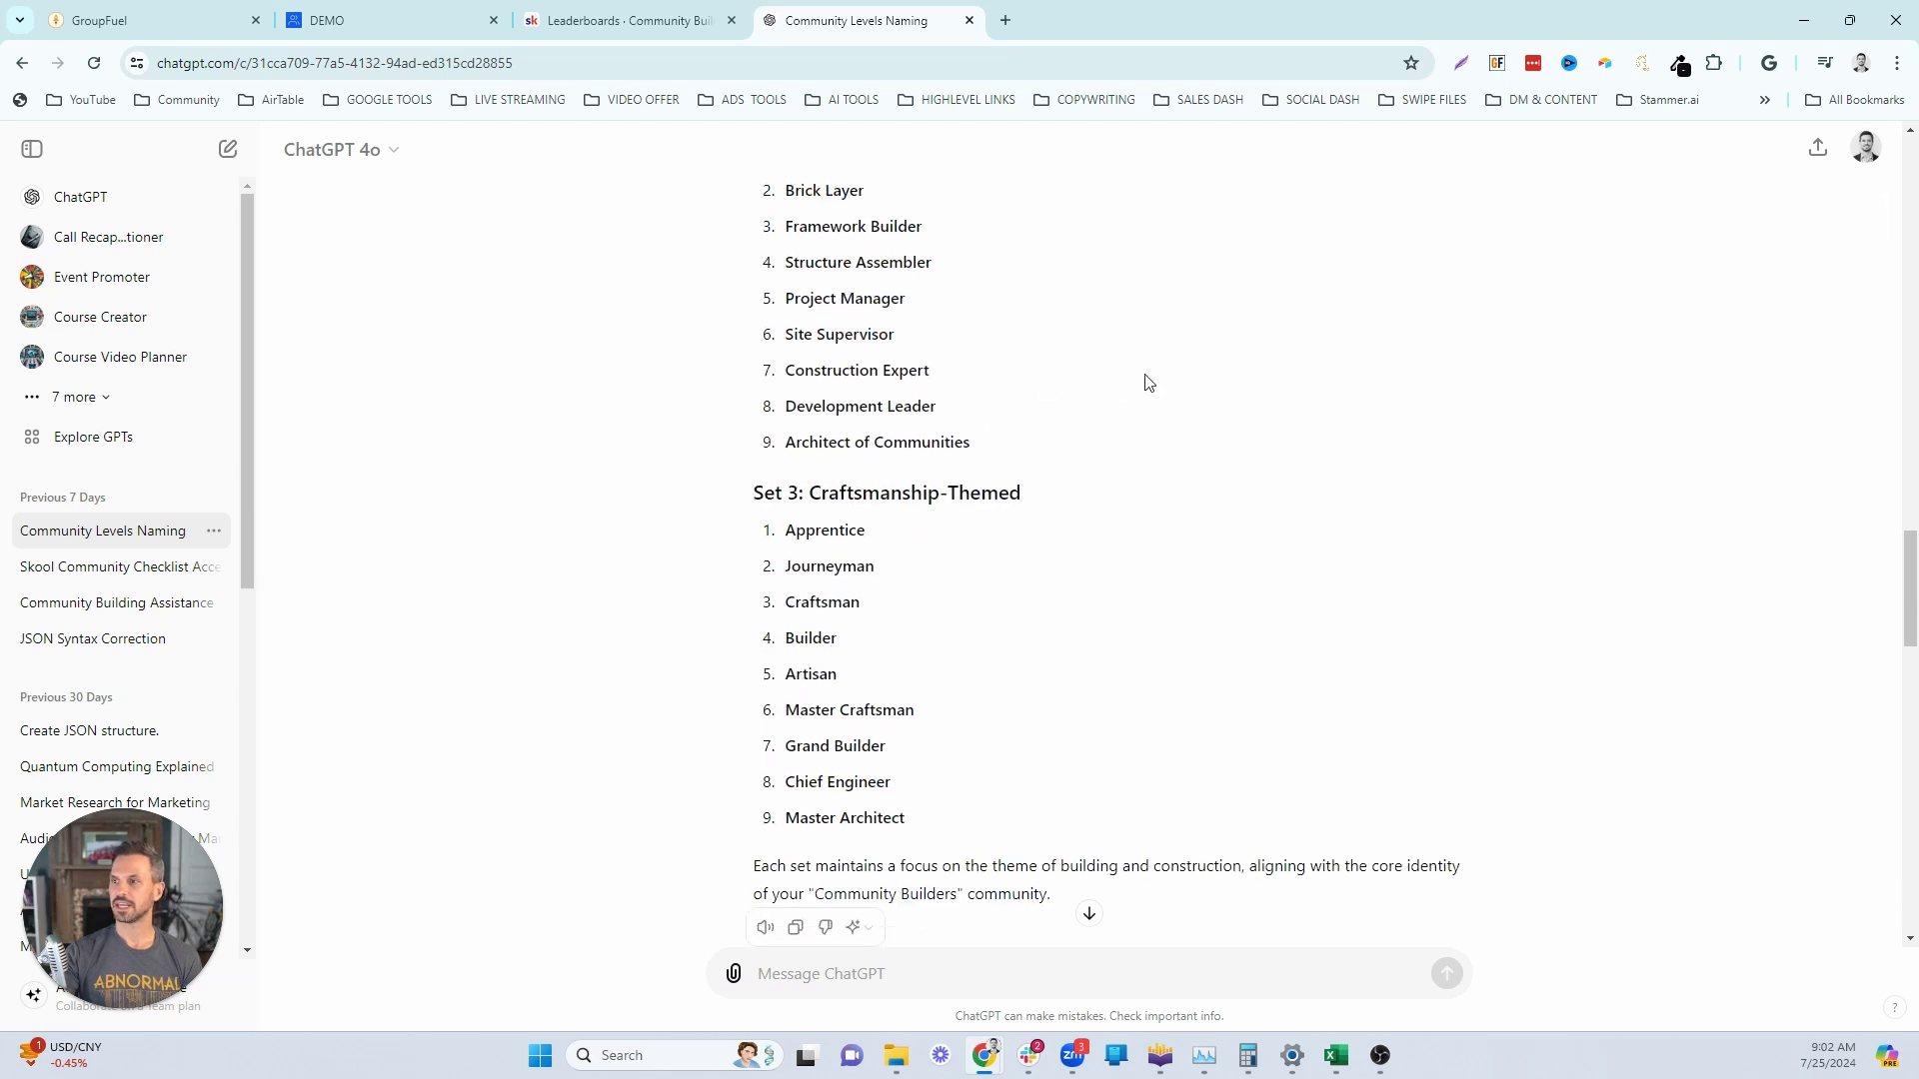
{"action": "scroll", "coordinate": [1148, 383], "scroll_direction": "down", "scroll_amount": 1}
{"action": "left_click_drag", "start_coordinate": [817, 392], "coordinate": [1007, 430]}
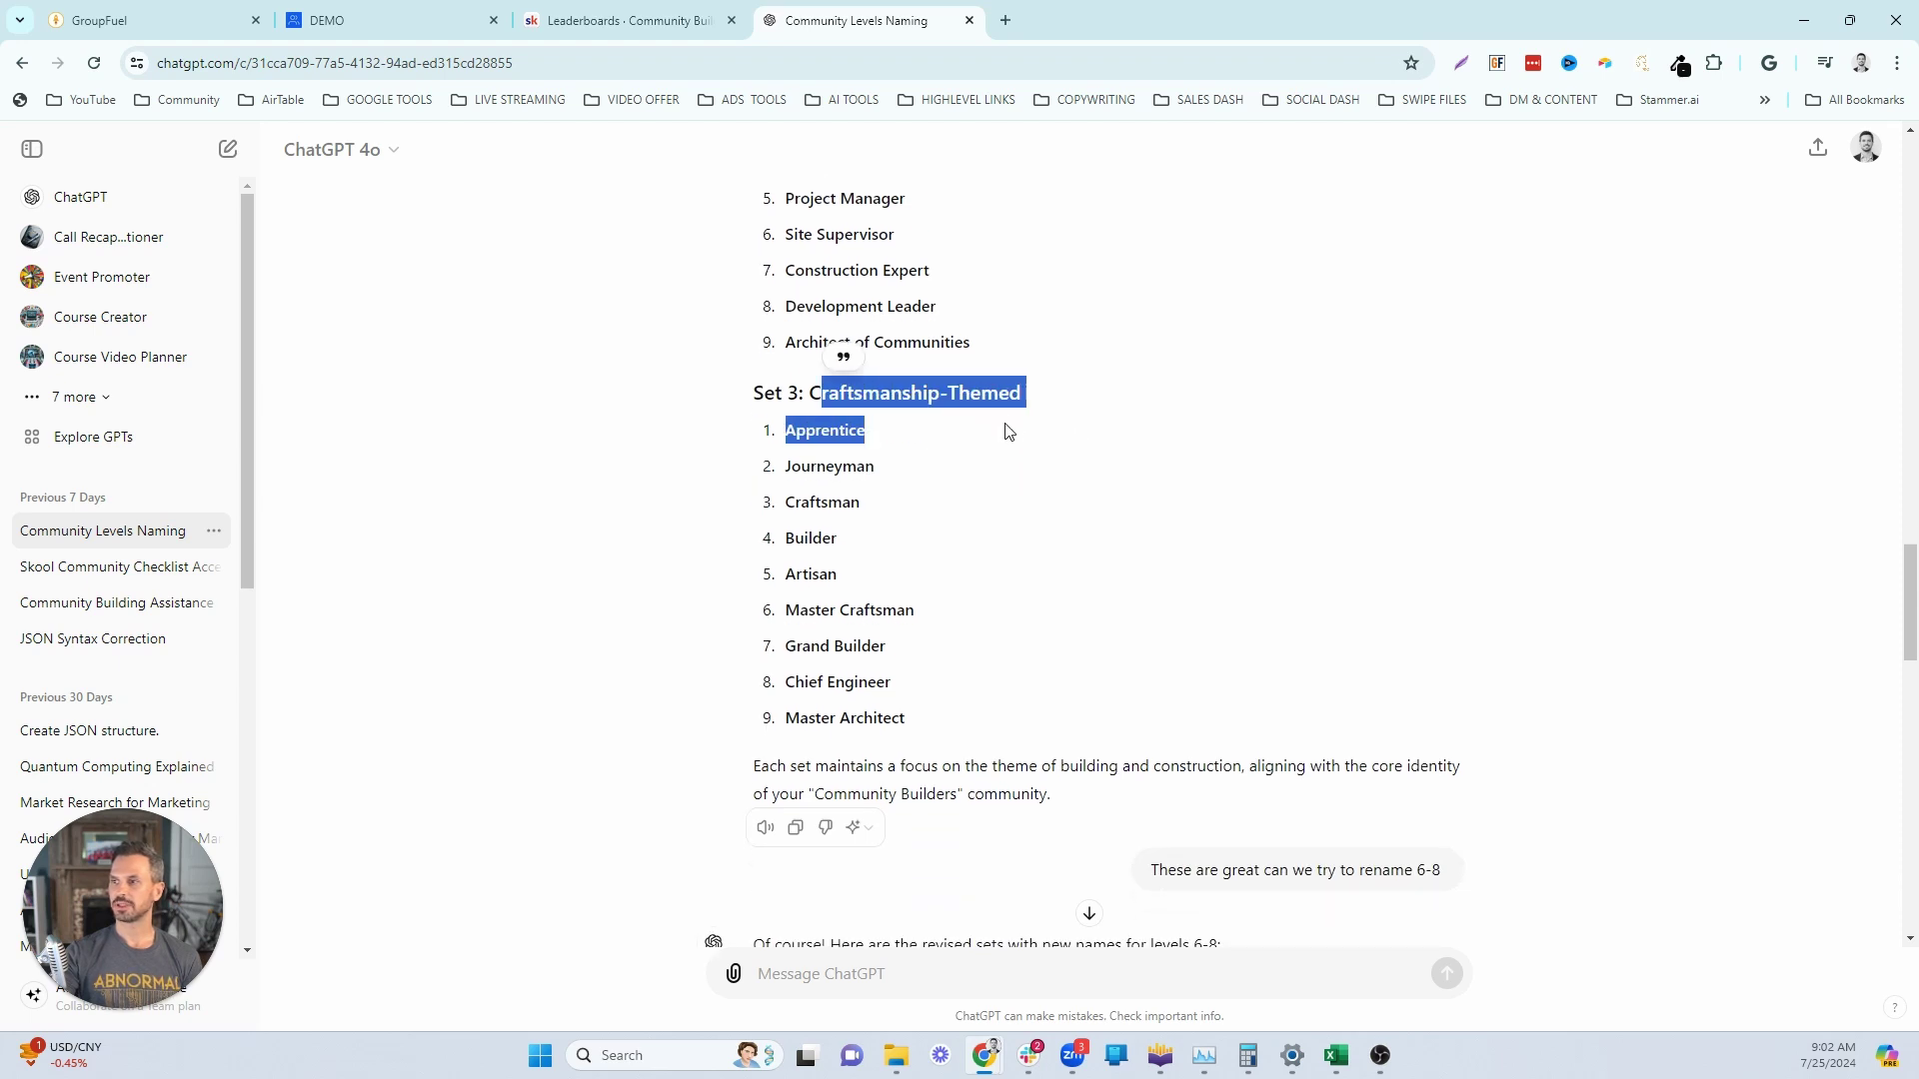
{"action": "left_click", "coordinate": [711, 503]}
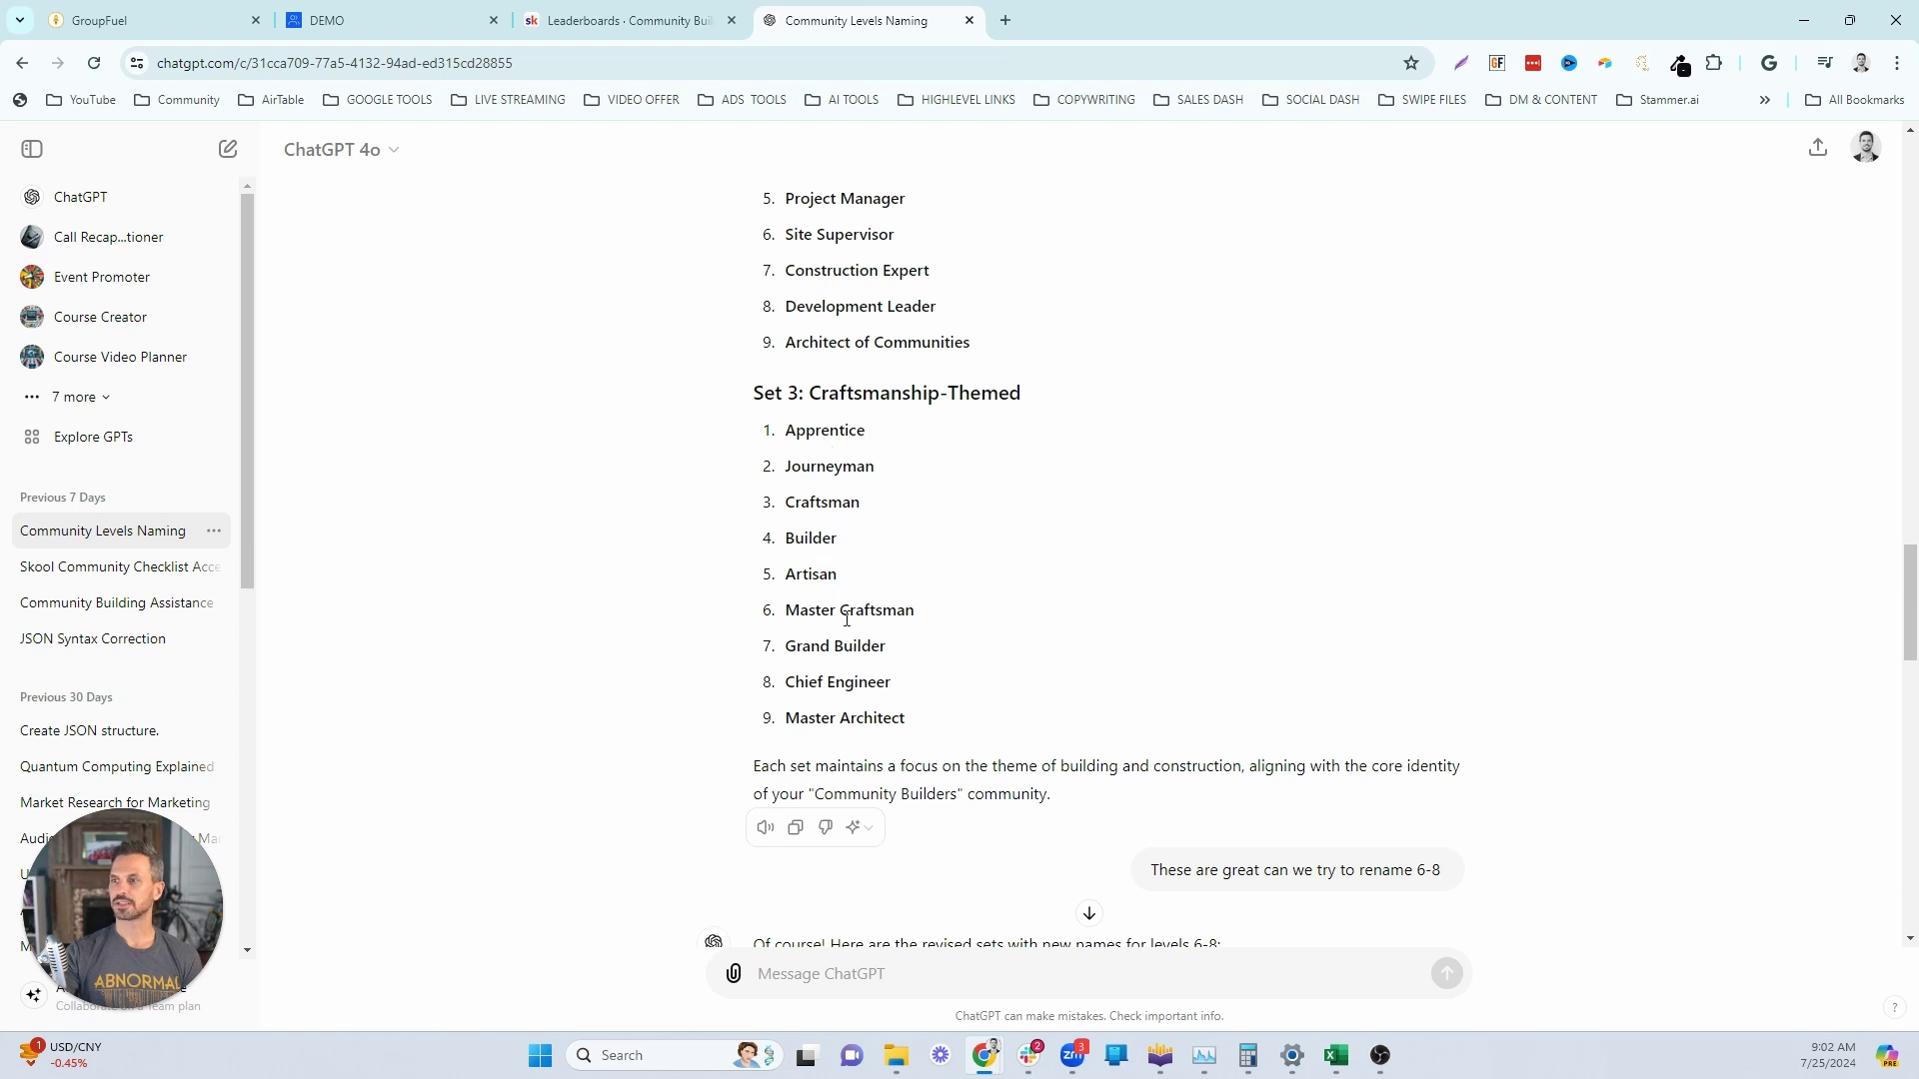
{"action": "scroll", "coordinate": [892, 668], "scroll_direction": "down", "scroll_amount": 1}
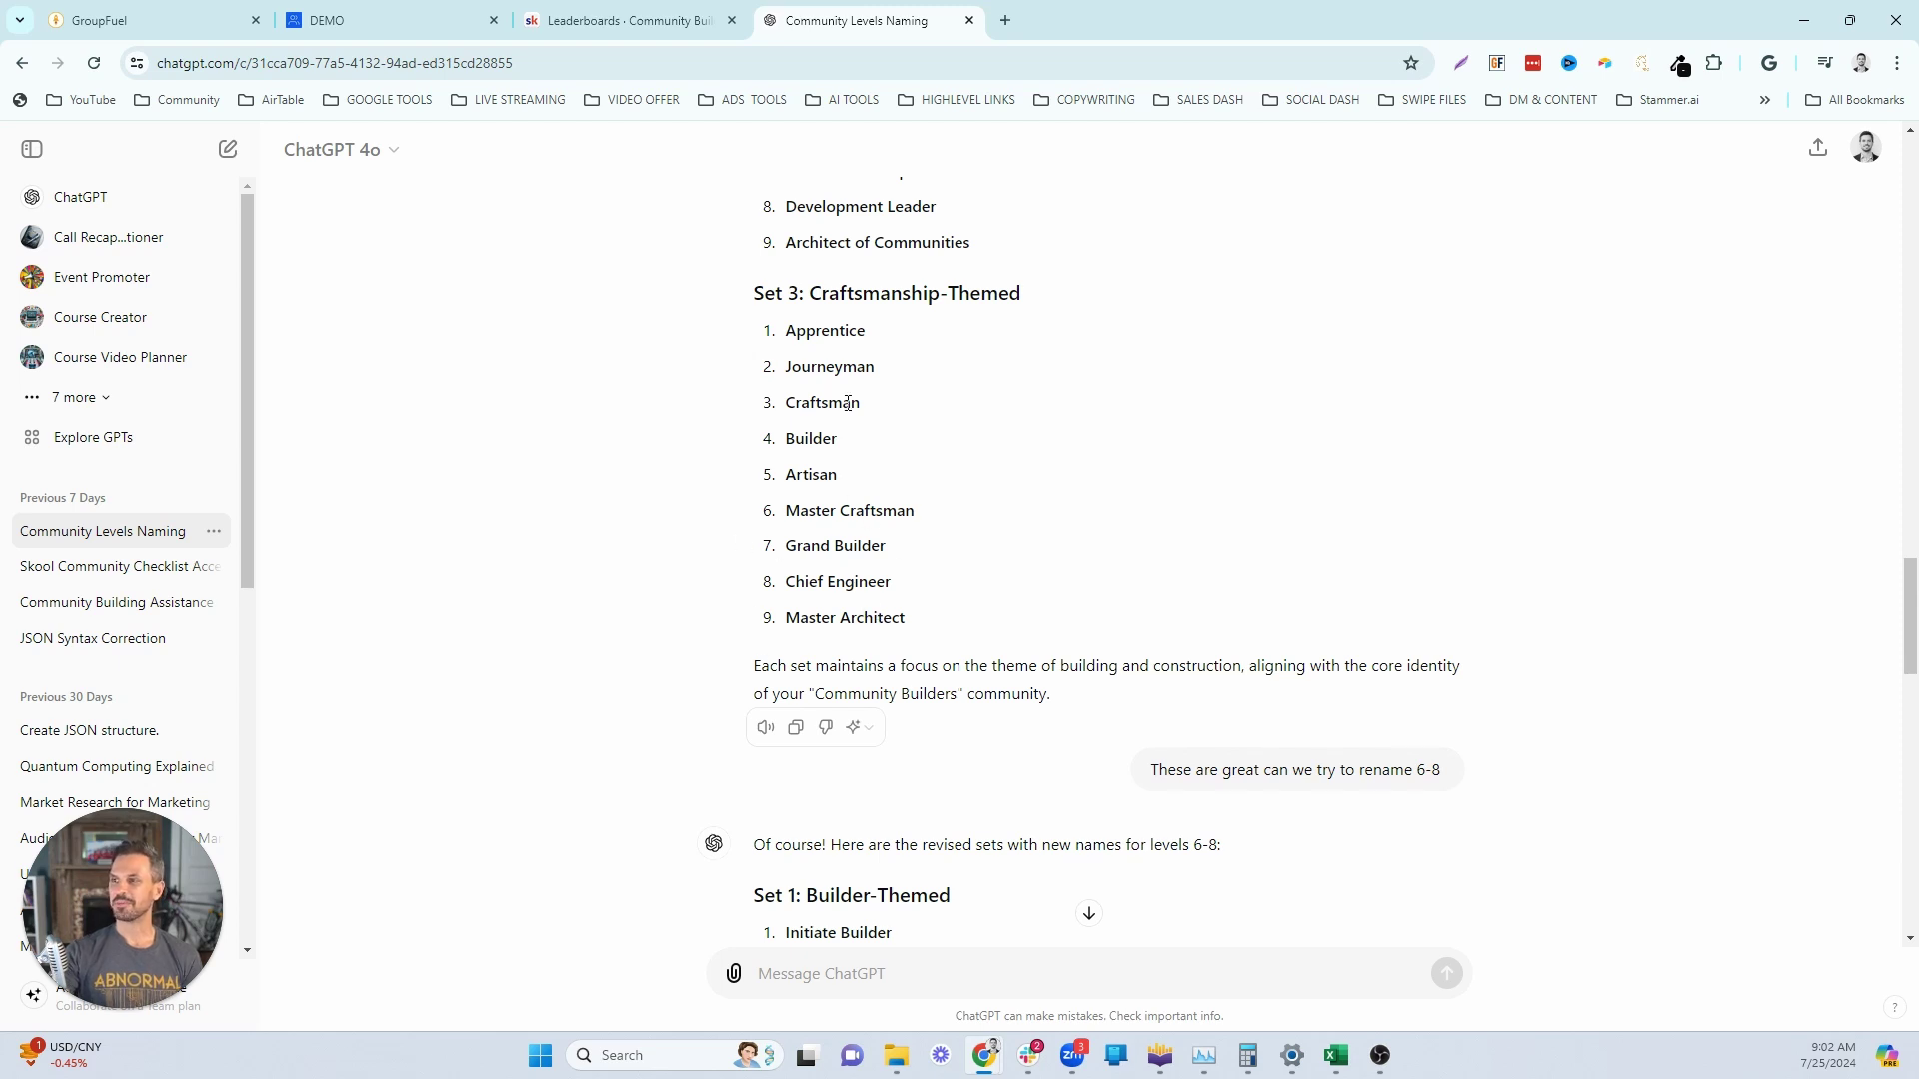
{"action": "scroll", "coordinate": [1036, 488], "scroll_direction": "down", "scroll_amount": 15}
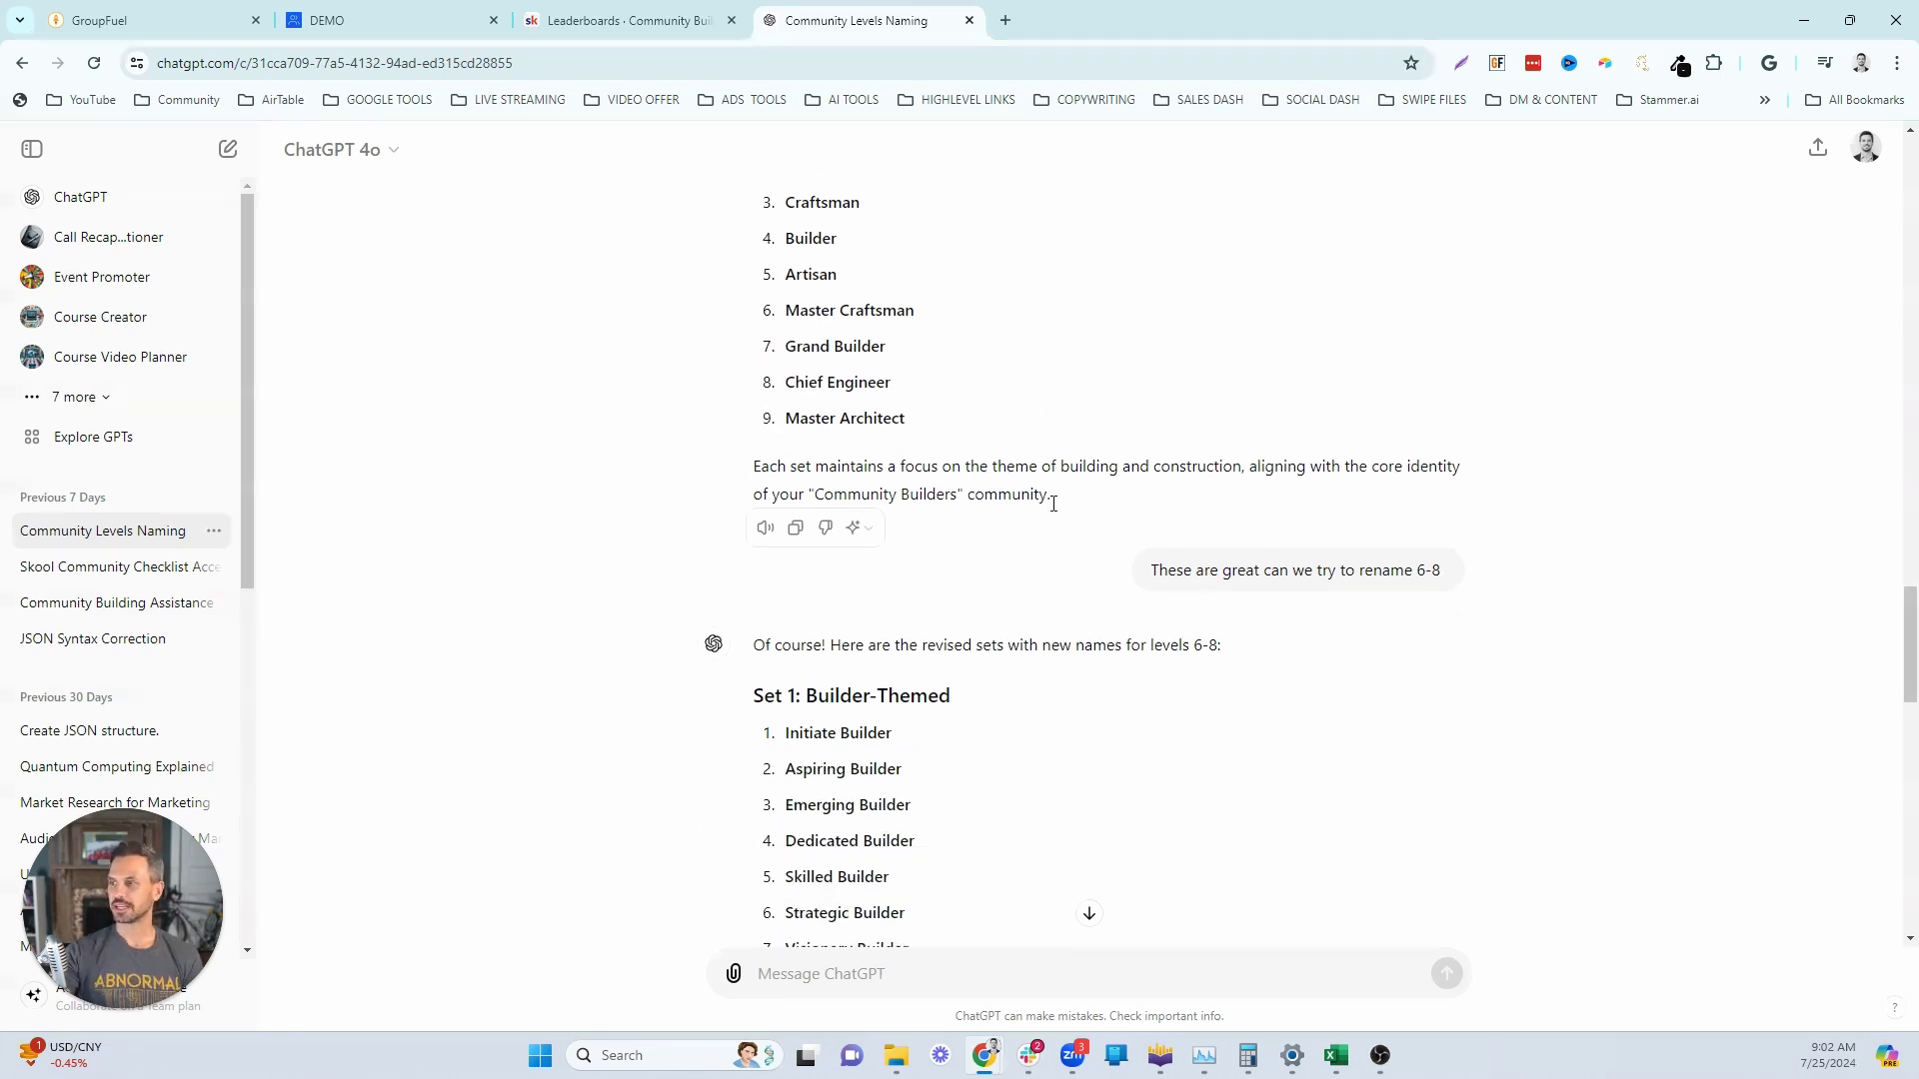
{"action": "scroll", "coordinate": [1142, 543], "scroll_direction": "down", "scroll_amount": 2}
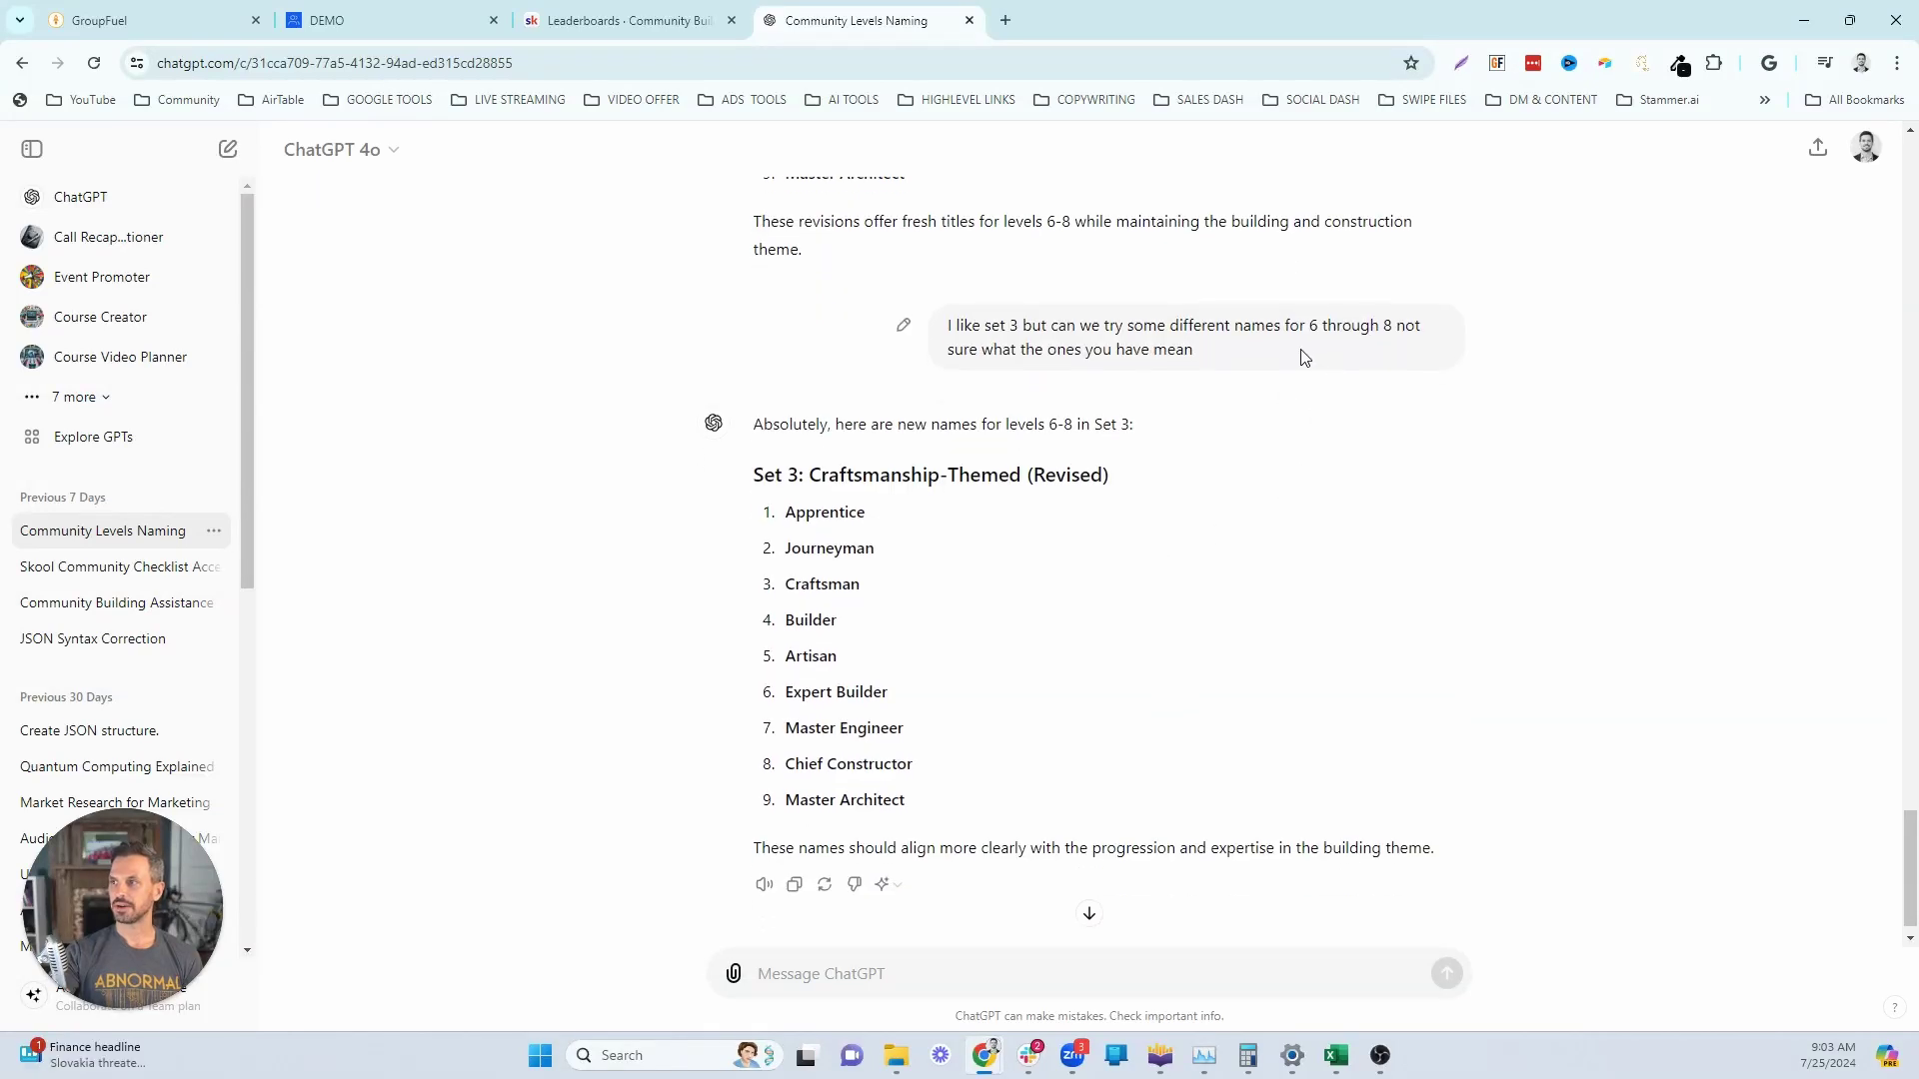
{"action": "scroll", "coordinate": [1299, 590], "scroll_direction": "down", "scroll_amount": 1}
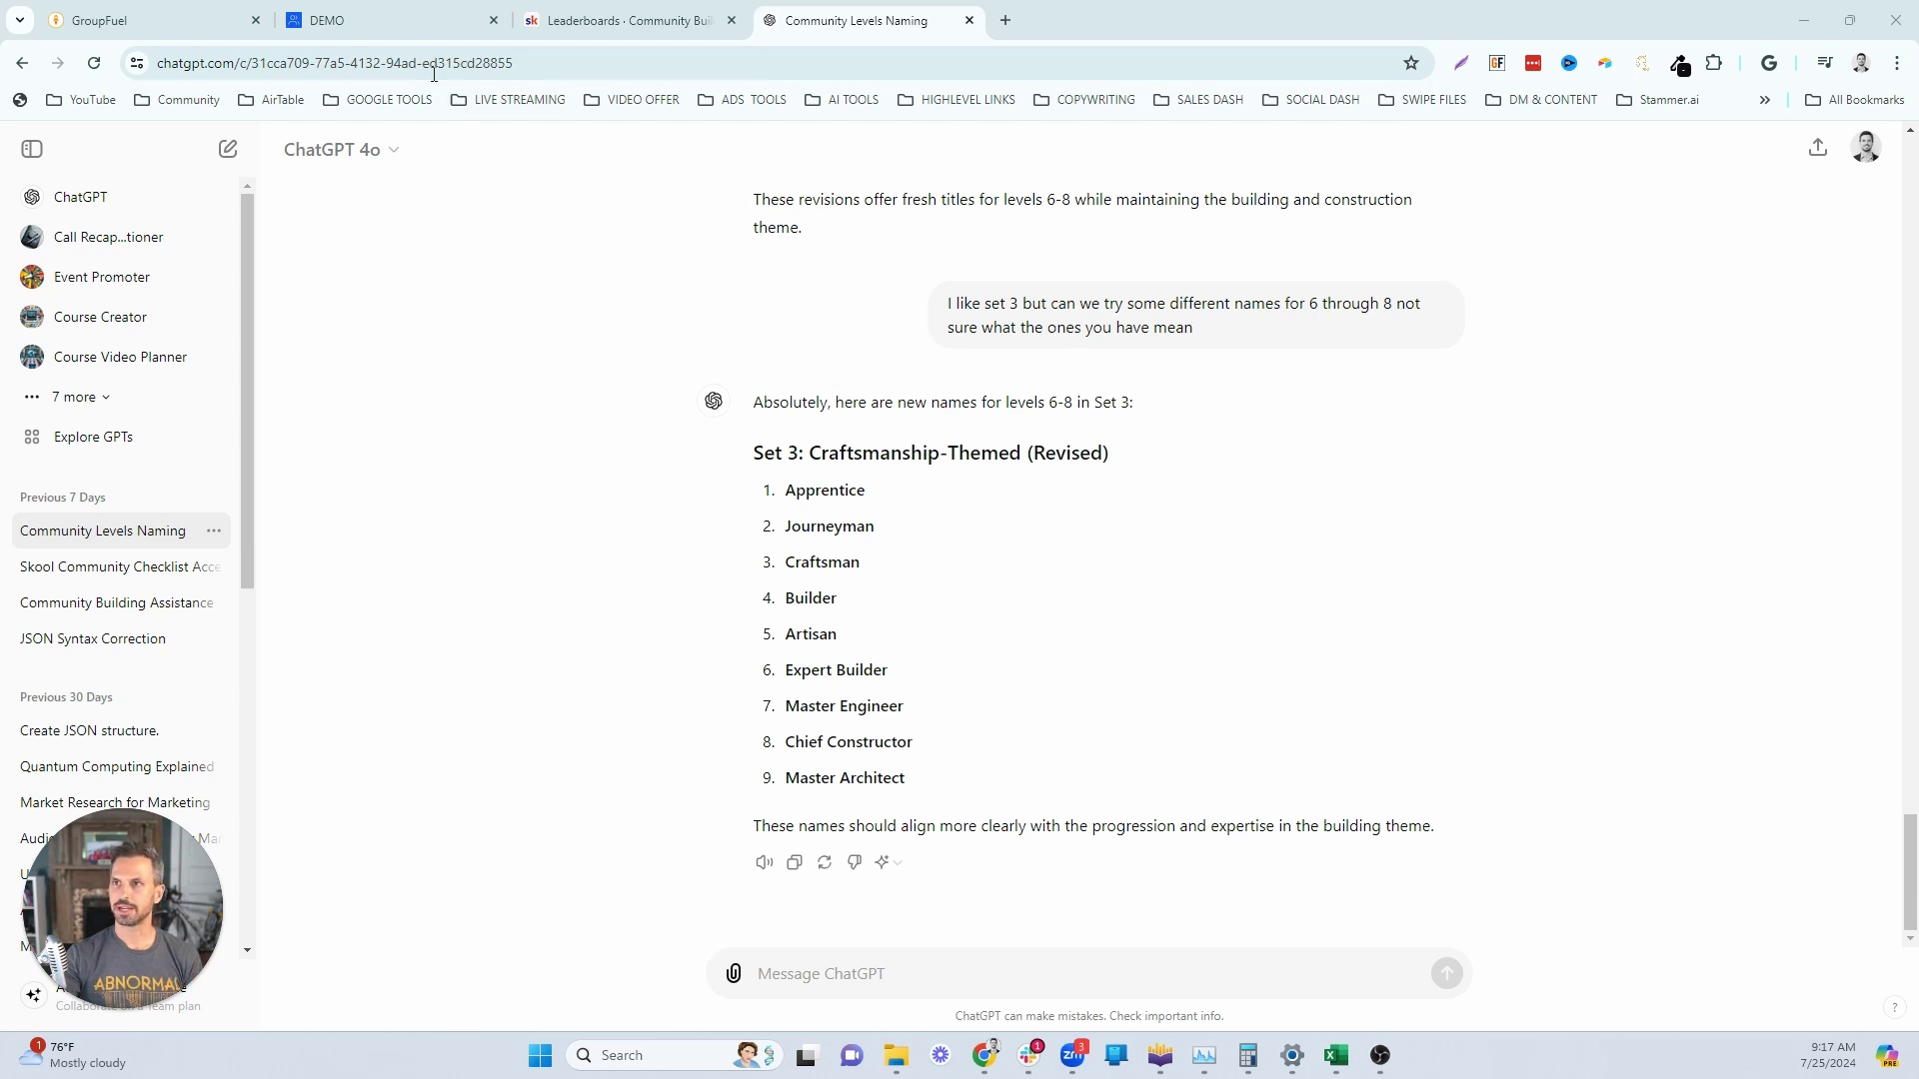
Back in the DEMO settings, name Level 1 'Apprentice'
{"action": "left_click", "coordinate": [399, 21]}
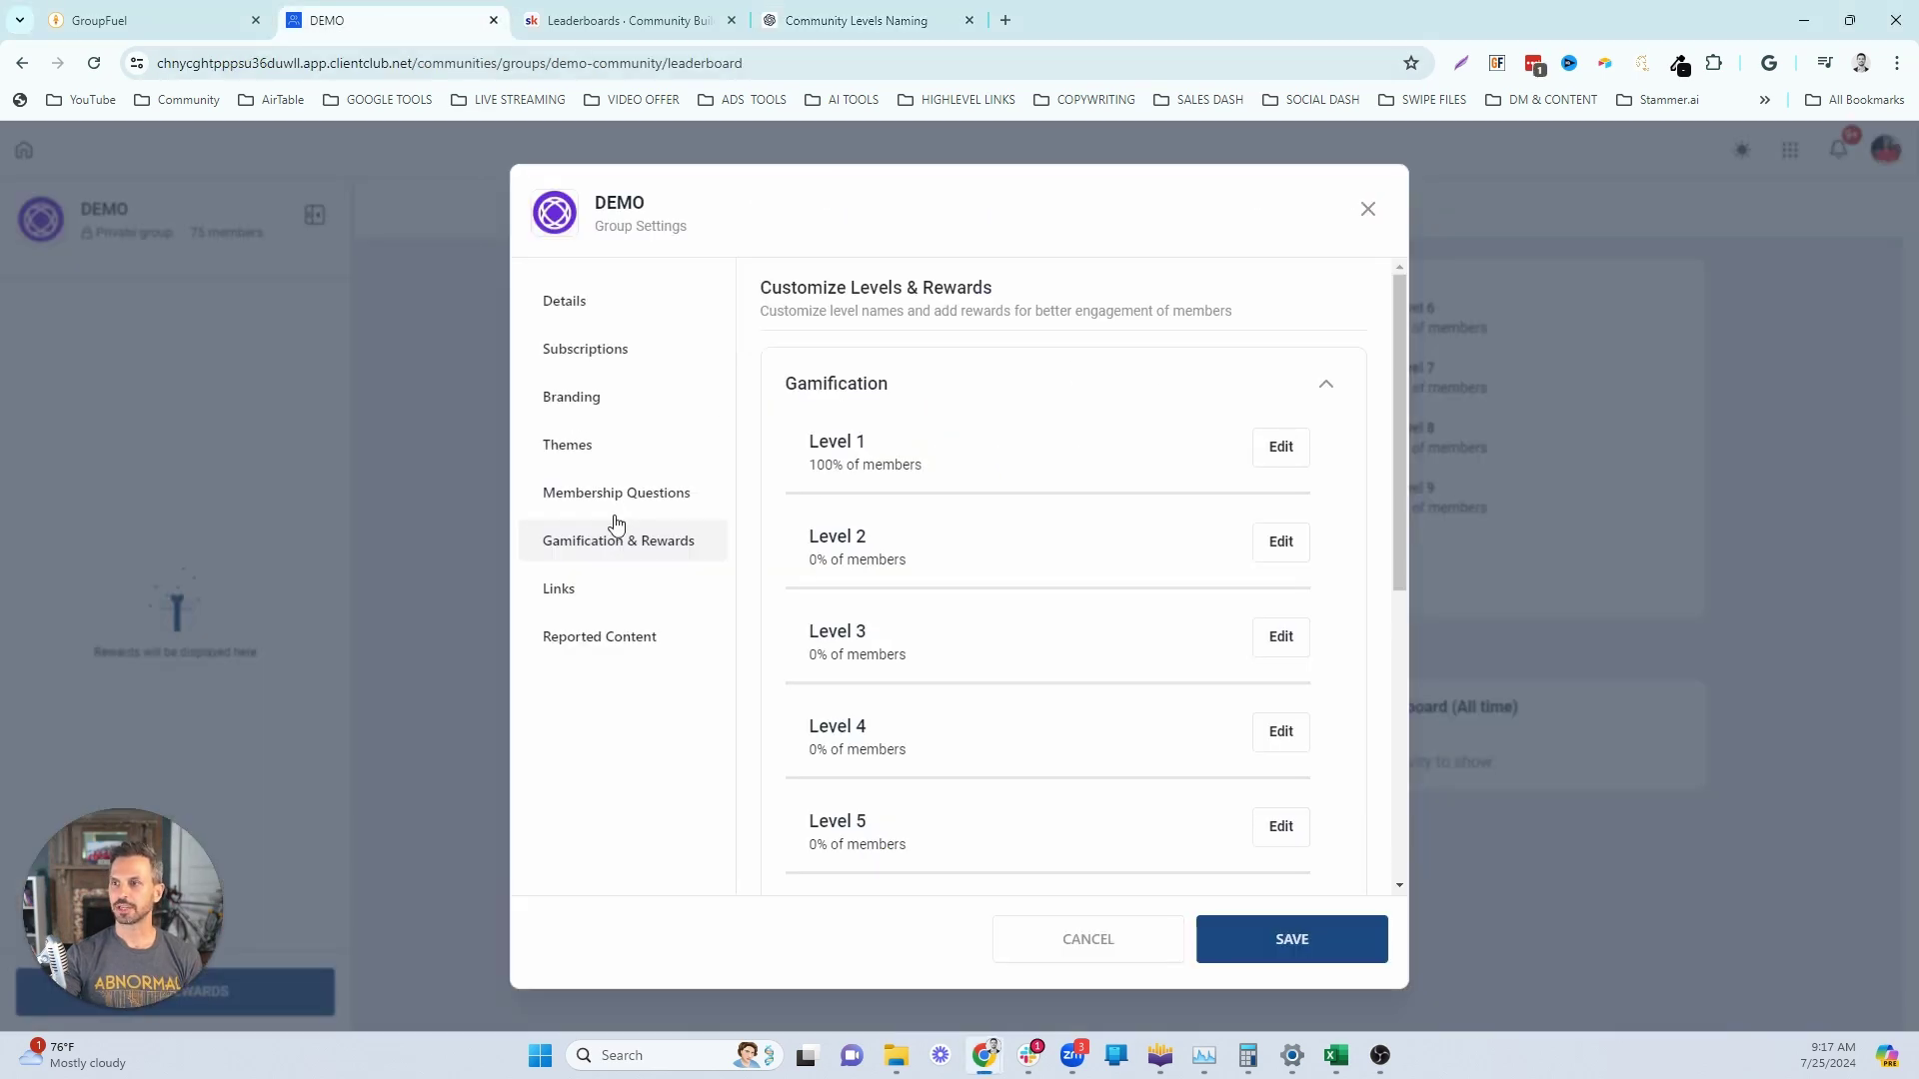
{"action": "left_click", "coordinate": [1325, 387]}
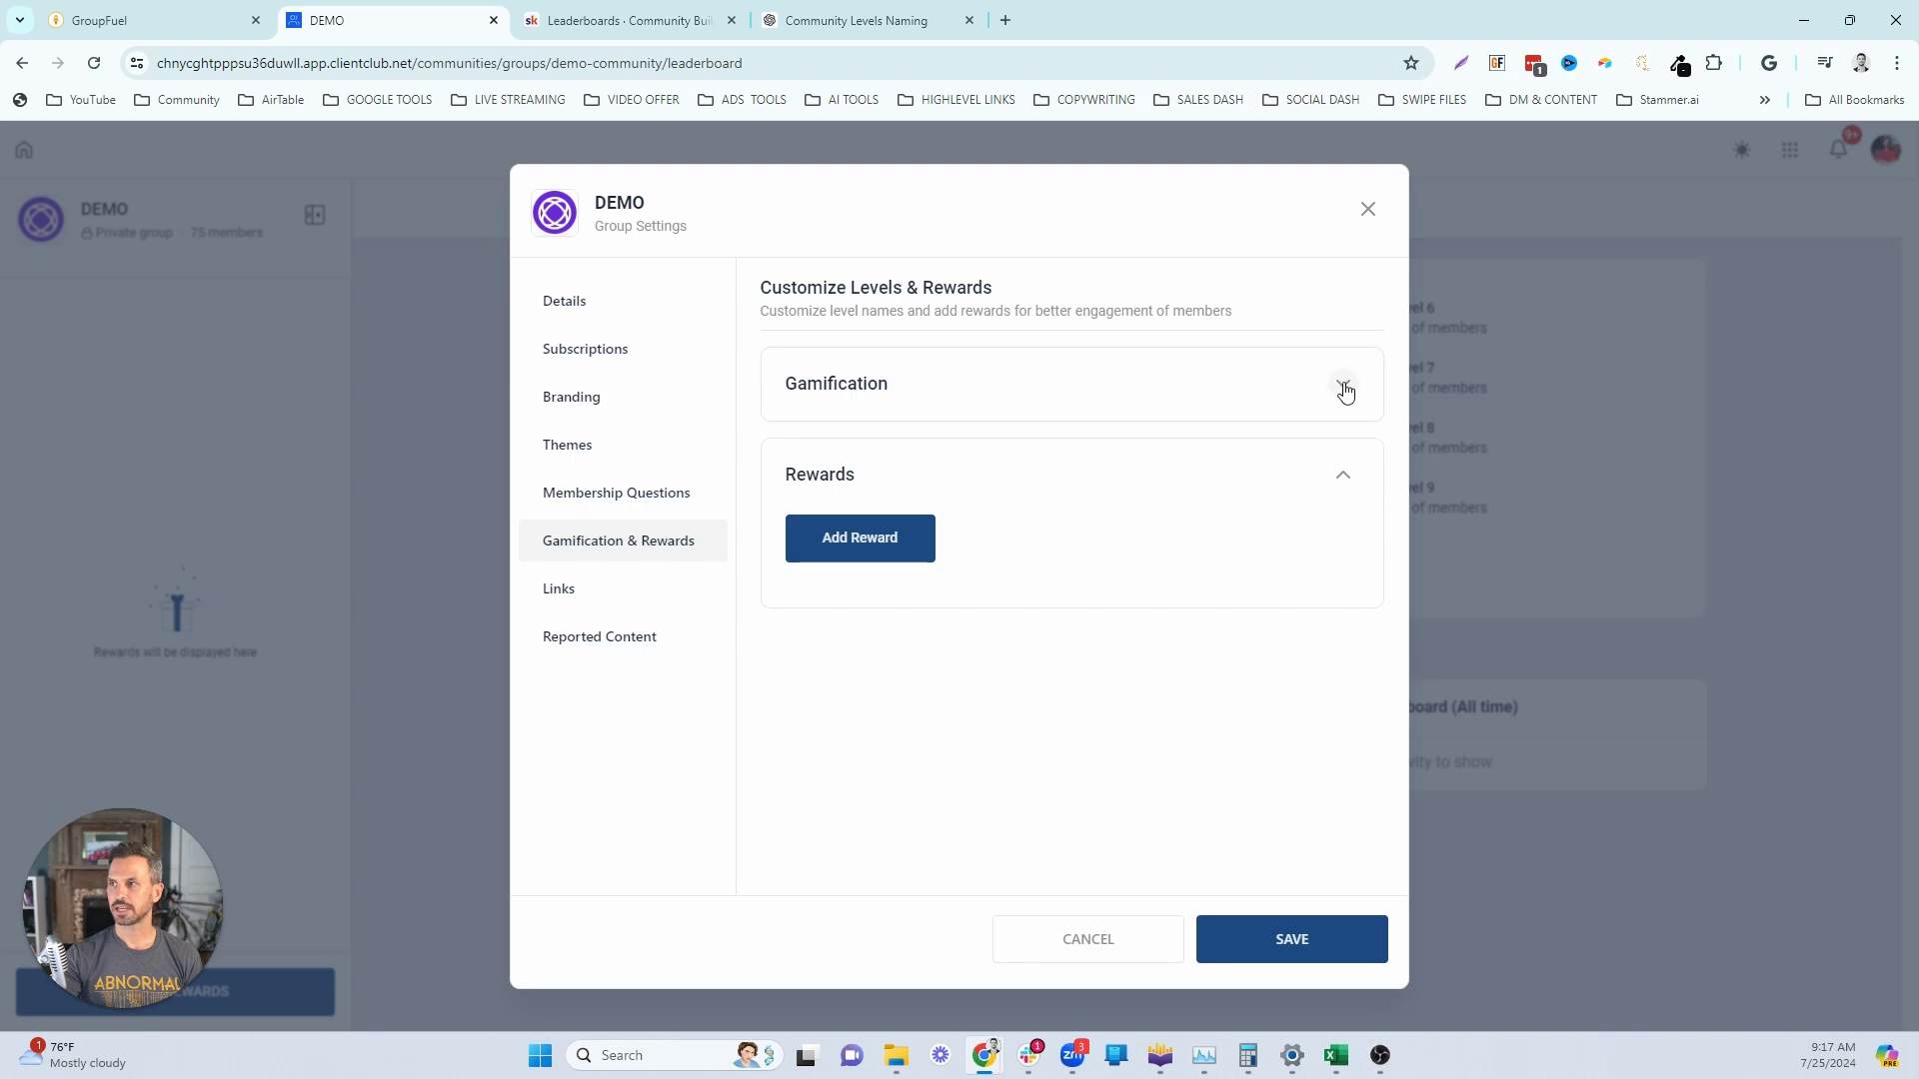
{"action": "left_click", "coordinate": [1325, 400]}
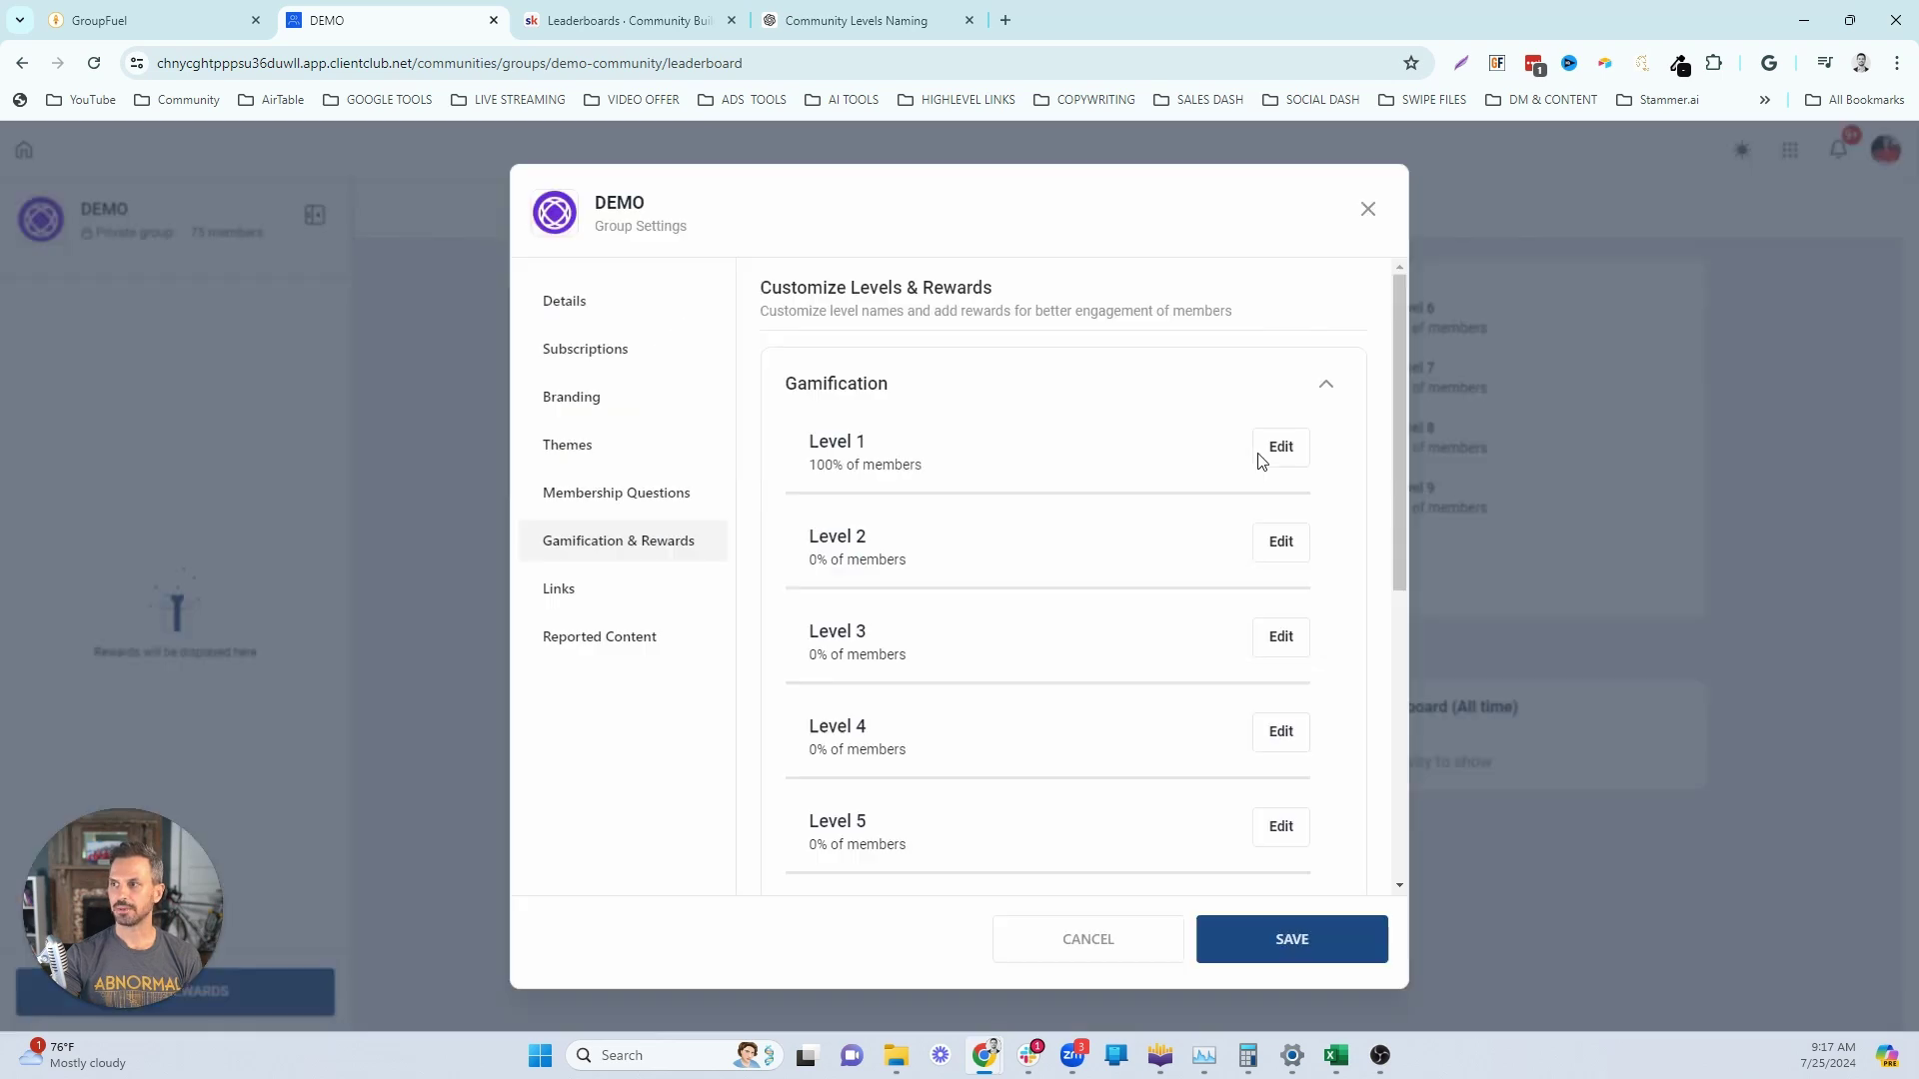
{"action": "left_click", "coordinate": [1282, 452]}
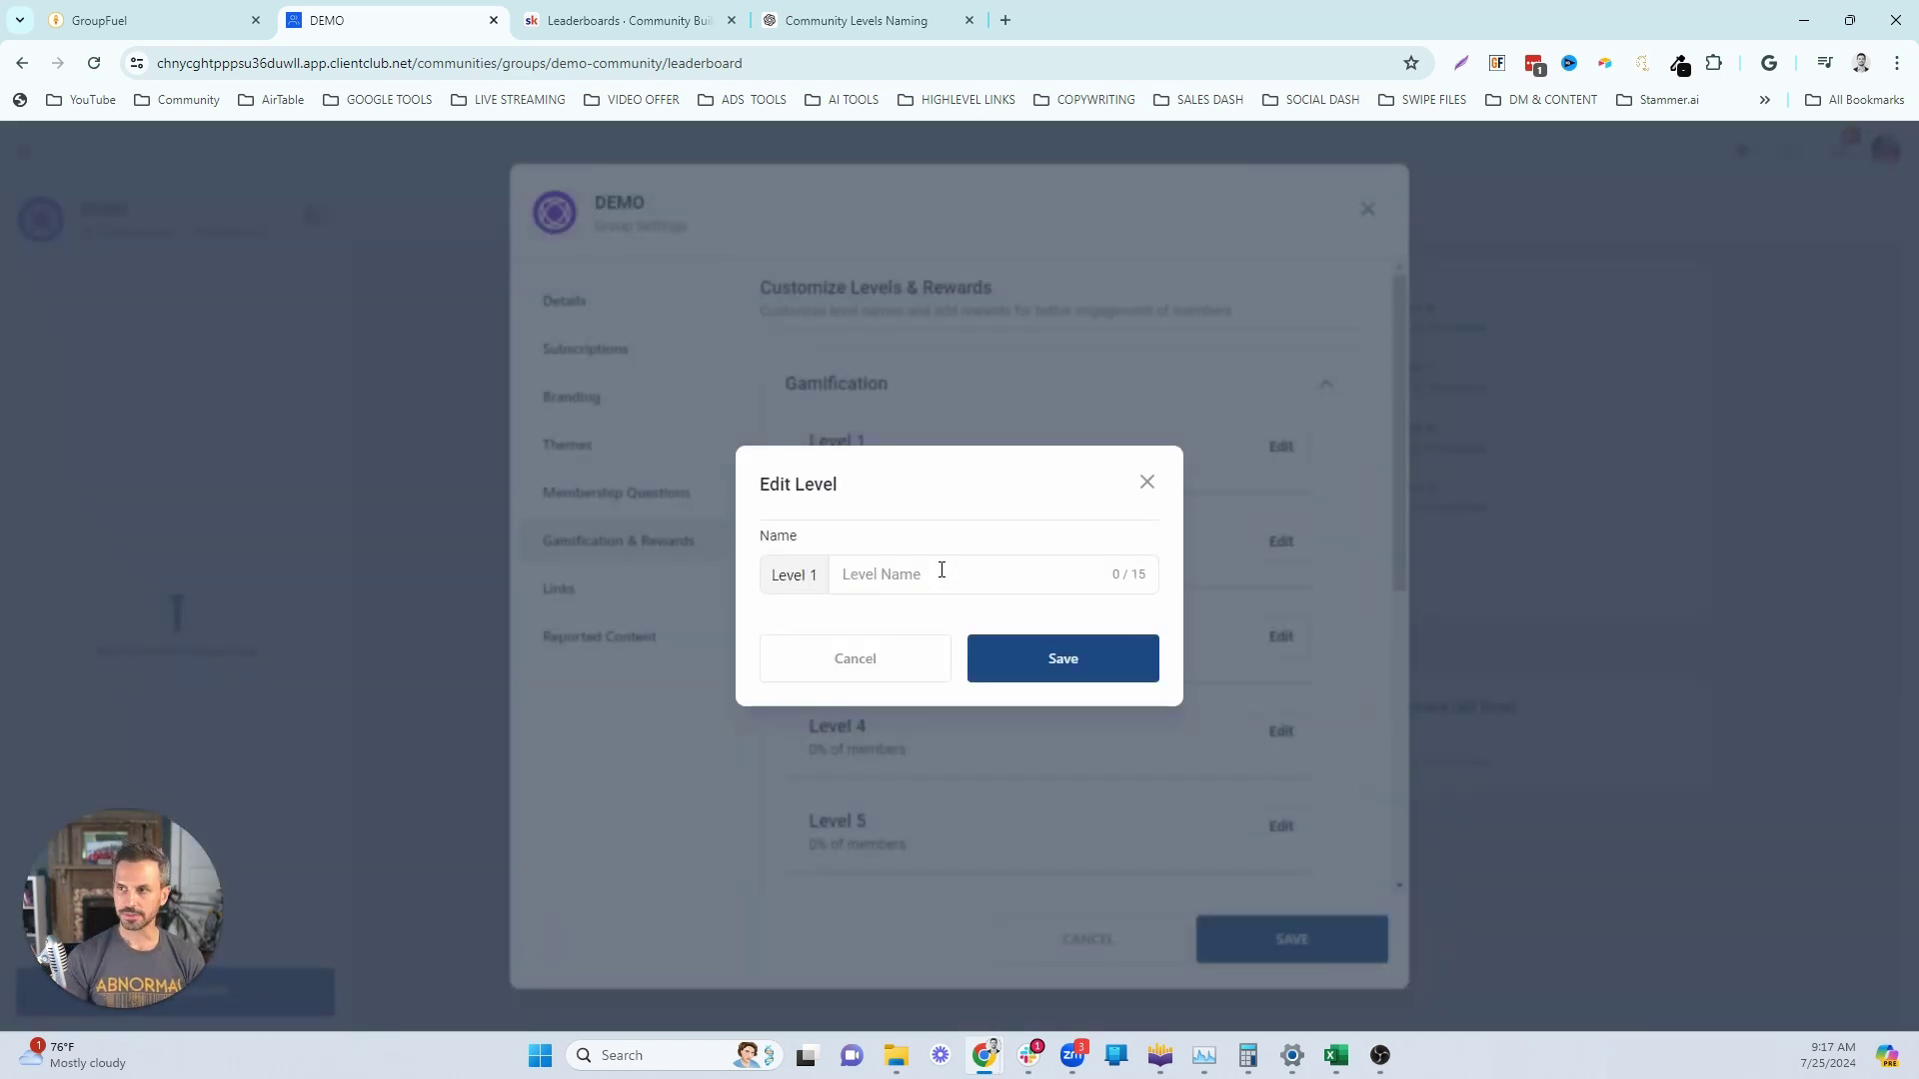
{"action": "type", "text": "Apprentice"}
{"action": "left_click", "coordinate": [1028, 662]}
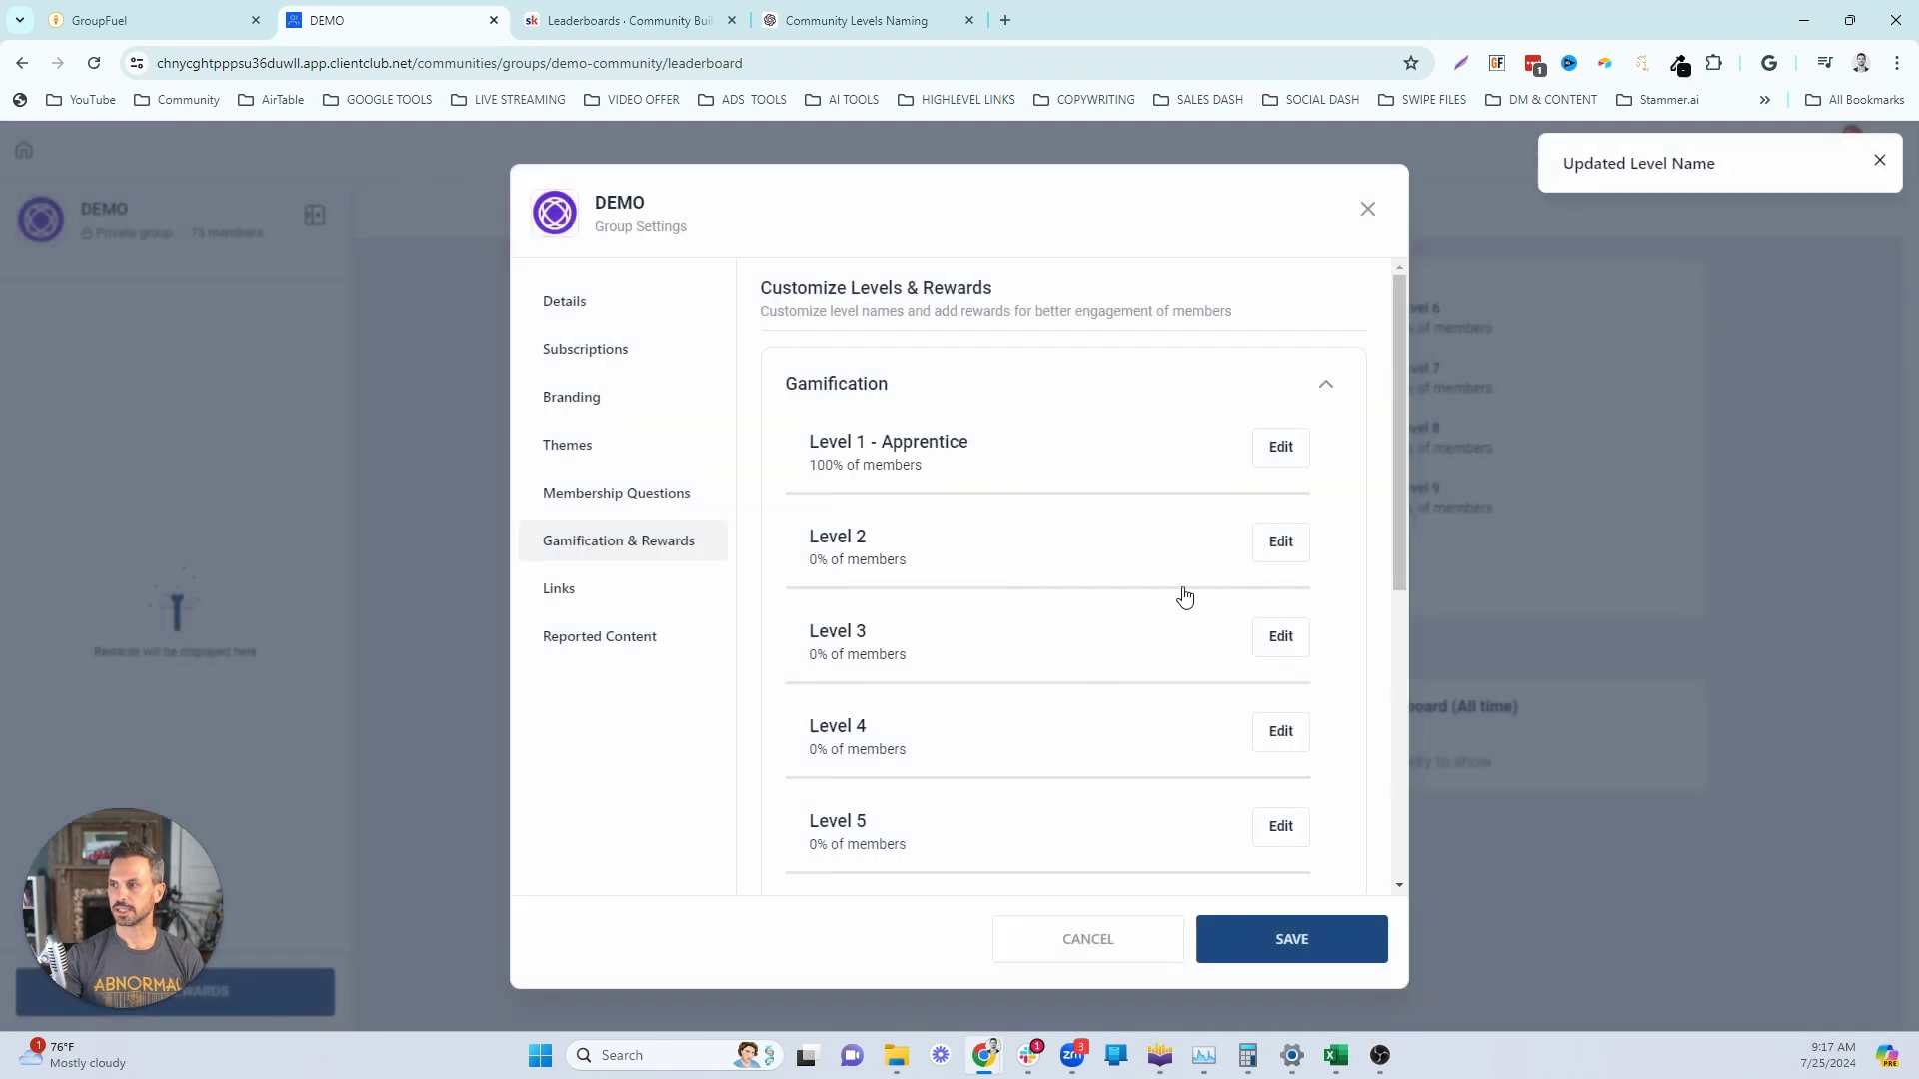
Name Level 2 'Journeyman' and Level 3 'Craftsman'
{"action": "left_click", "coordinate": [1282, 541]}
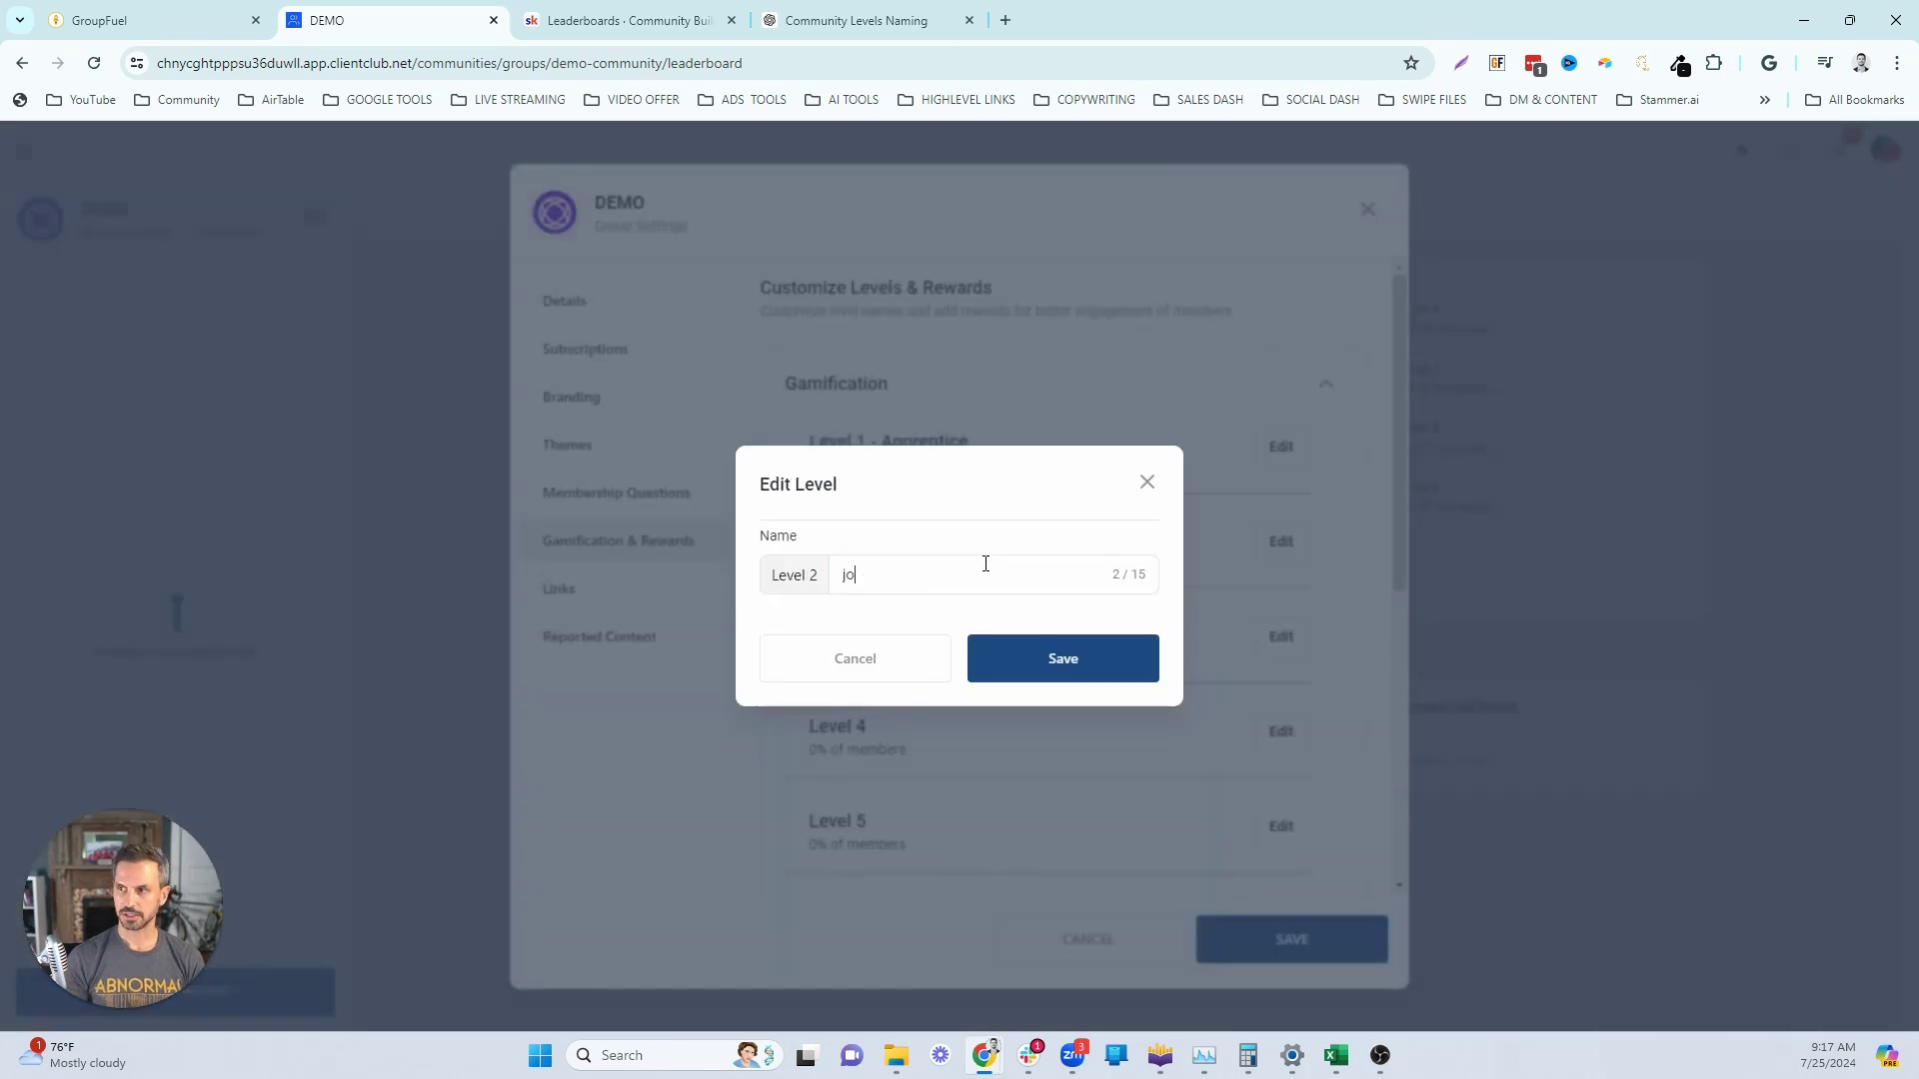
{"action": "type", "text": "rneyman"}
{"action": "left_click", "coordinate": [1059, 692]}
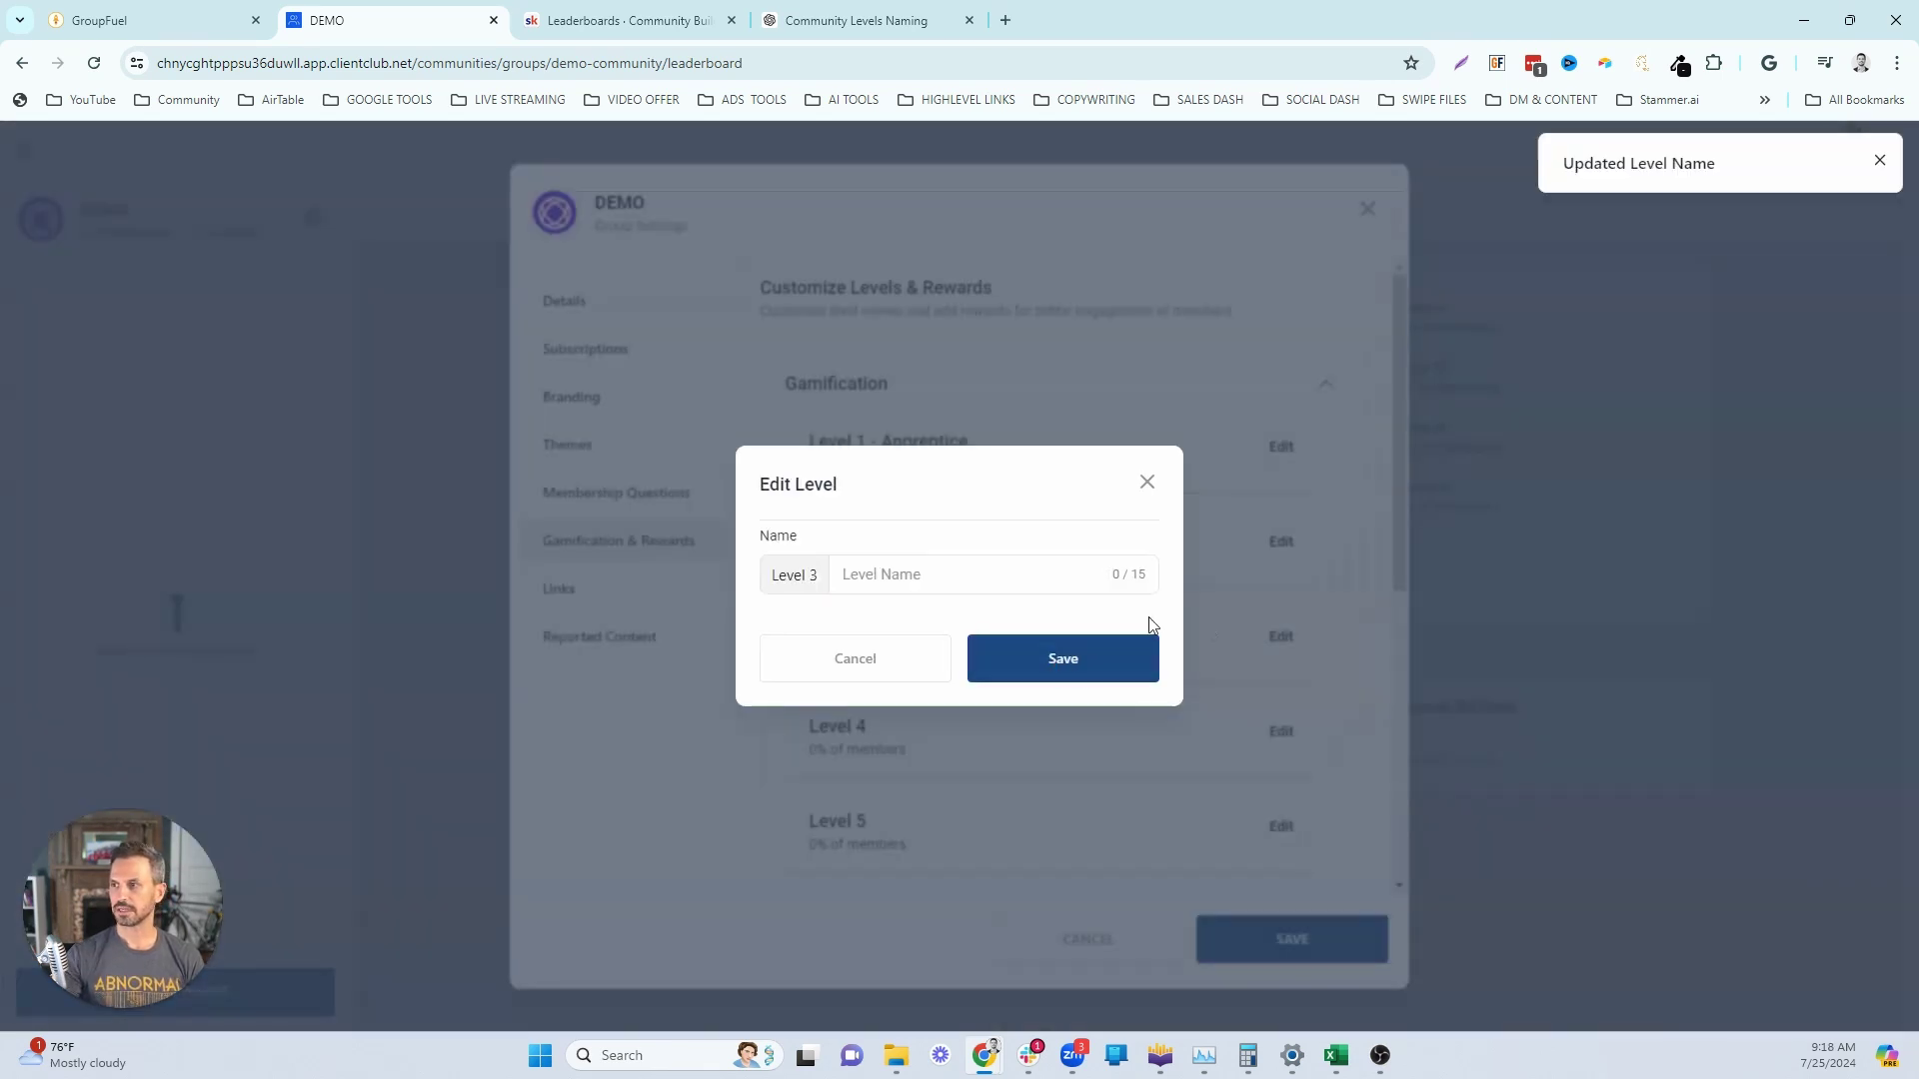
{"action": "left_click", "coordinate": [951, 566]}
{"action": "type", "text": "Craftsman"}
{"action": "key", "text": "Return"}
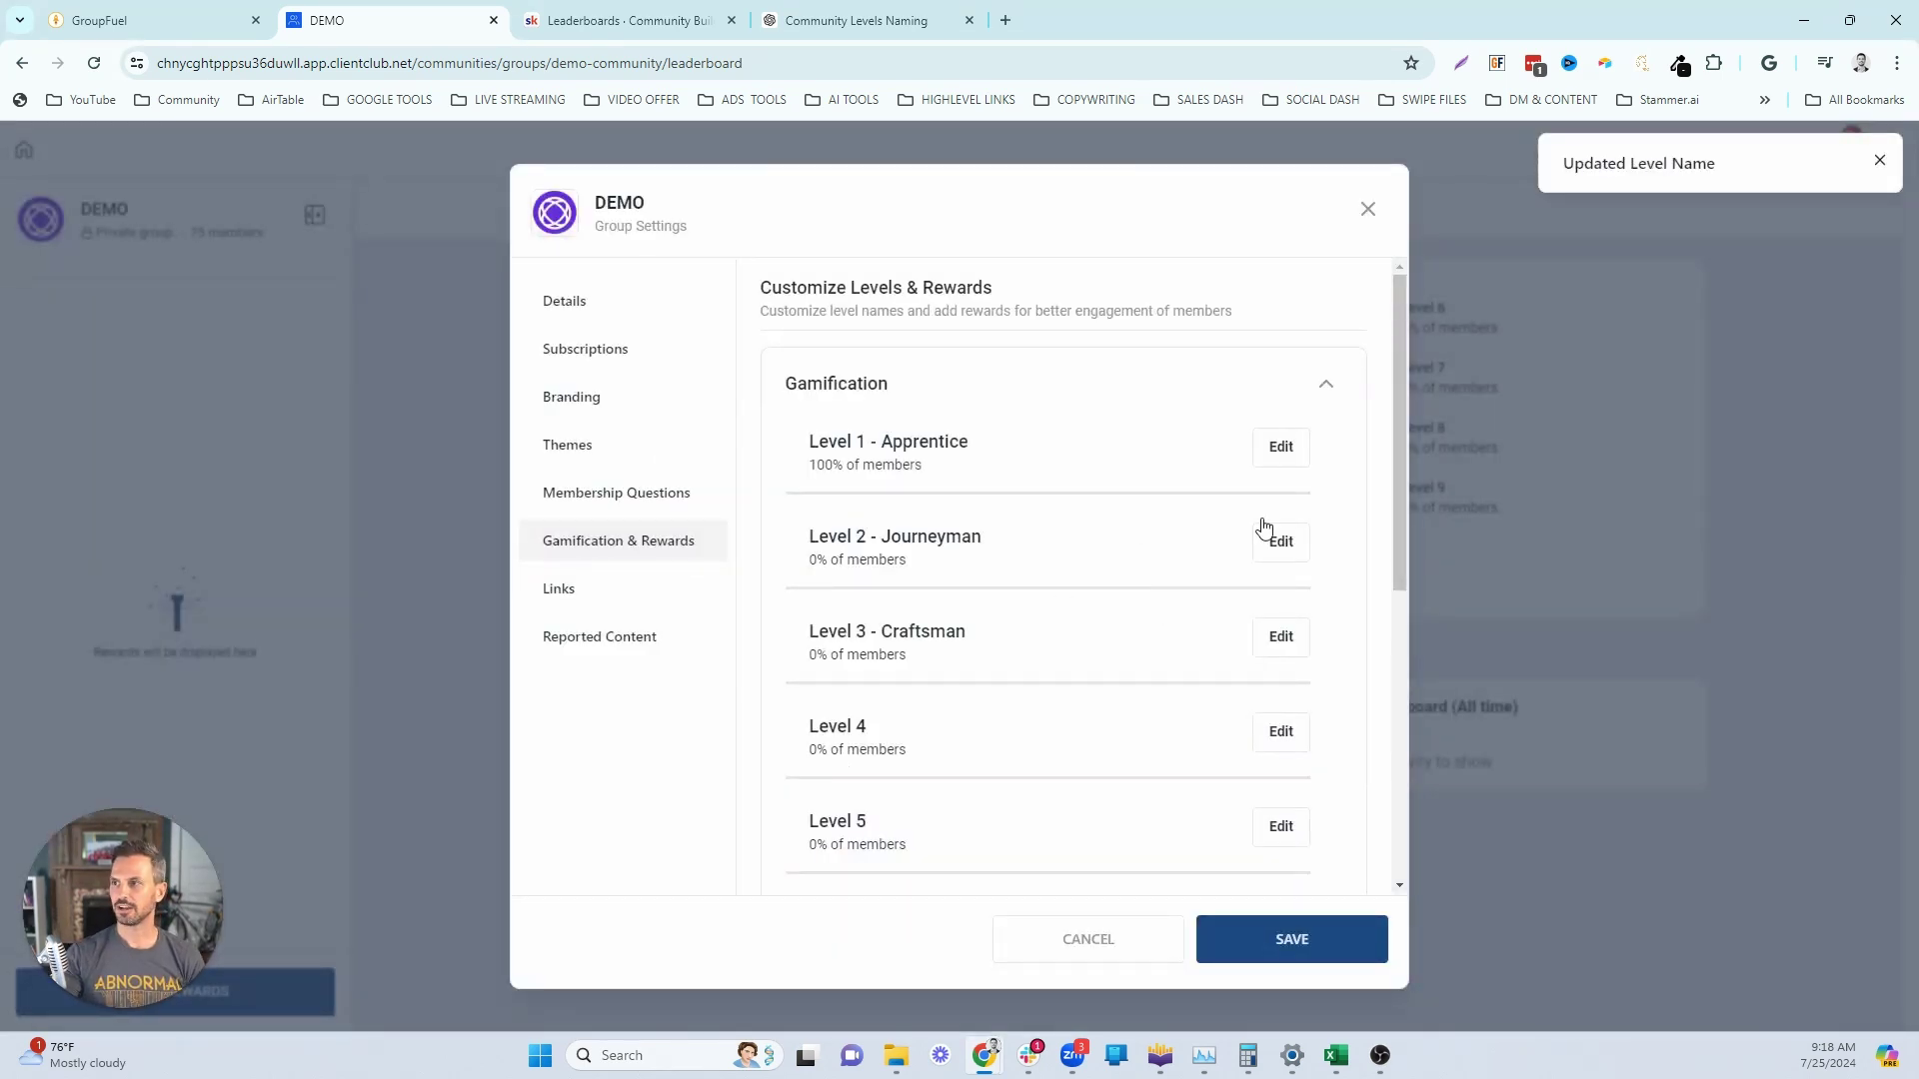
Collapse the DEMO gamification level list
{"action": "left_click", "coordinate": [1327, 388]}
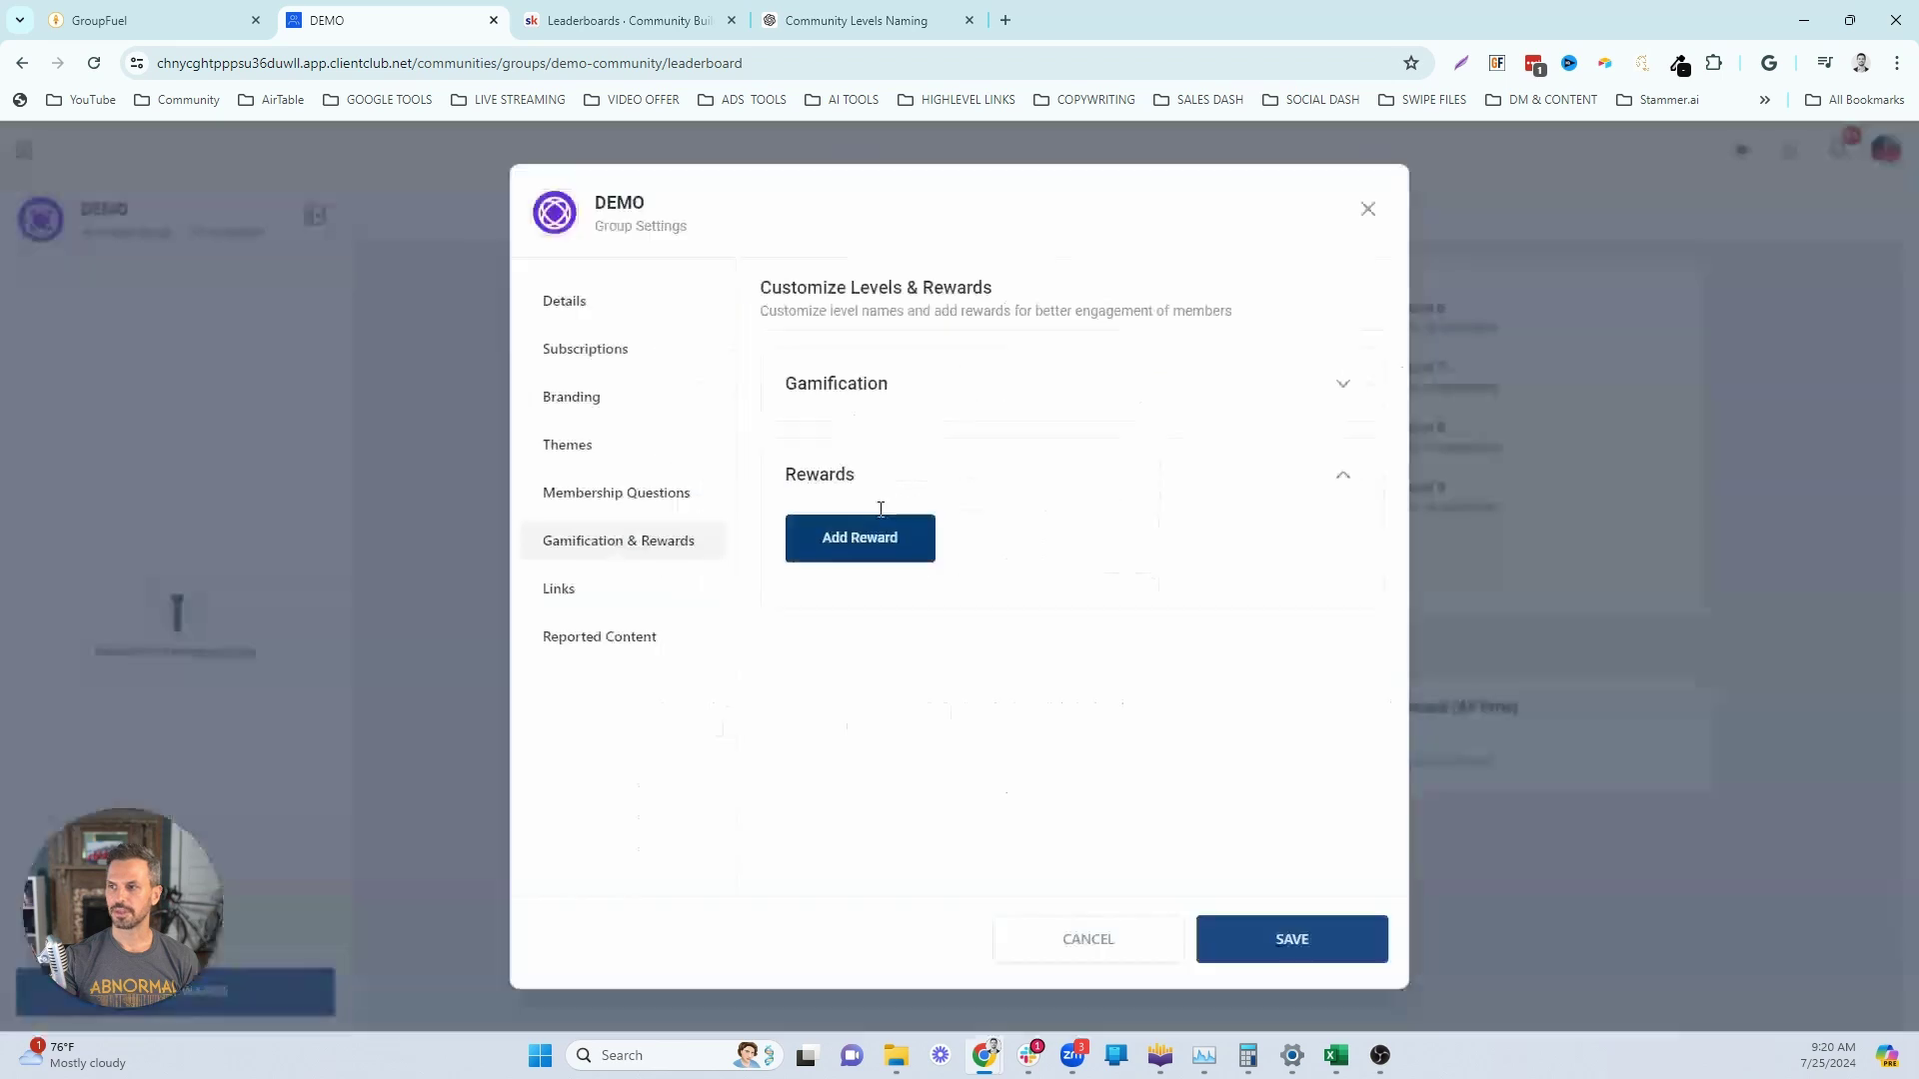
Save the 'Group Coaching Calls' reward with its Level 2 weekly coaching sessions description
{"action": "left_click", "coordinate": [862, 540]}
{"action": "type", "text": "Group Coach"}
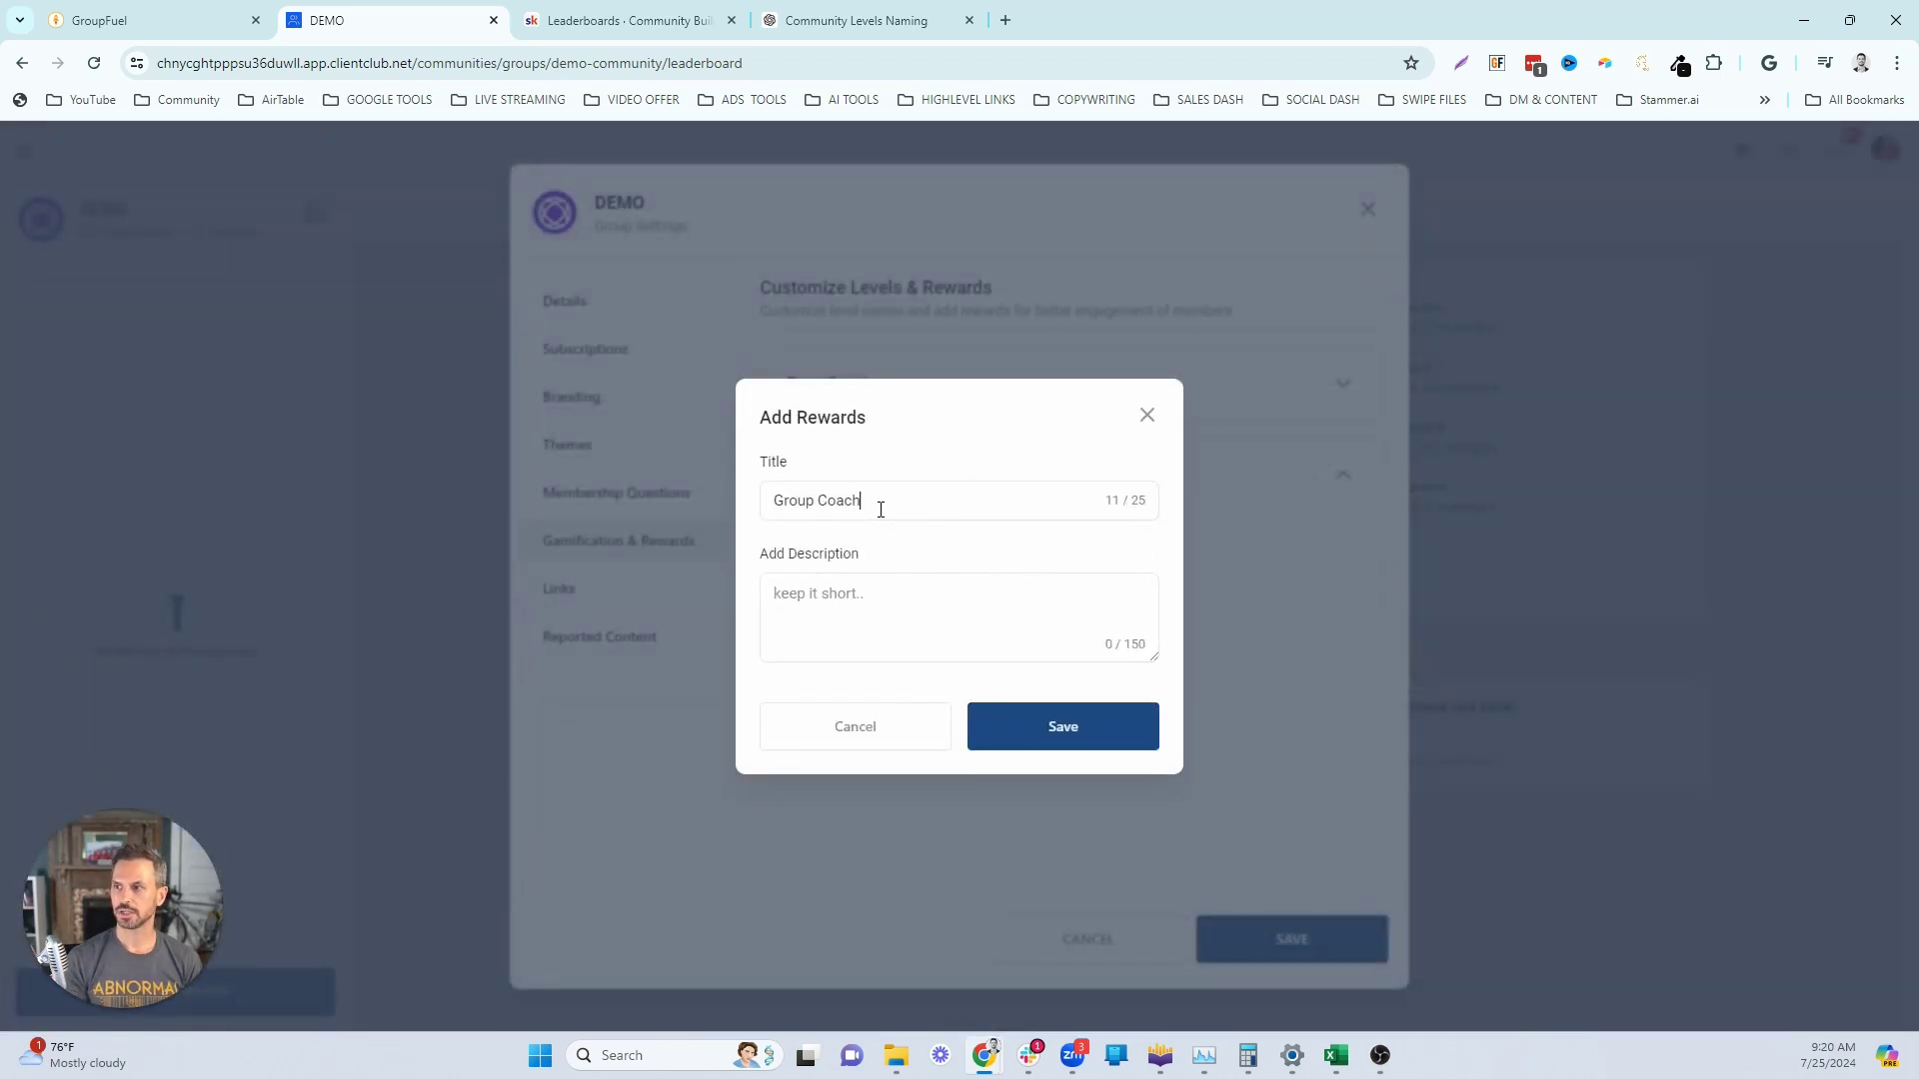
{"action": "type", "text": "ing Calls"}
{"action": "left_click", "coordinate": [802, 594]}
{"action": "type", "text": "Level 2 -"}
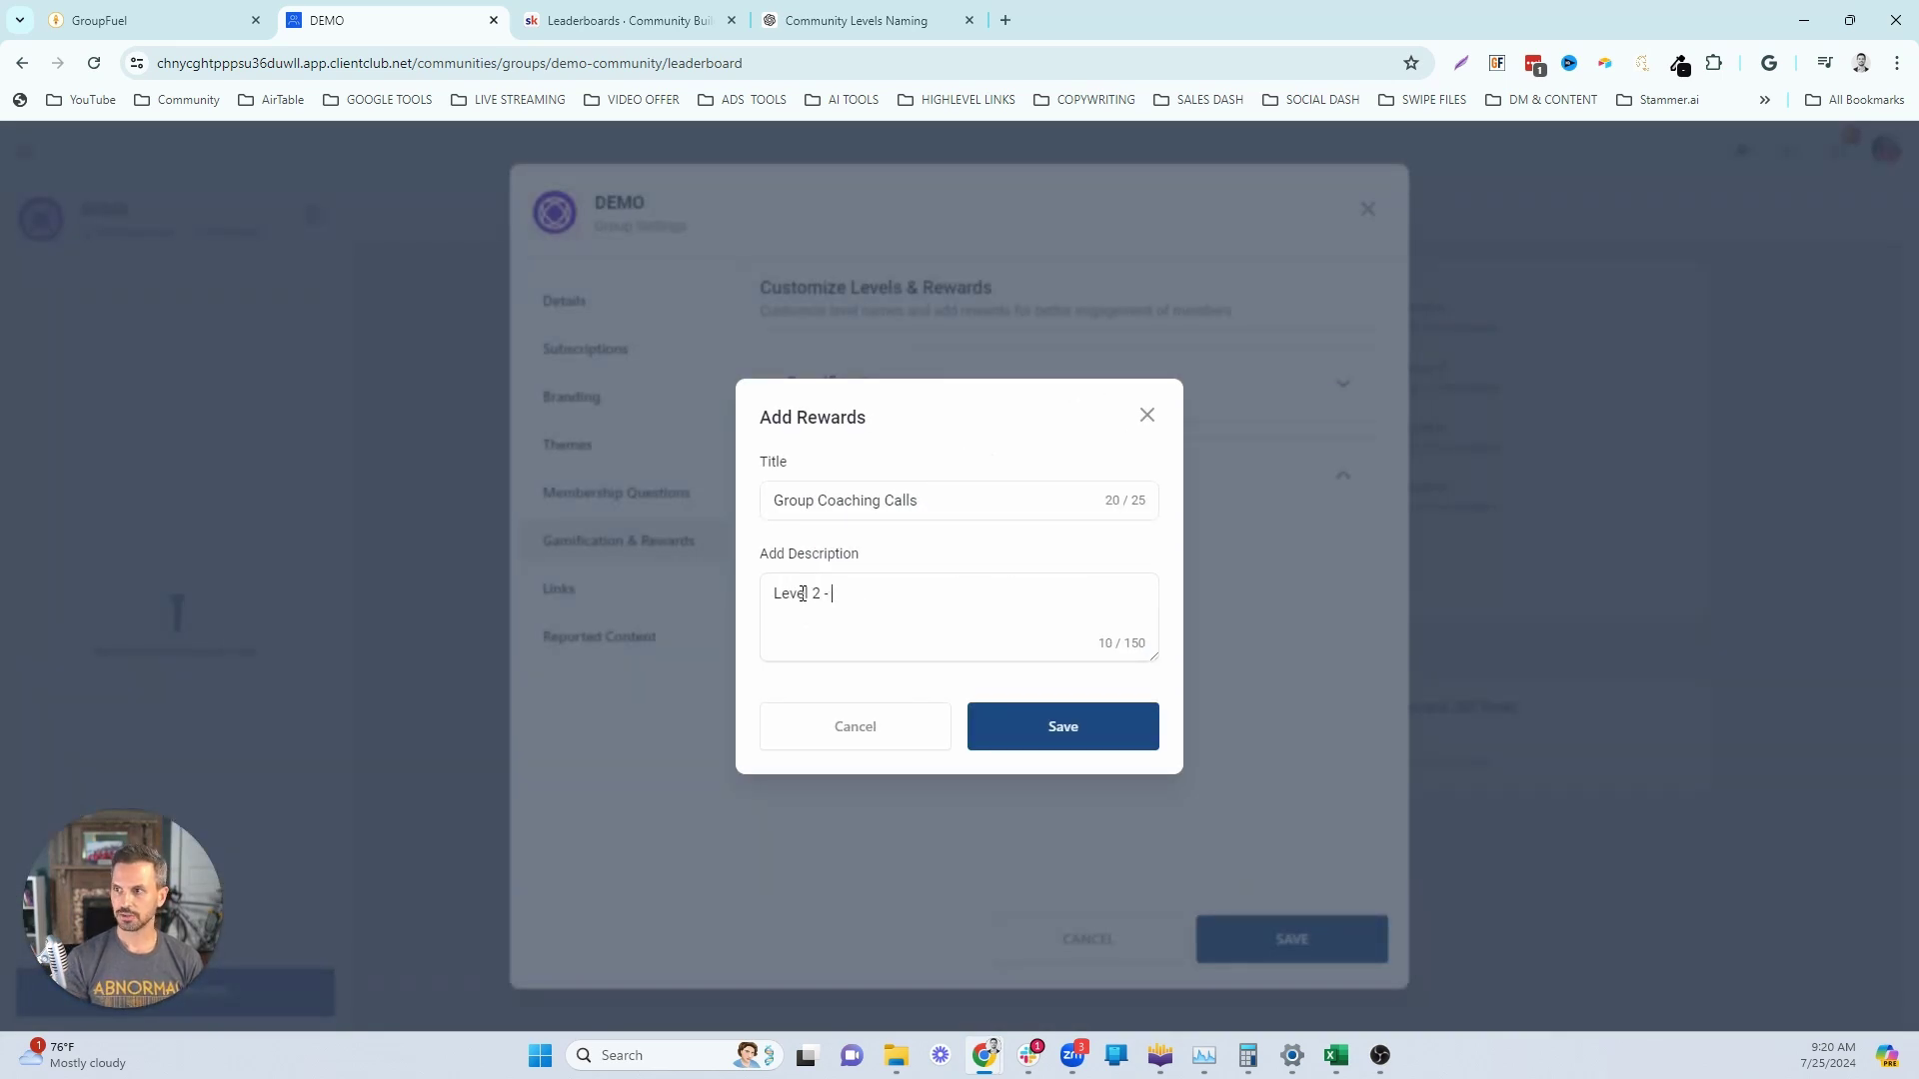
{"action": "type", "text": " Gain access "}
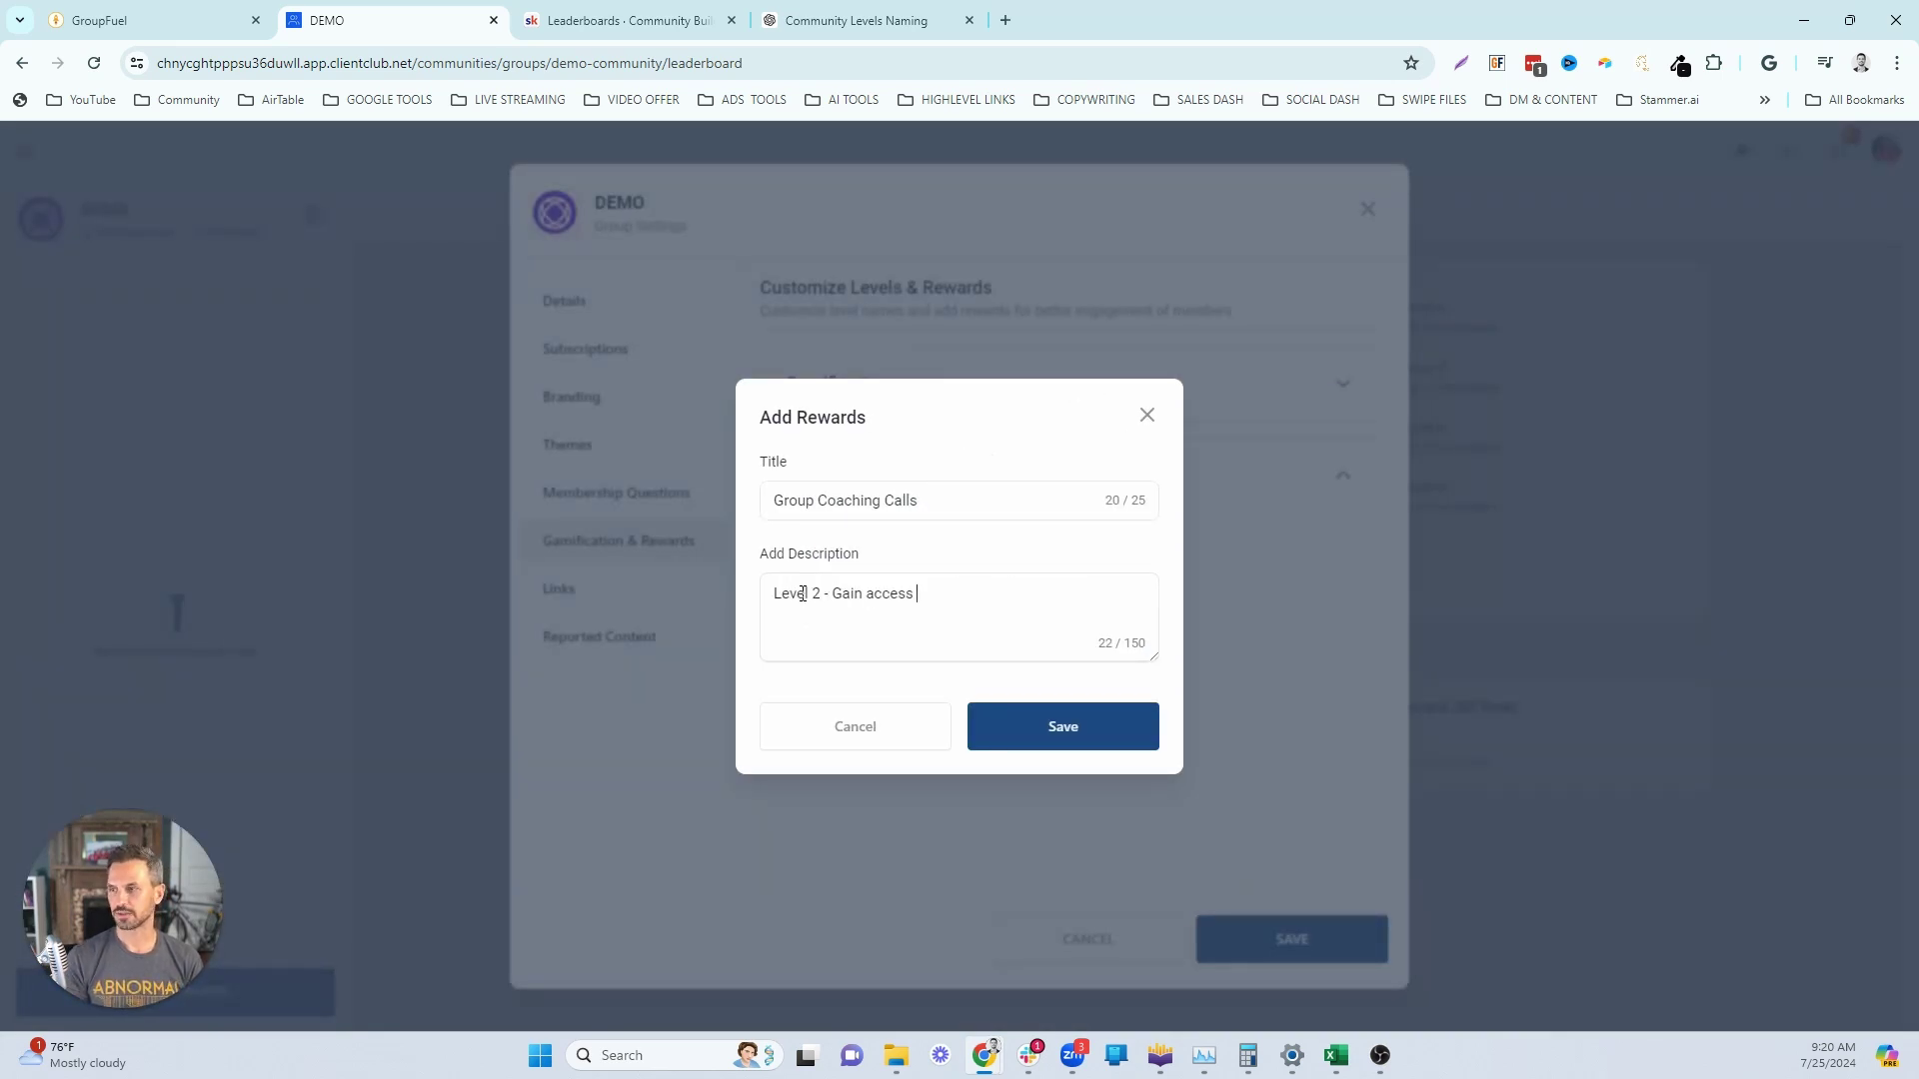
{"action": "type", "text": "to our"}
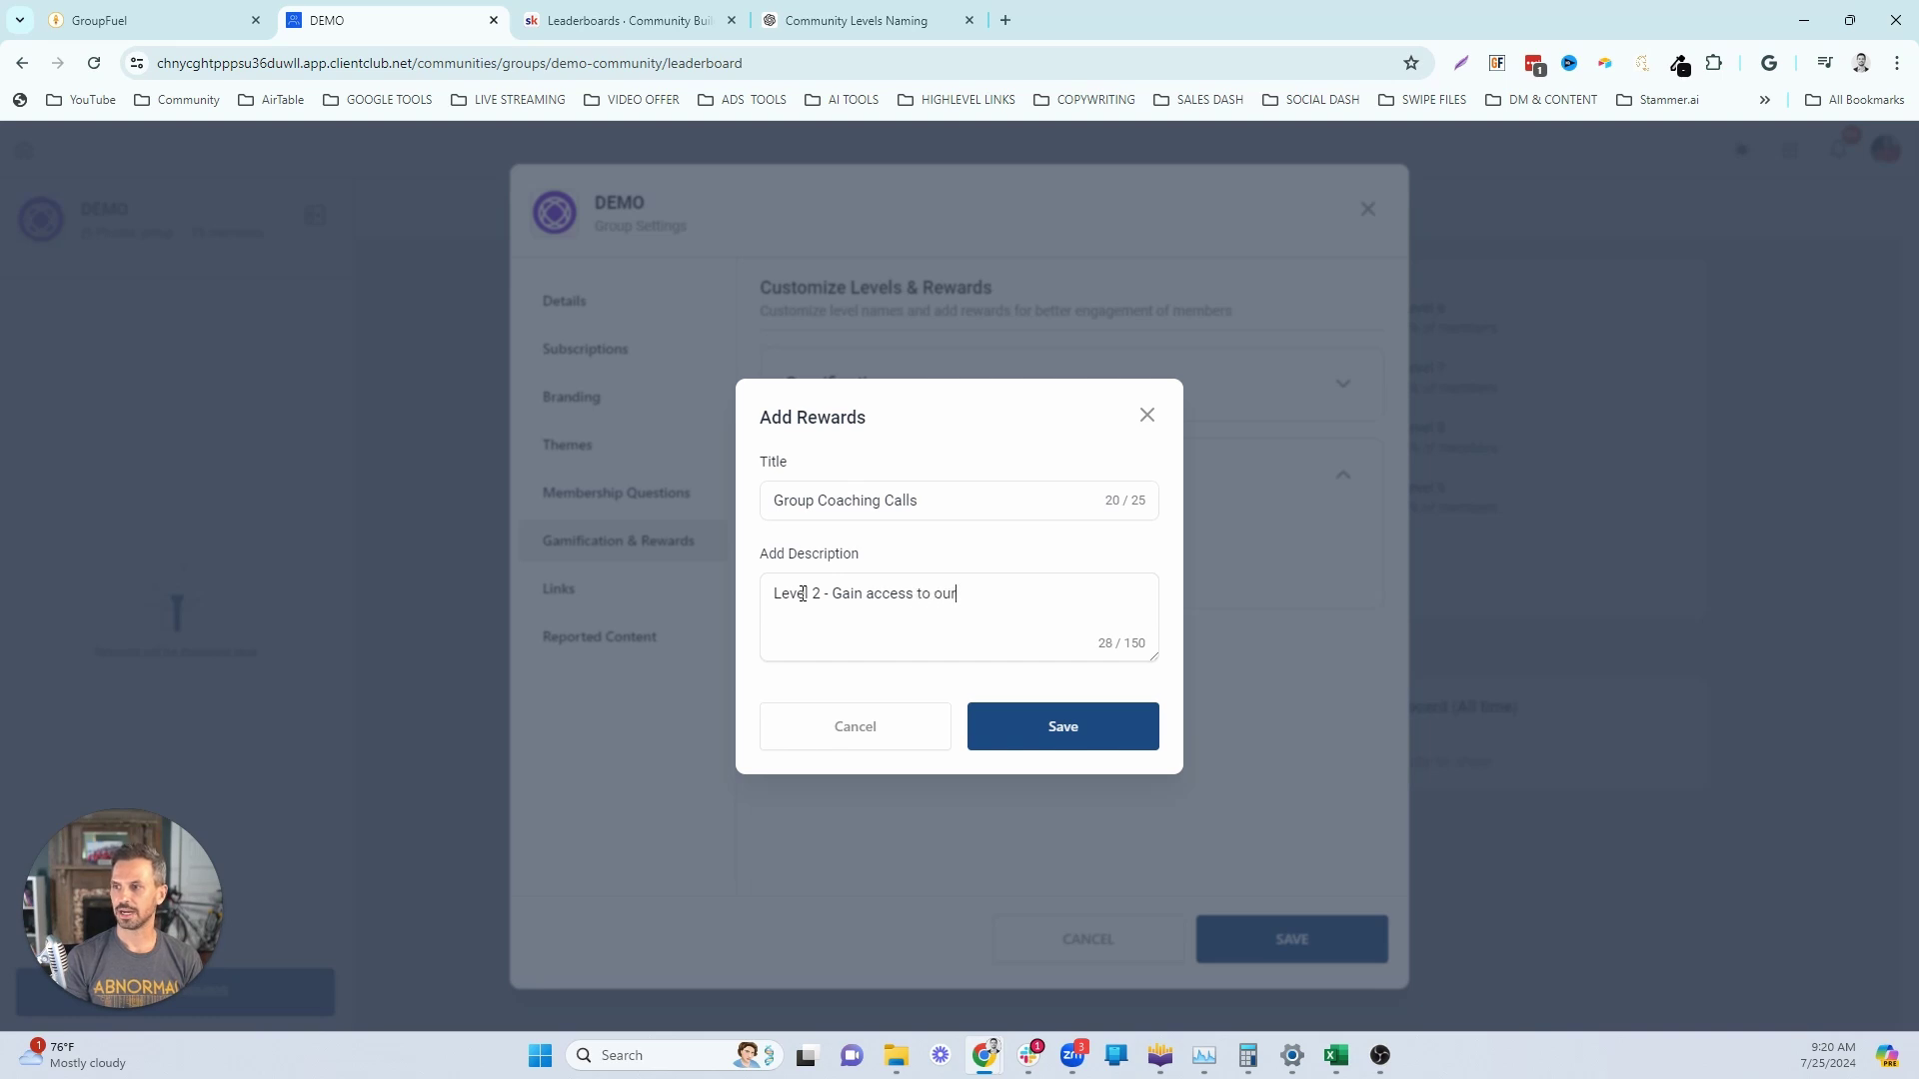
{"action": "type", "text": " exclusive weekly coaching sessions where you'll get person"}
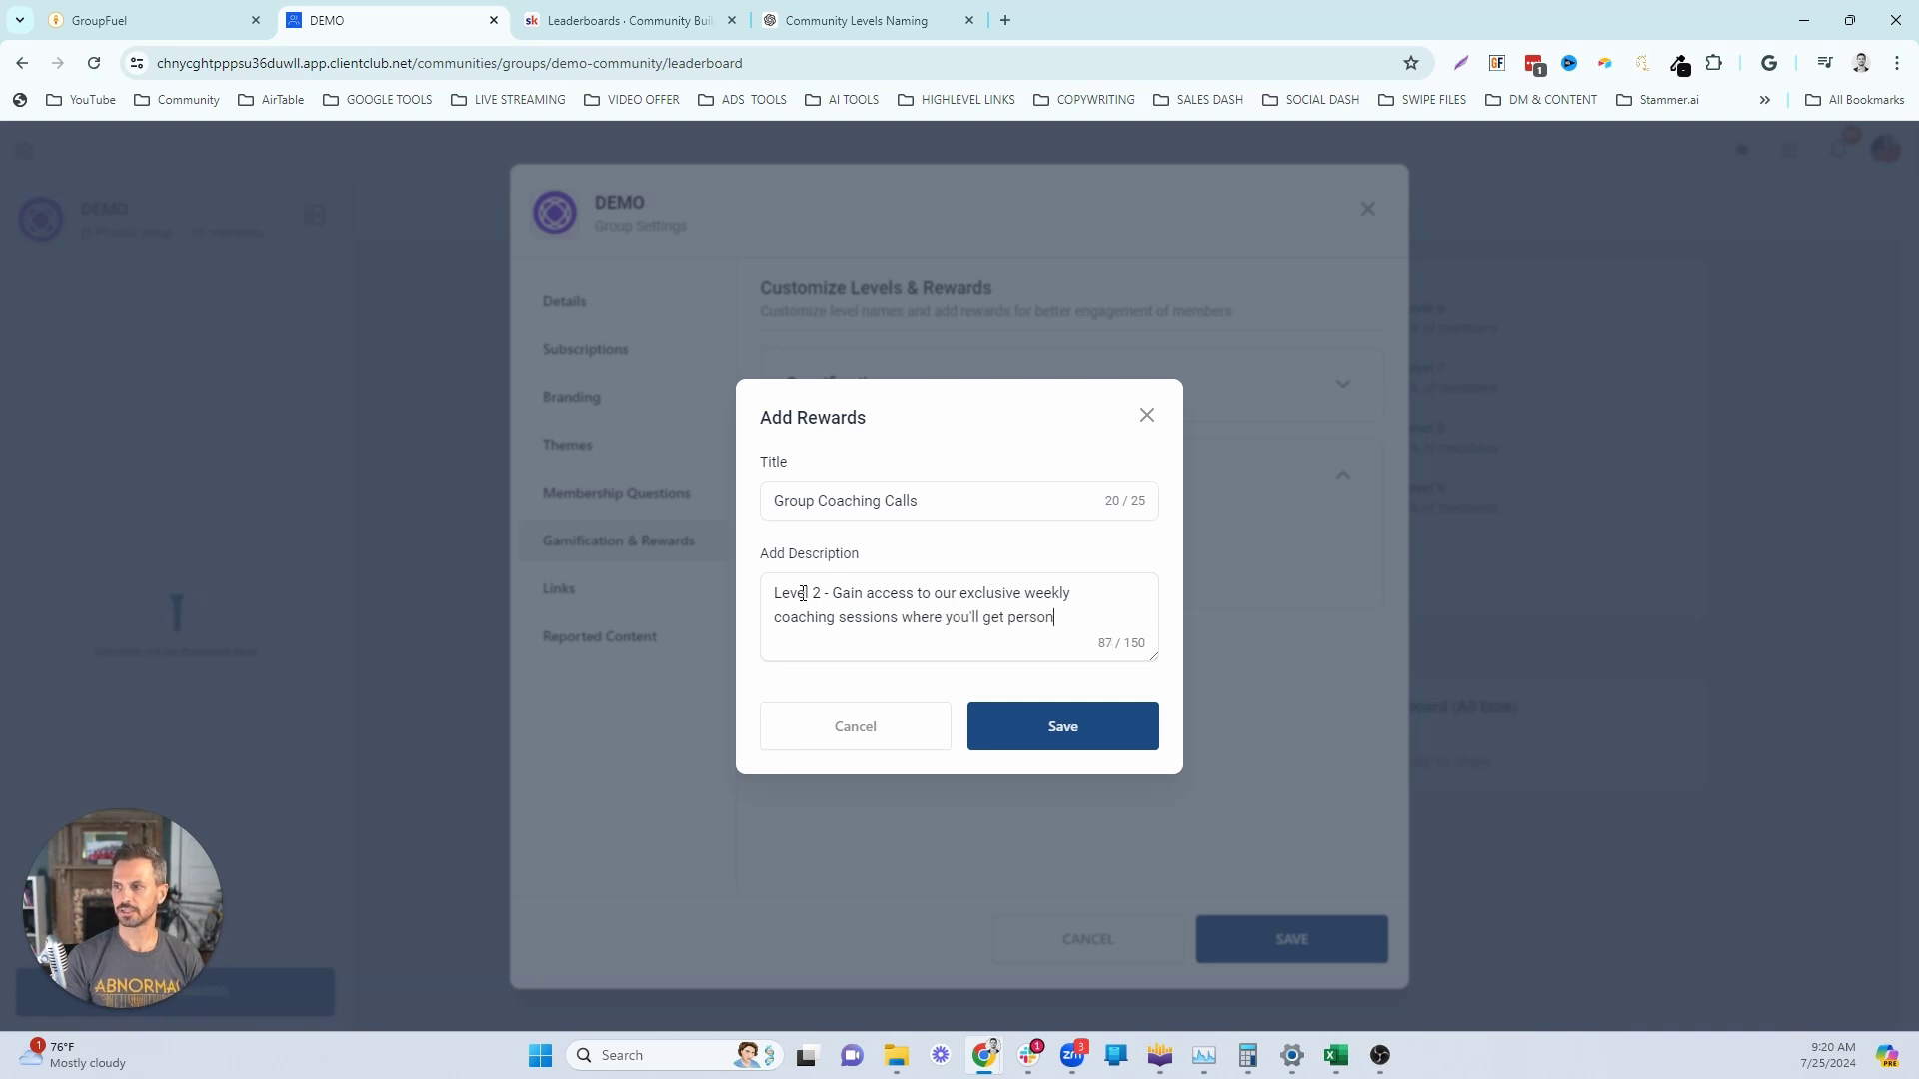
{"action": "type", "text": "alized help on x."}
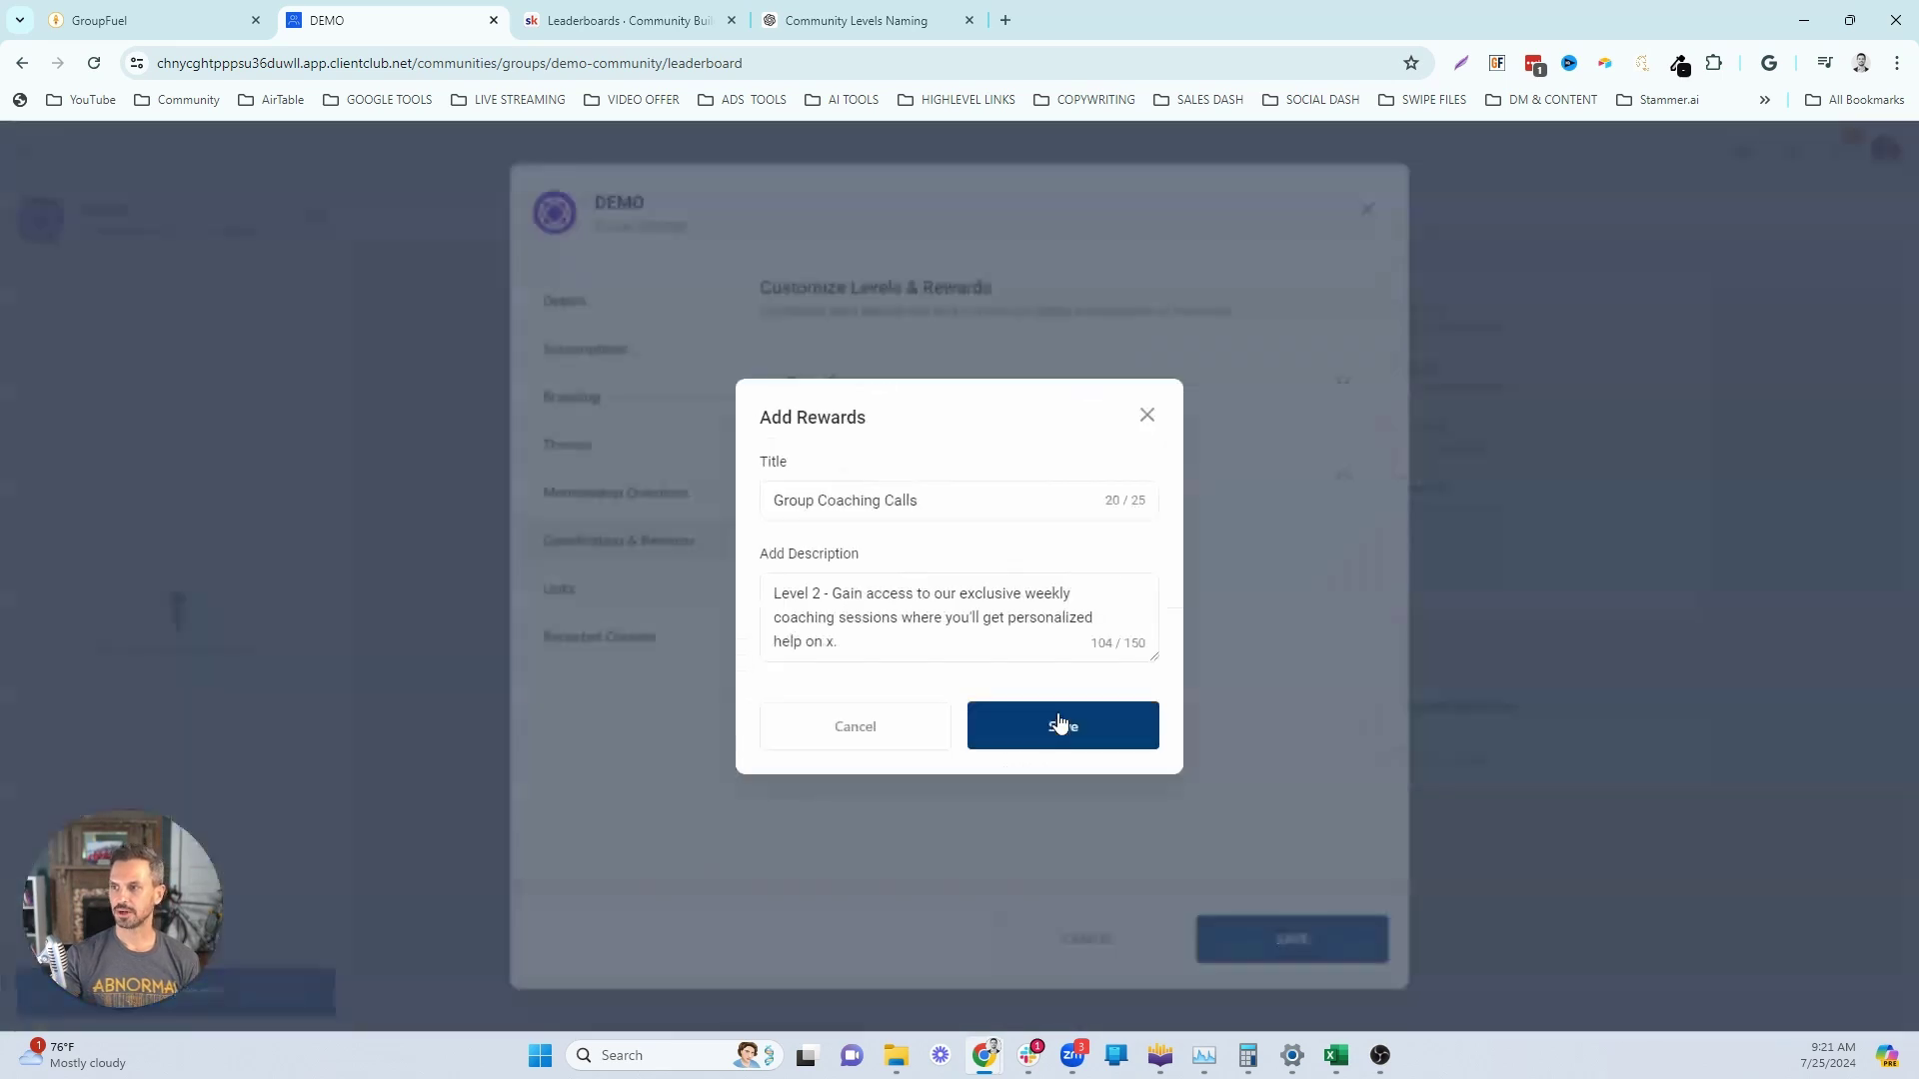
{"action": "left_click", "coordinate": [1062, 724]}
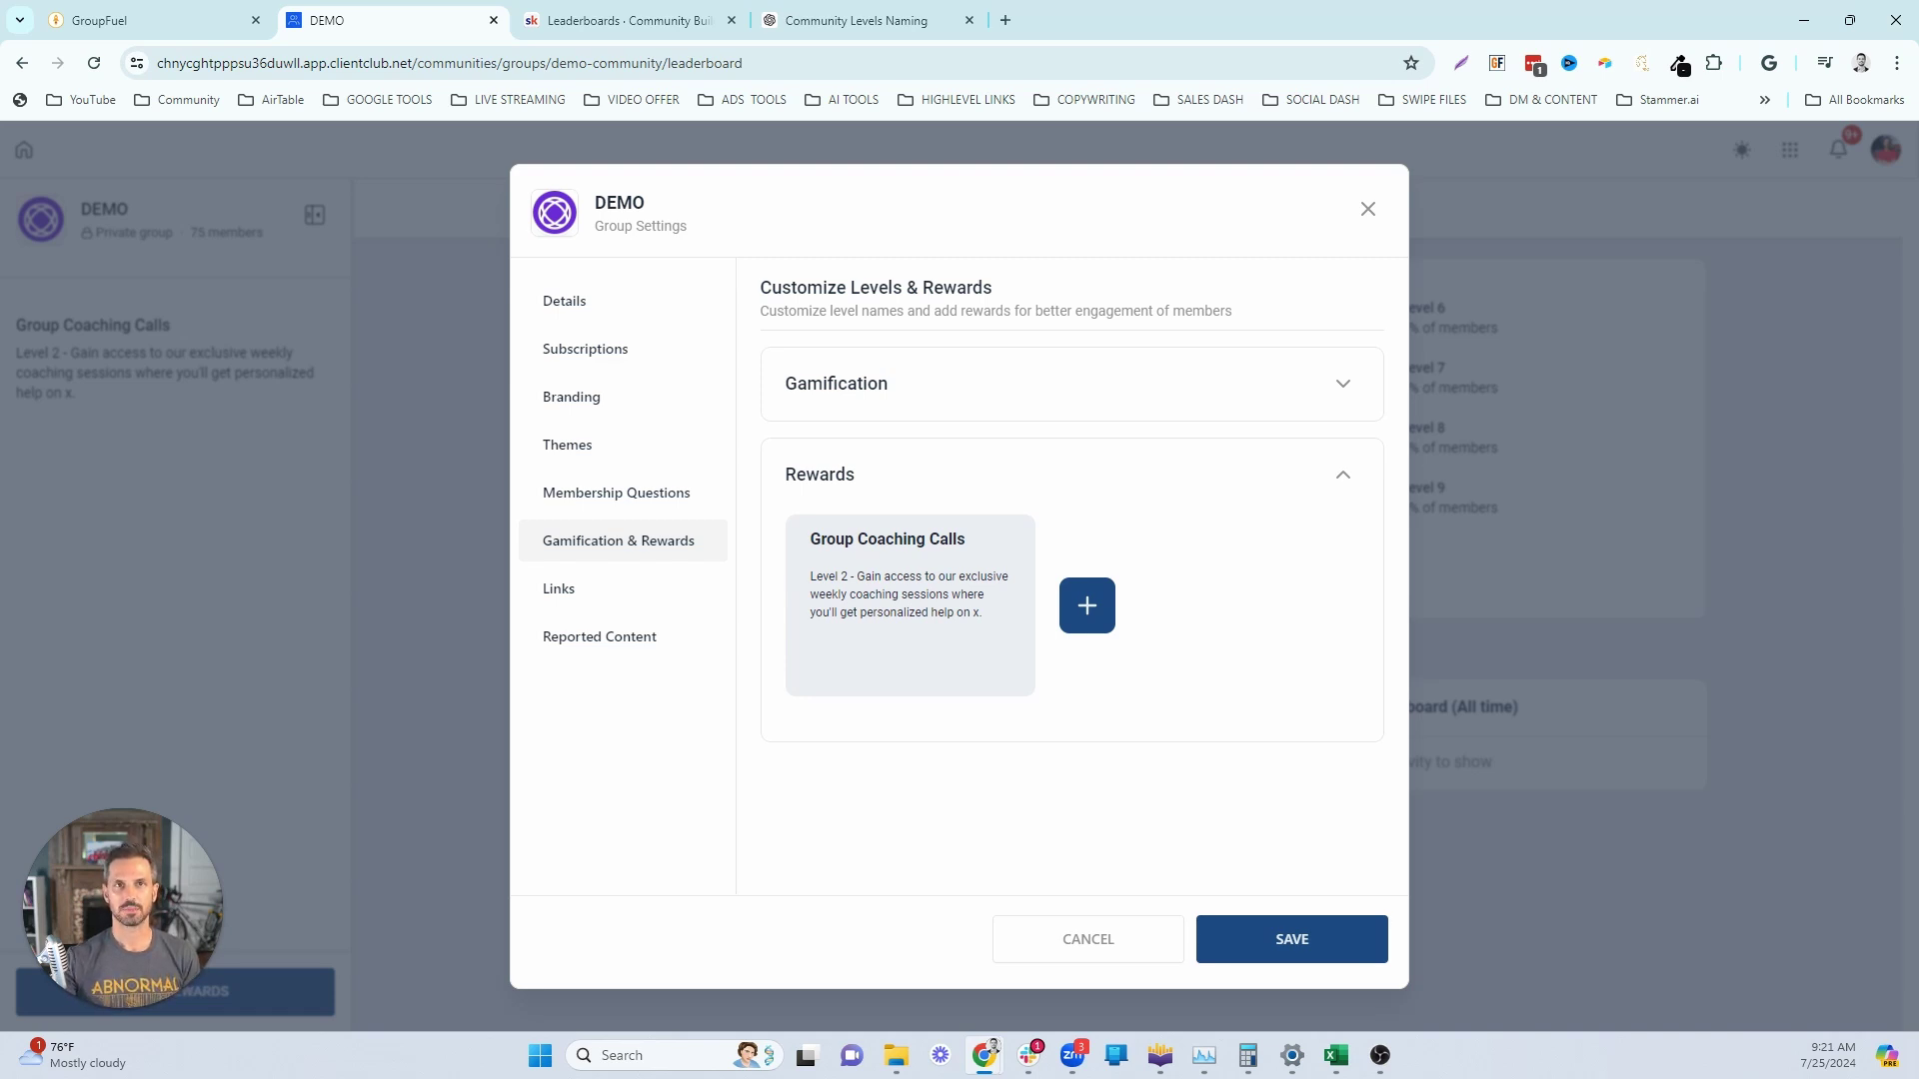
Save a 'Monthly Workshop VIP' reward offering Level 3 members a VIP deep-dive workshop ticket
{"action": "left_click", "coordinate": [1087, 606]}
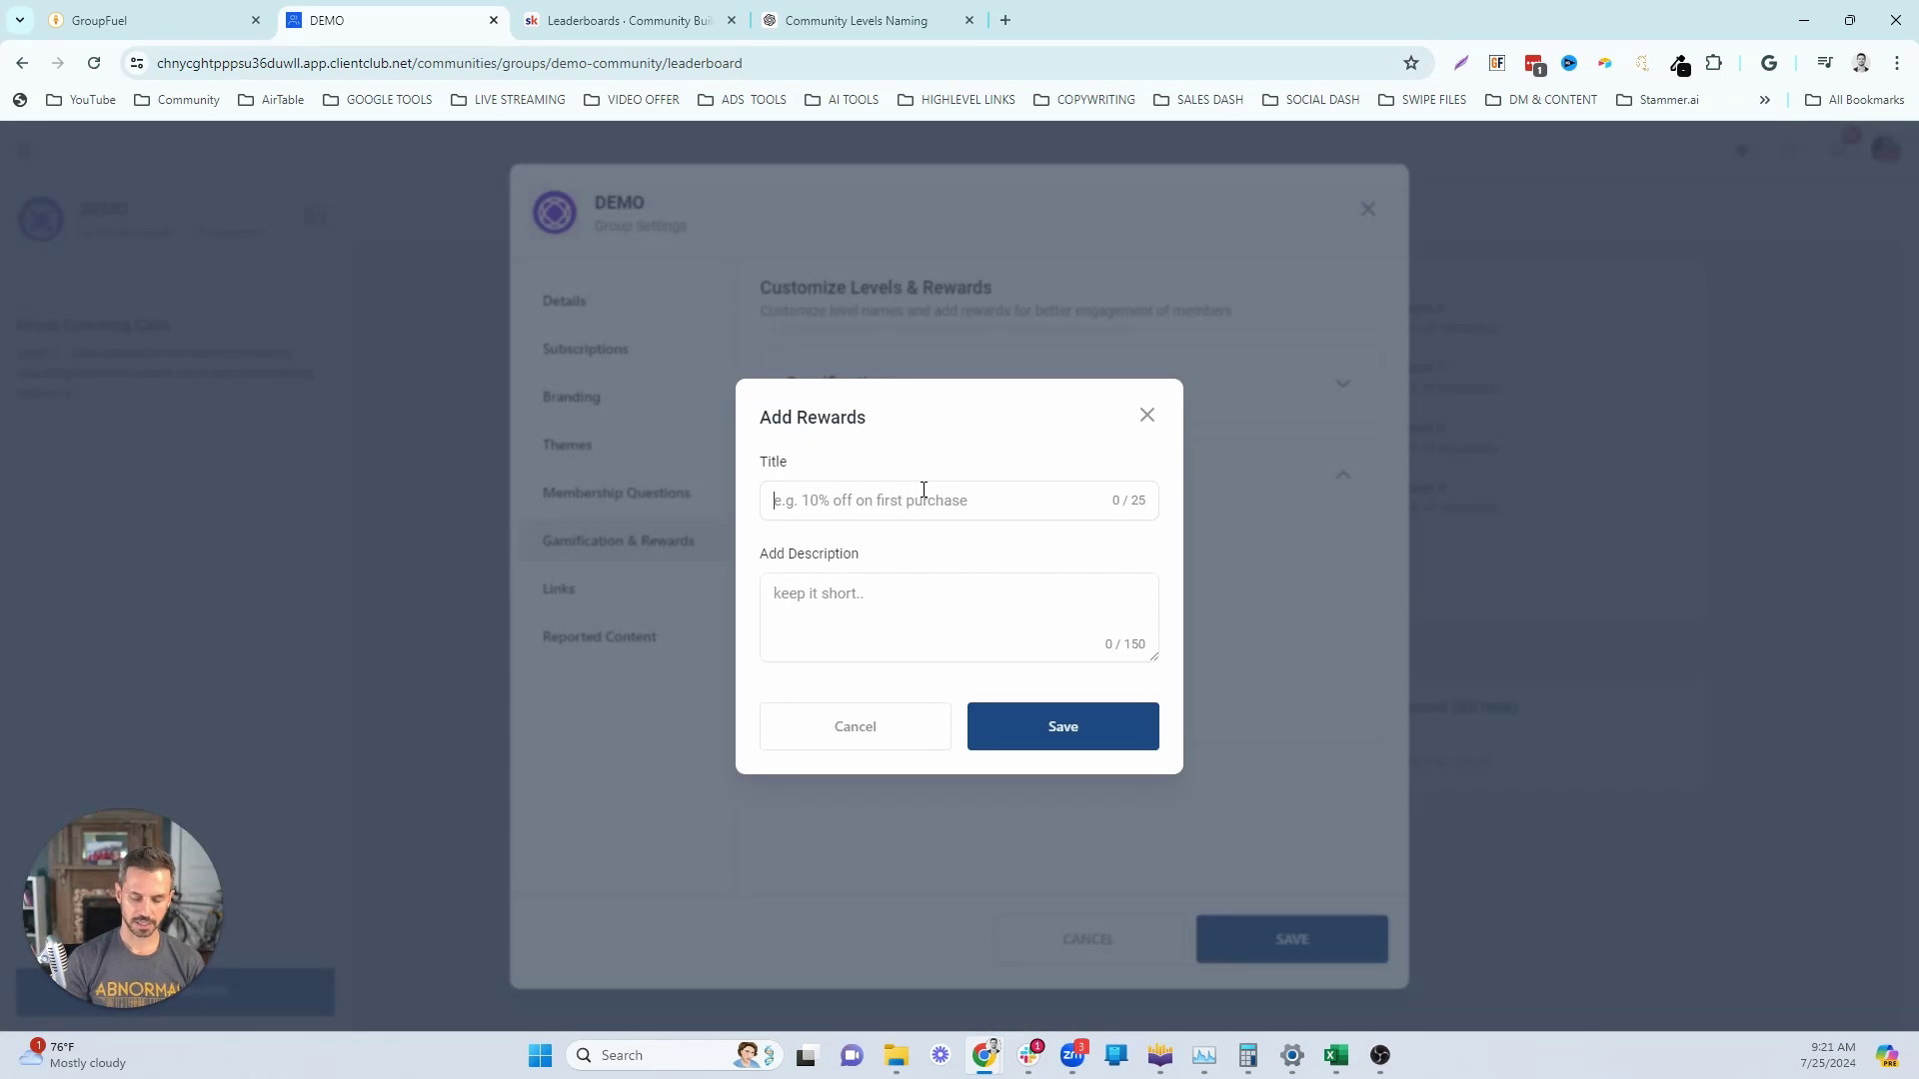
{"action": "type", "text": "Monthly Workshop"}
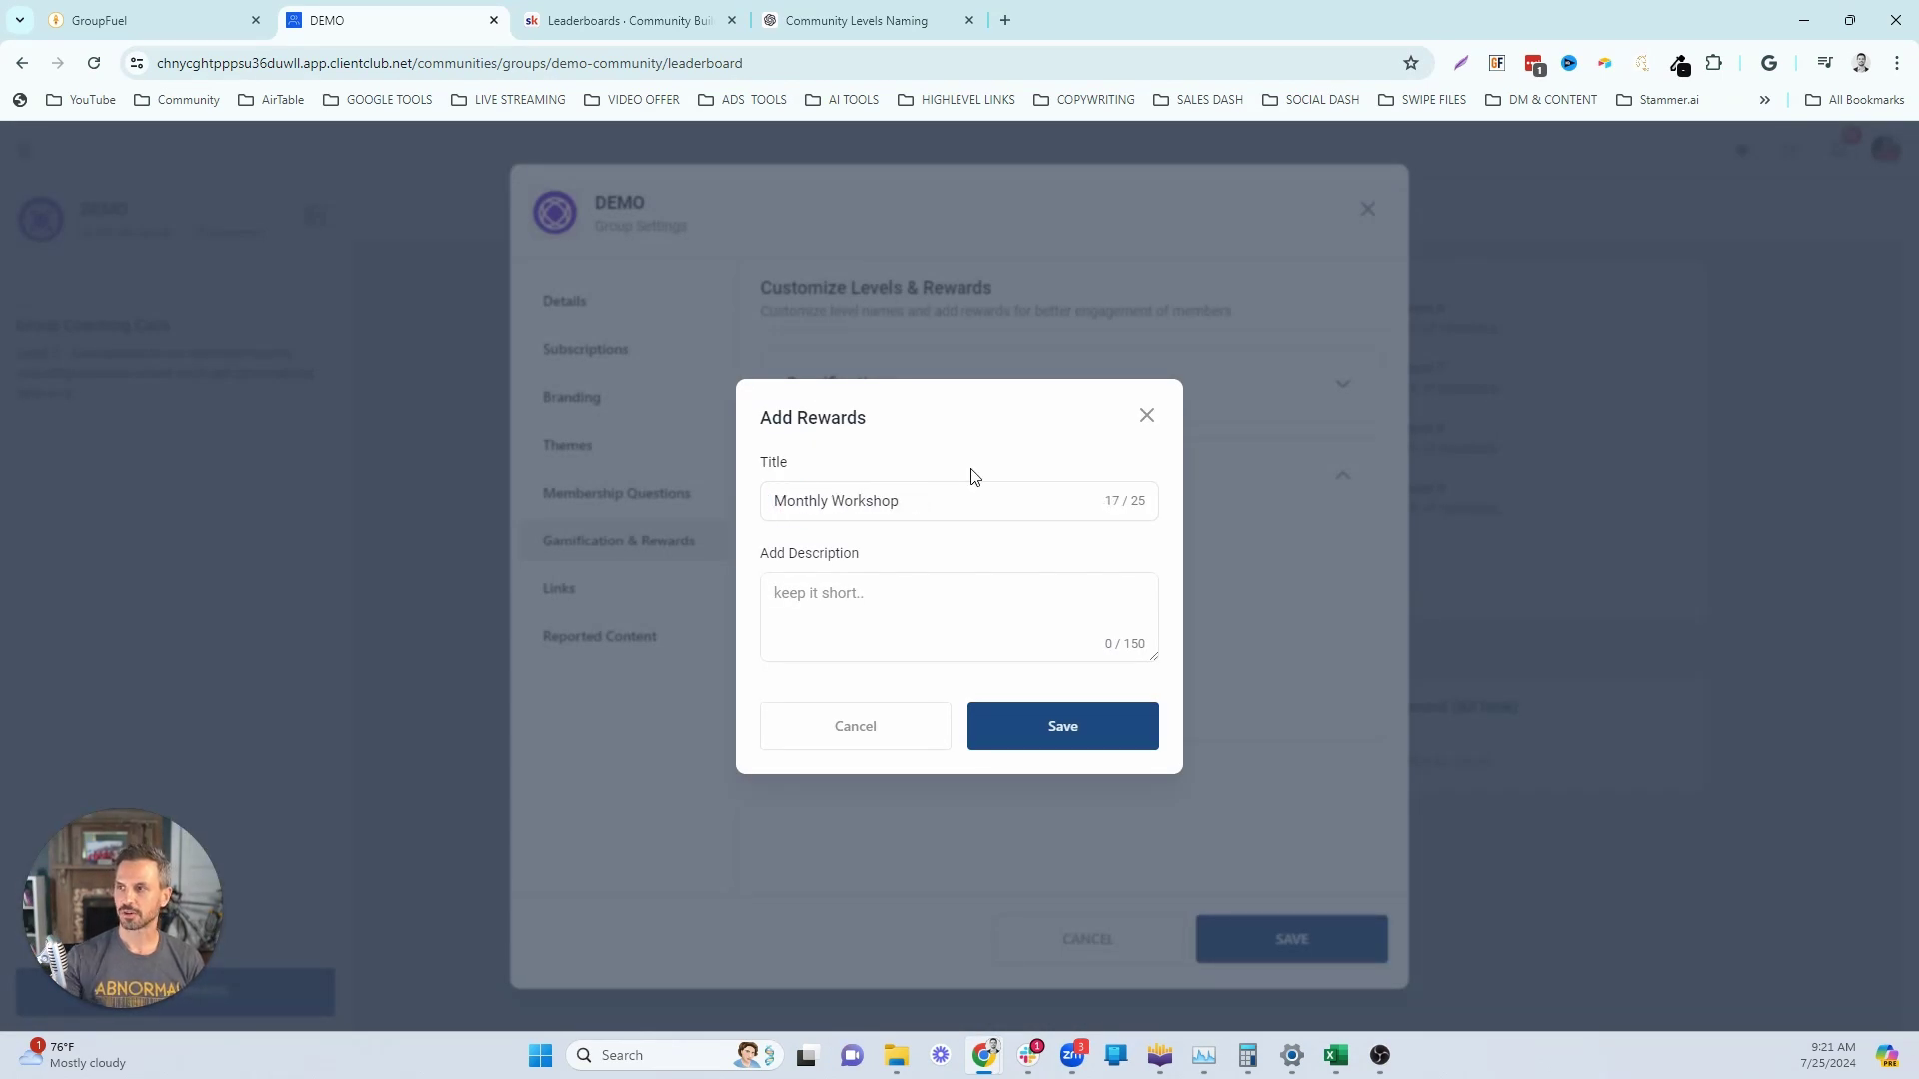
{"action": "type", "text": " VIP"}
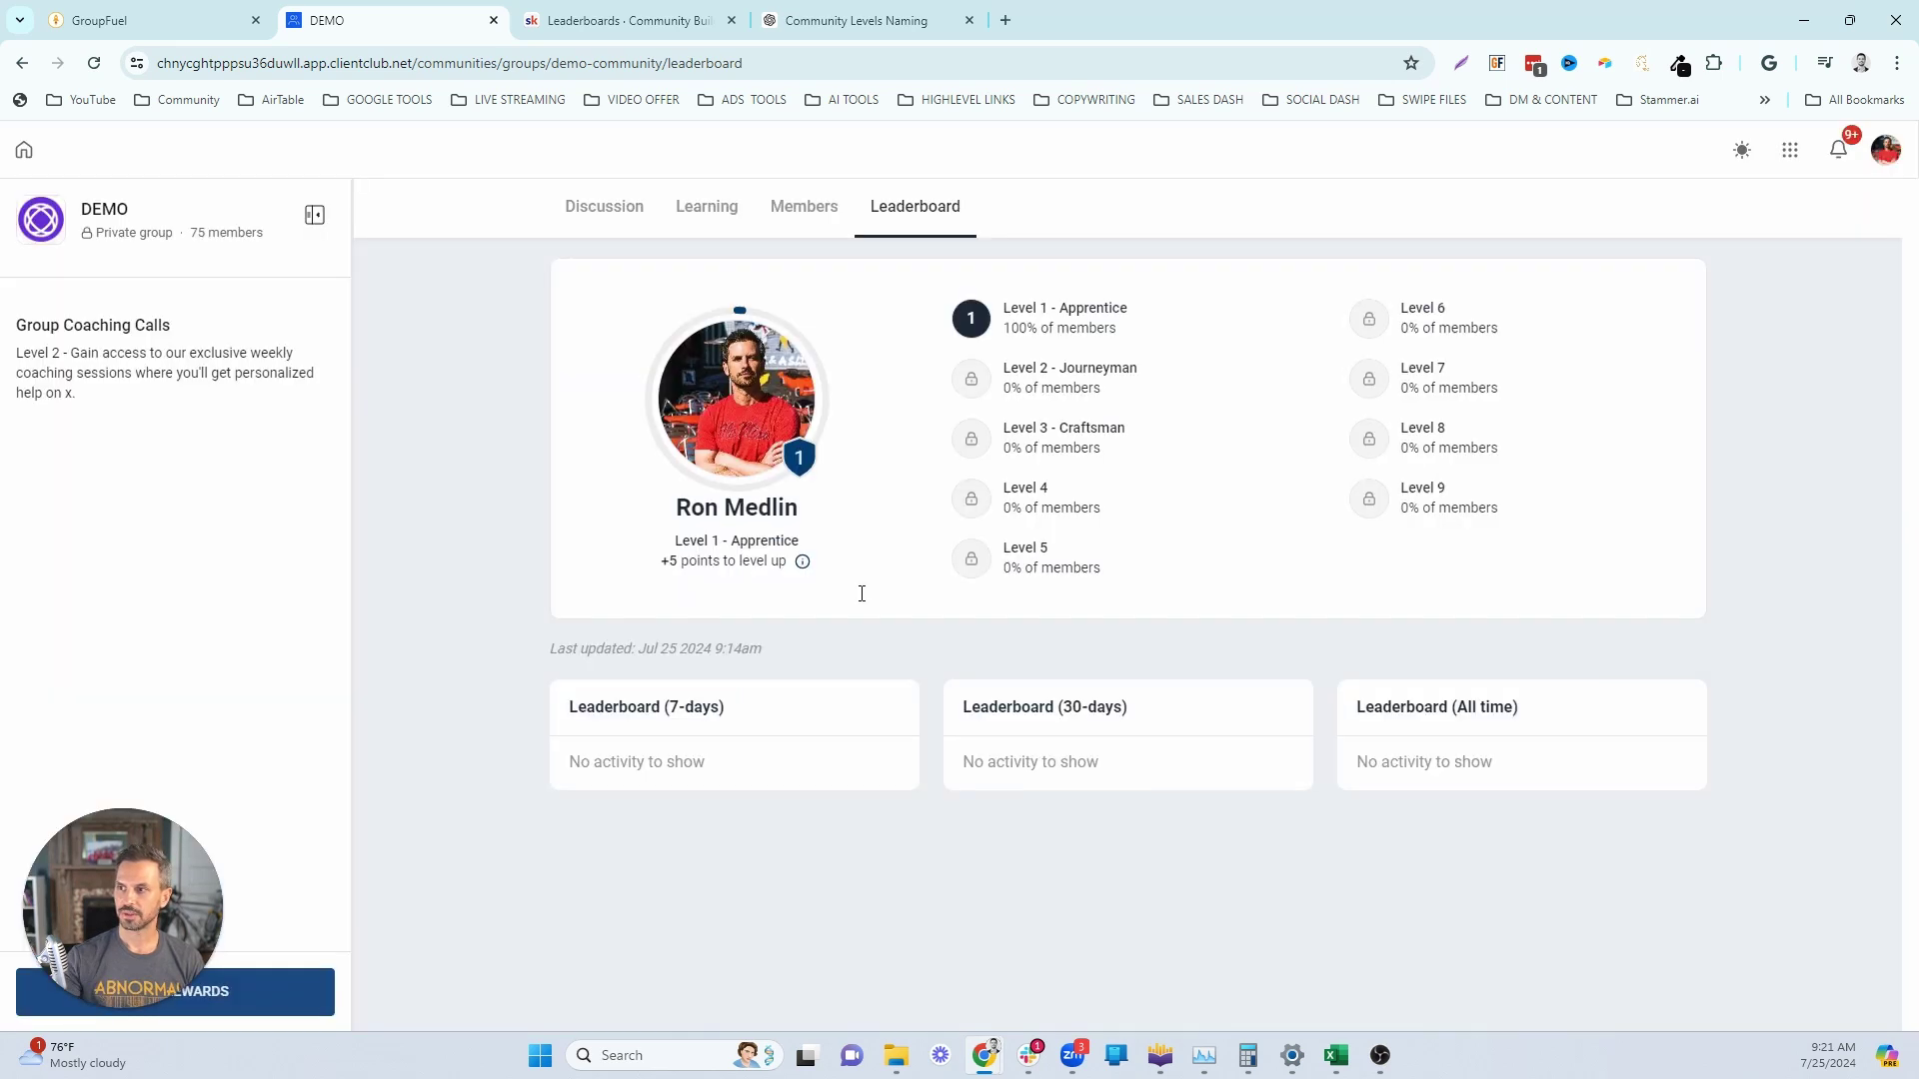
{"action": "left_click", "coordinate": [861, 594]}
{"action": "type", "text": "Level 3 - Get a VIP "}
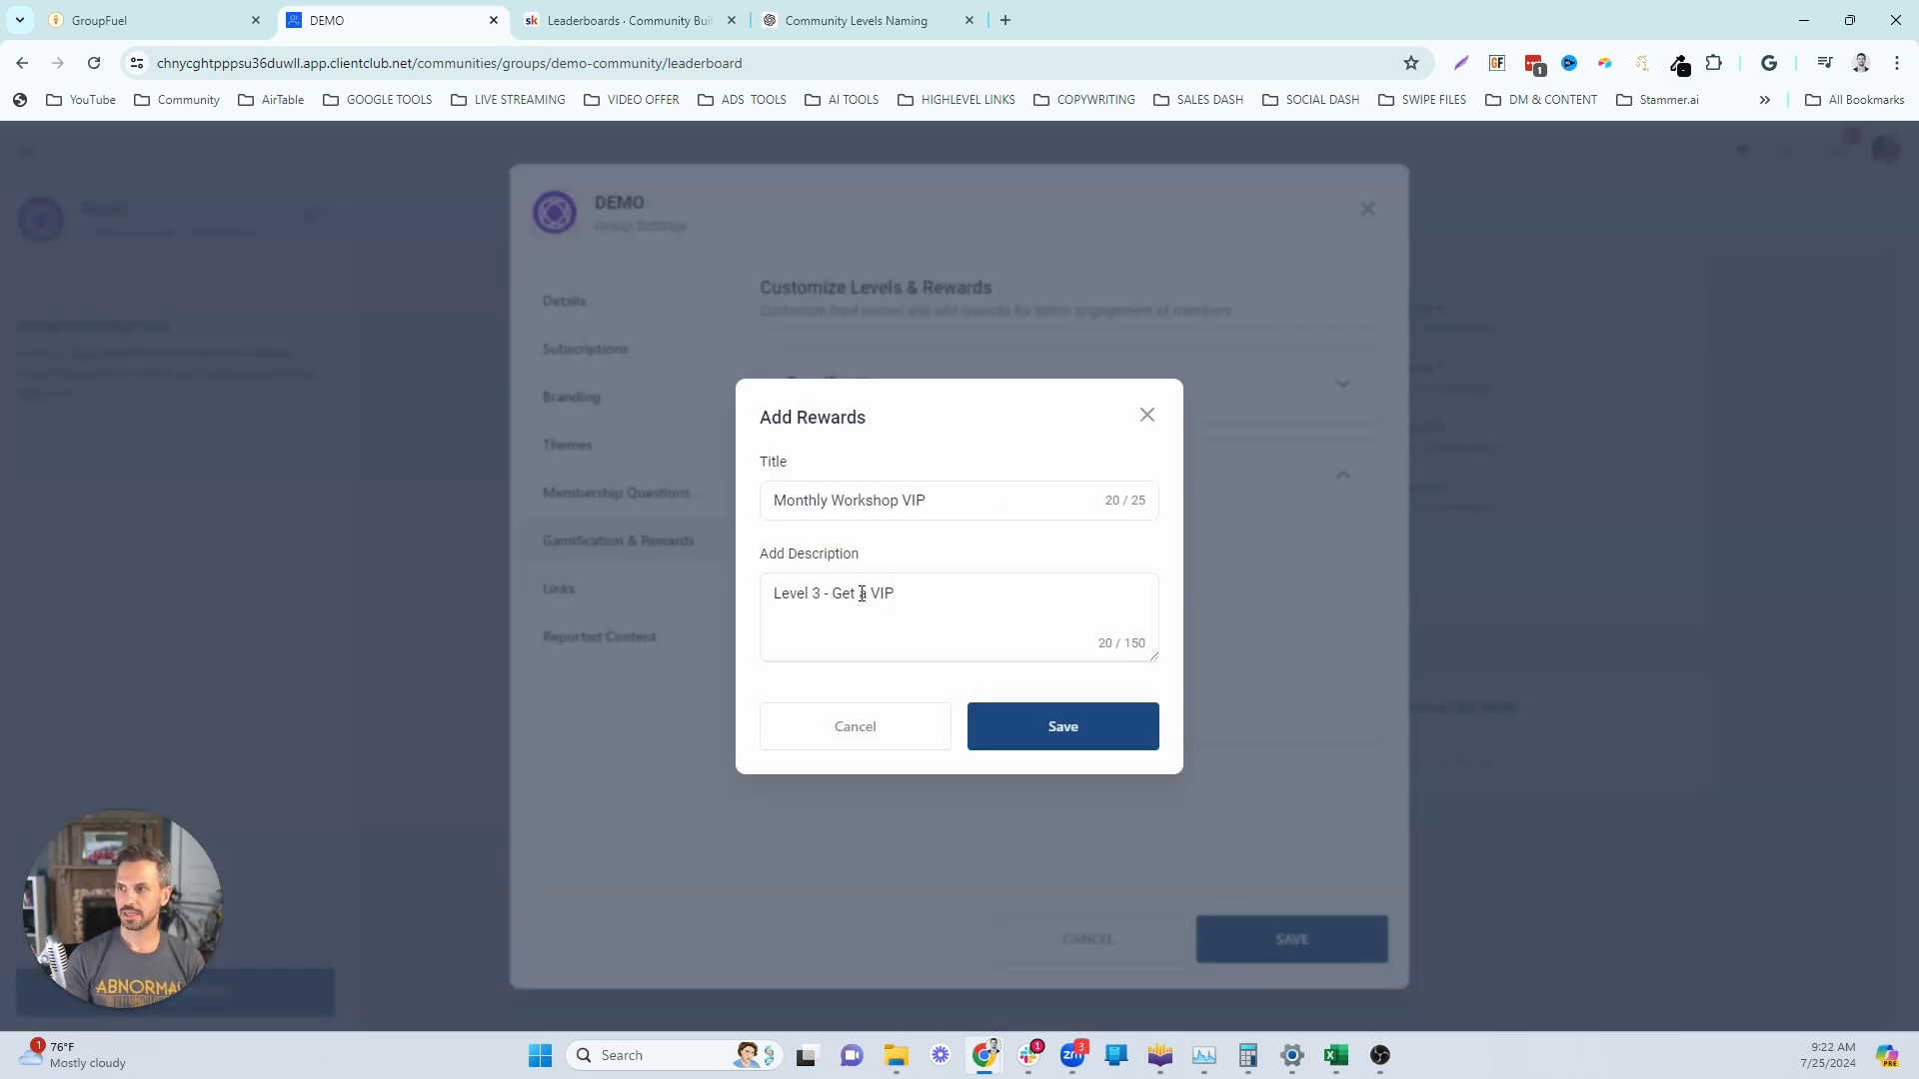
{"action": "type", "text": "ticket to our monthly deep dive "}
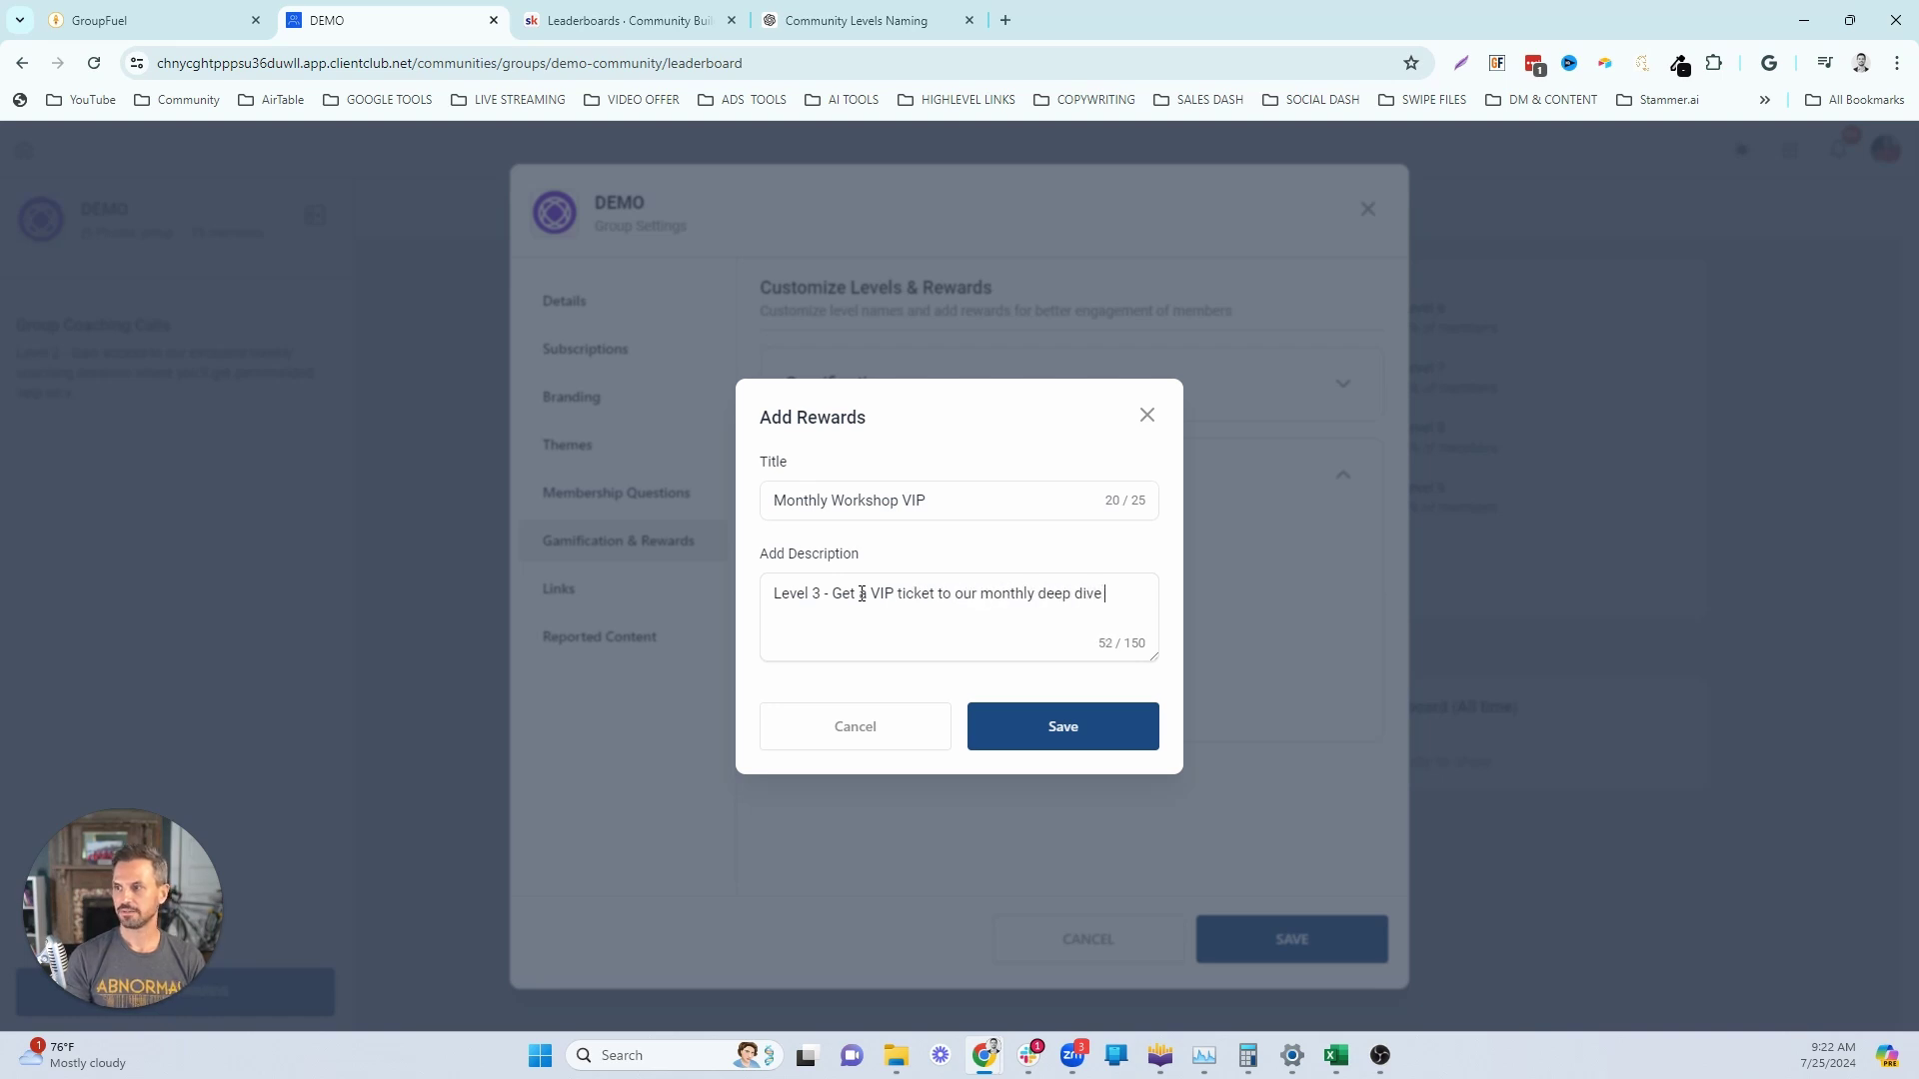
{"action": "type", "text": "workshops where you"}
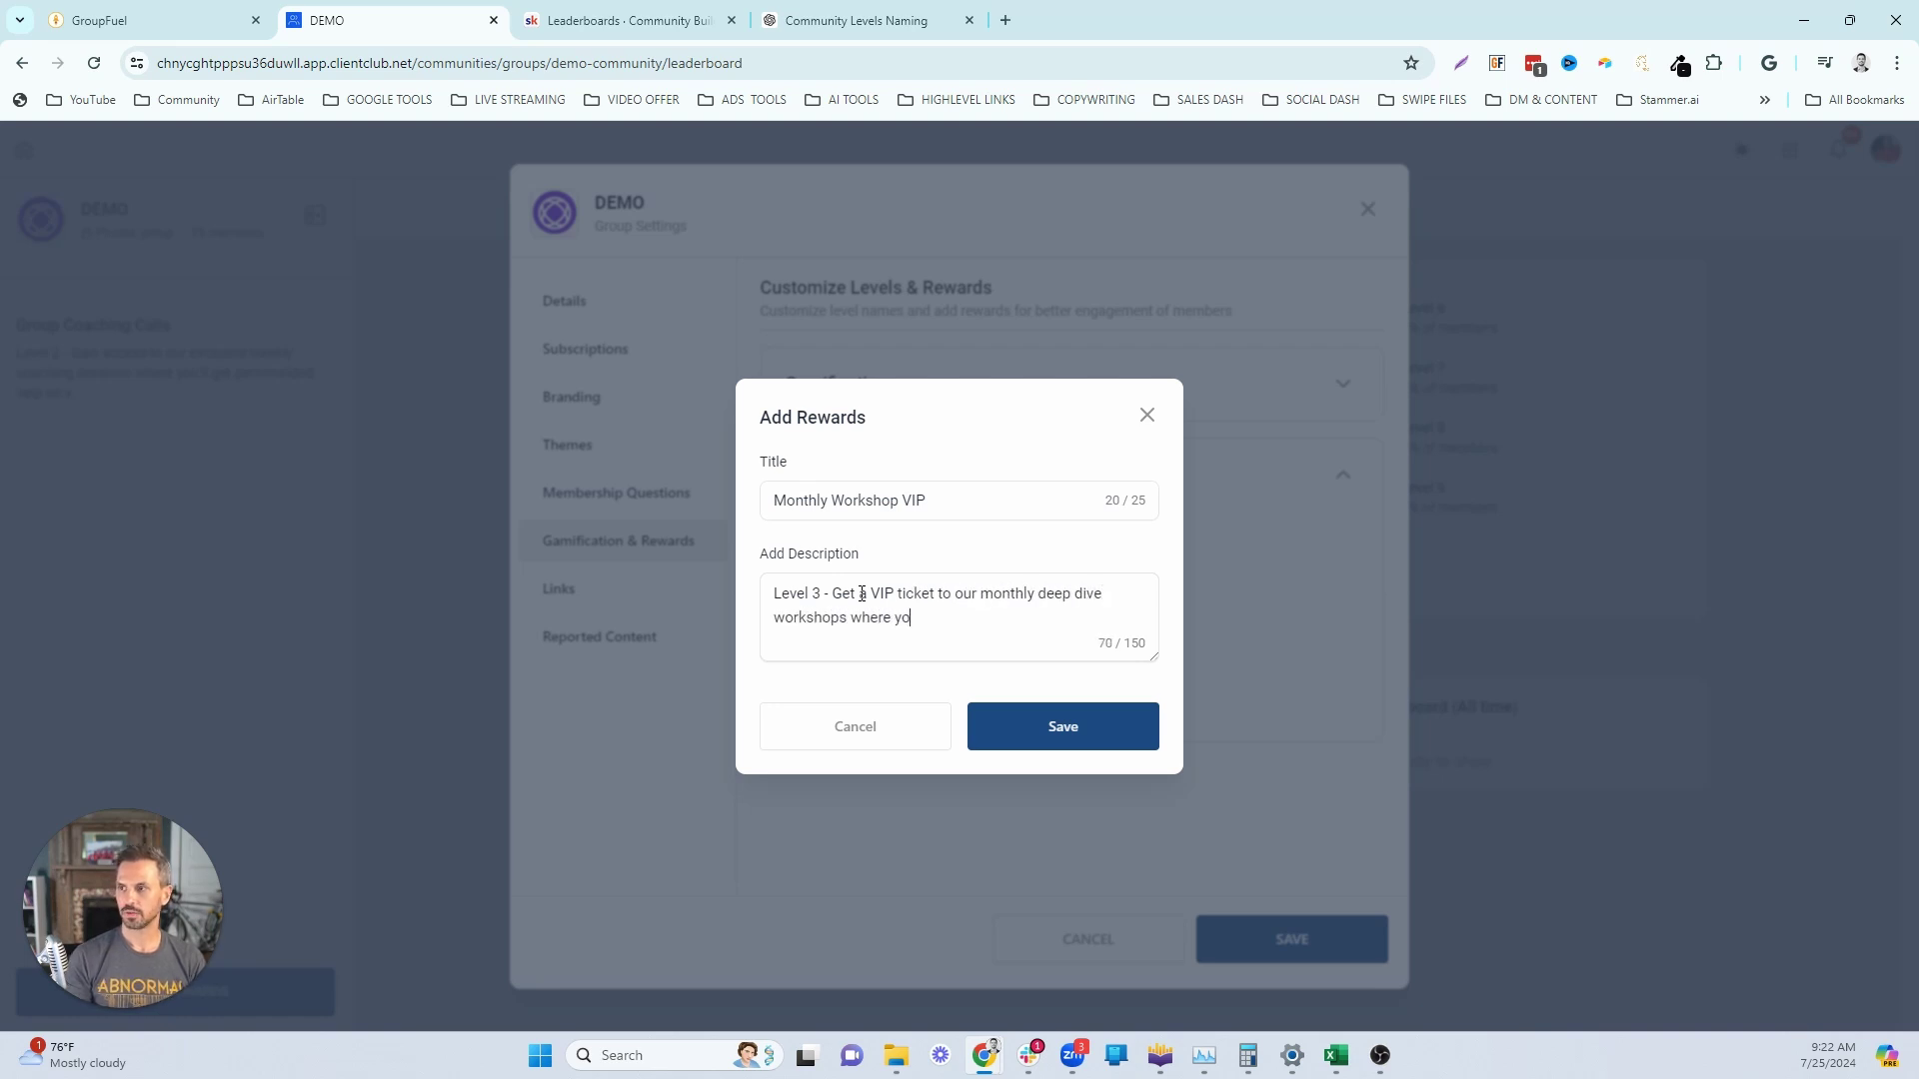
{"action": "key", "text": "BackSpace"}
{"action": "key", "text": "BackSpace"}
{"action": "key", "text": "BackSpace"}
{"action": "type", "text": "where we"}
{"action": "type", "text": " focus on helping imp"}
{"action": "type", "text": "lement a single s"}
{"action": "type", "text": "tep in our p"}
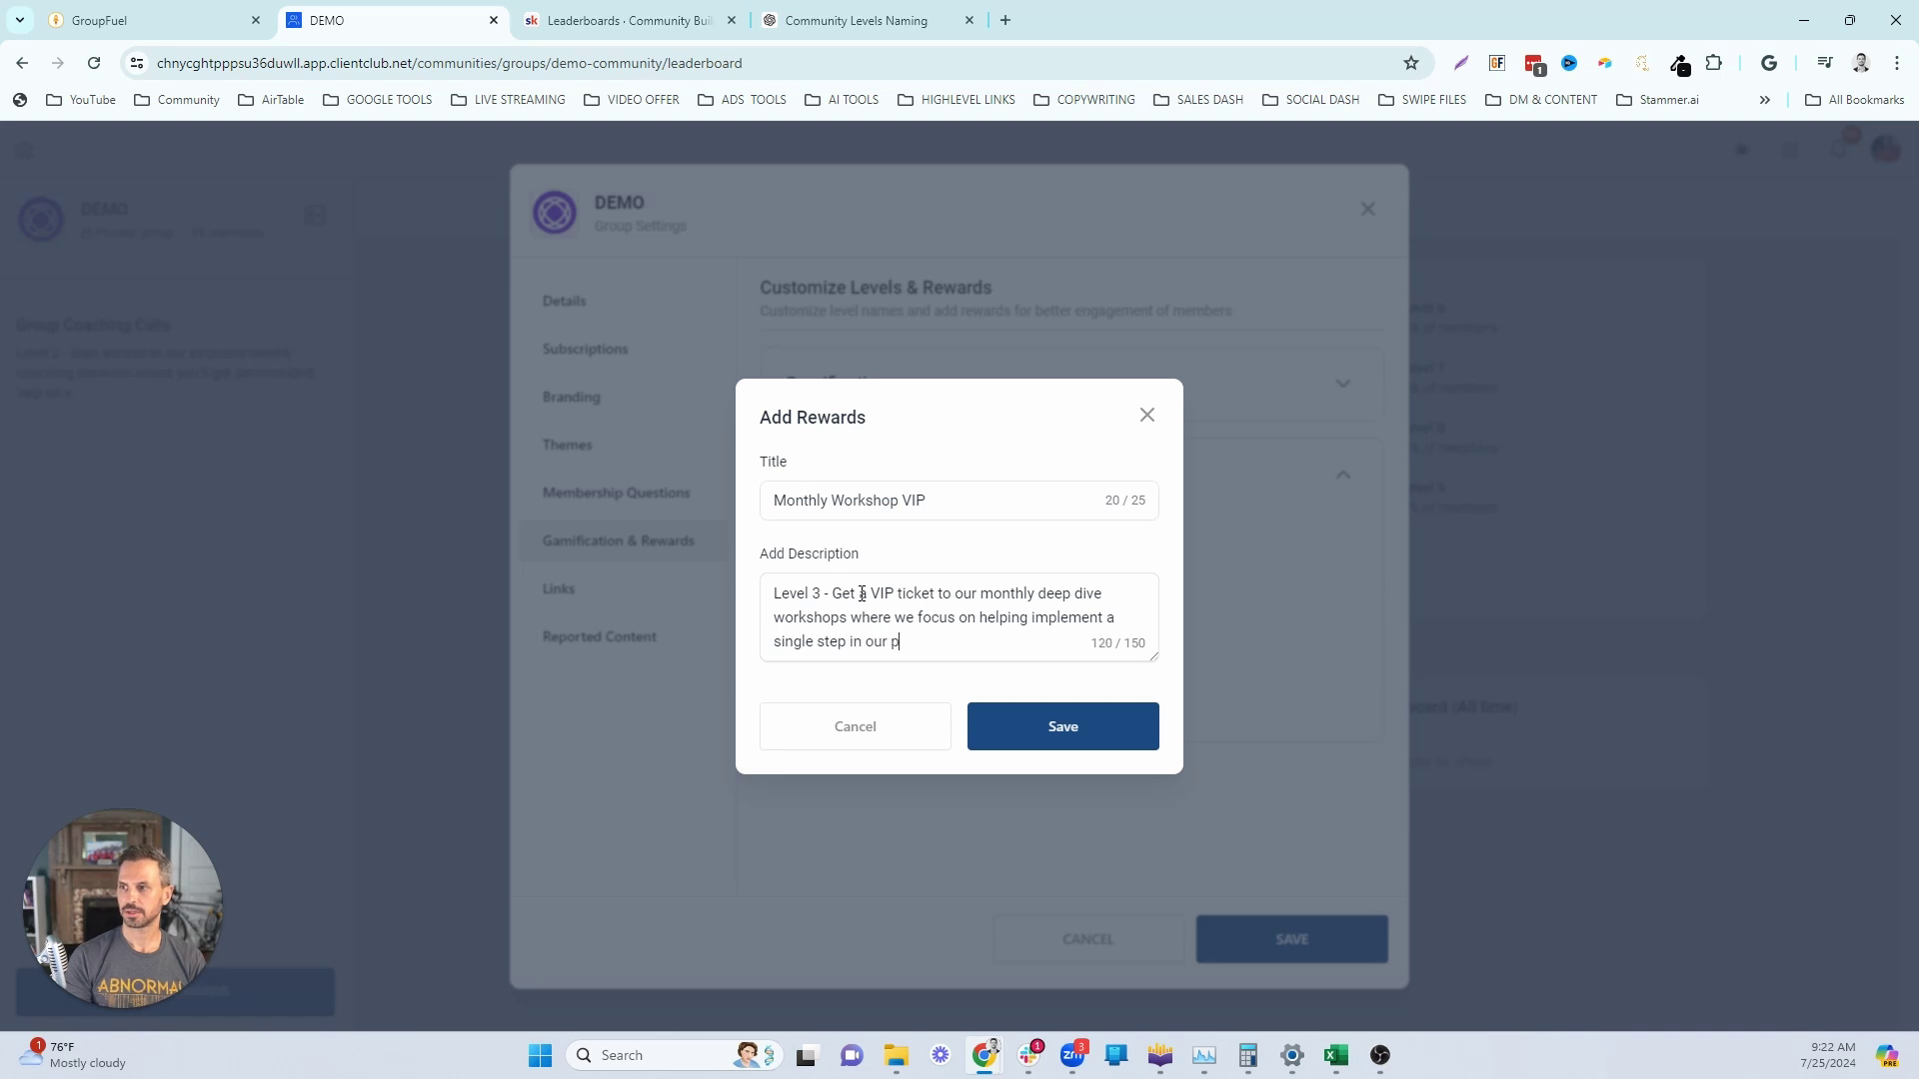
{"action": "type", "text": "rocess."}
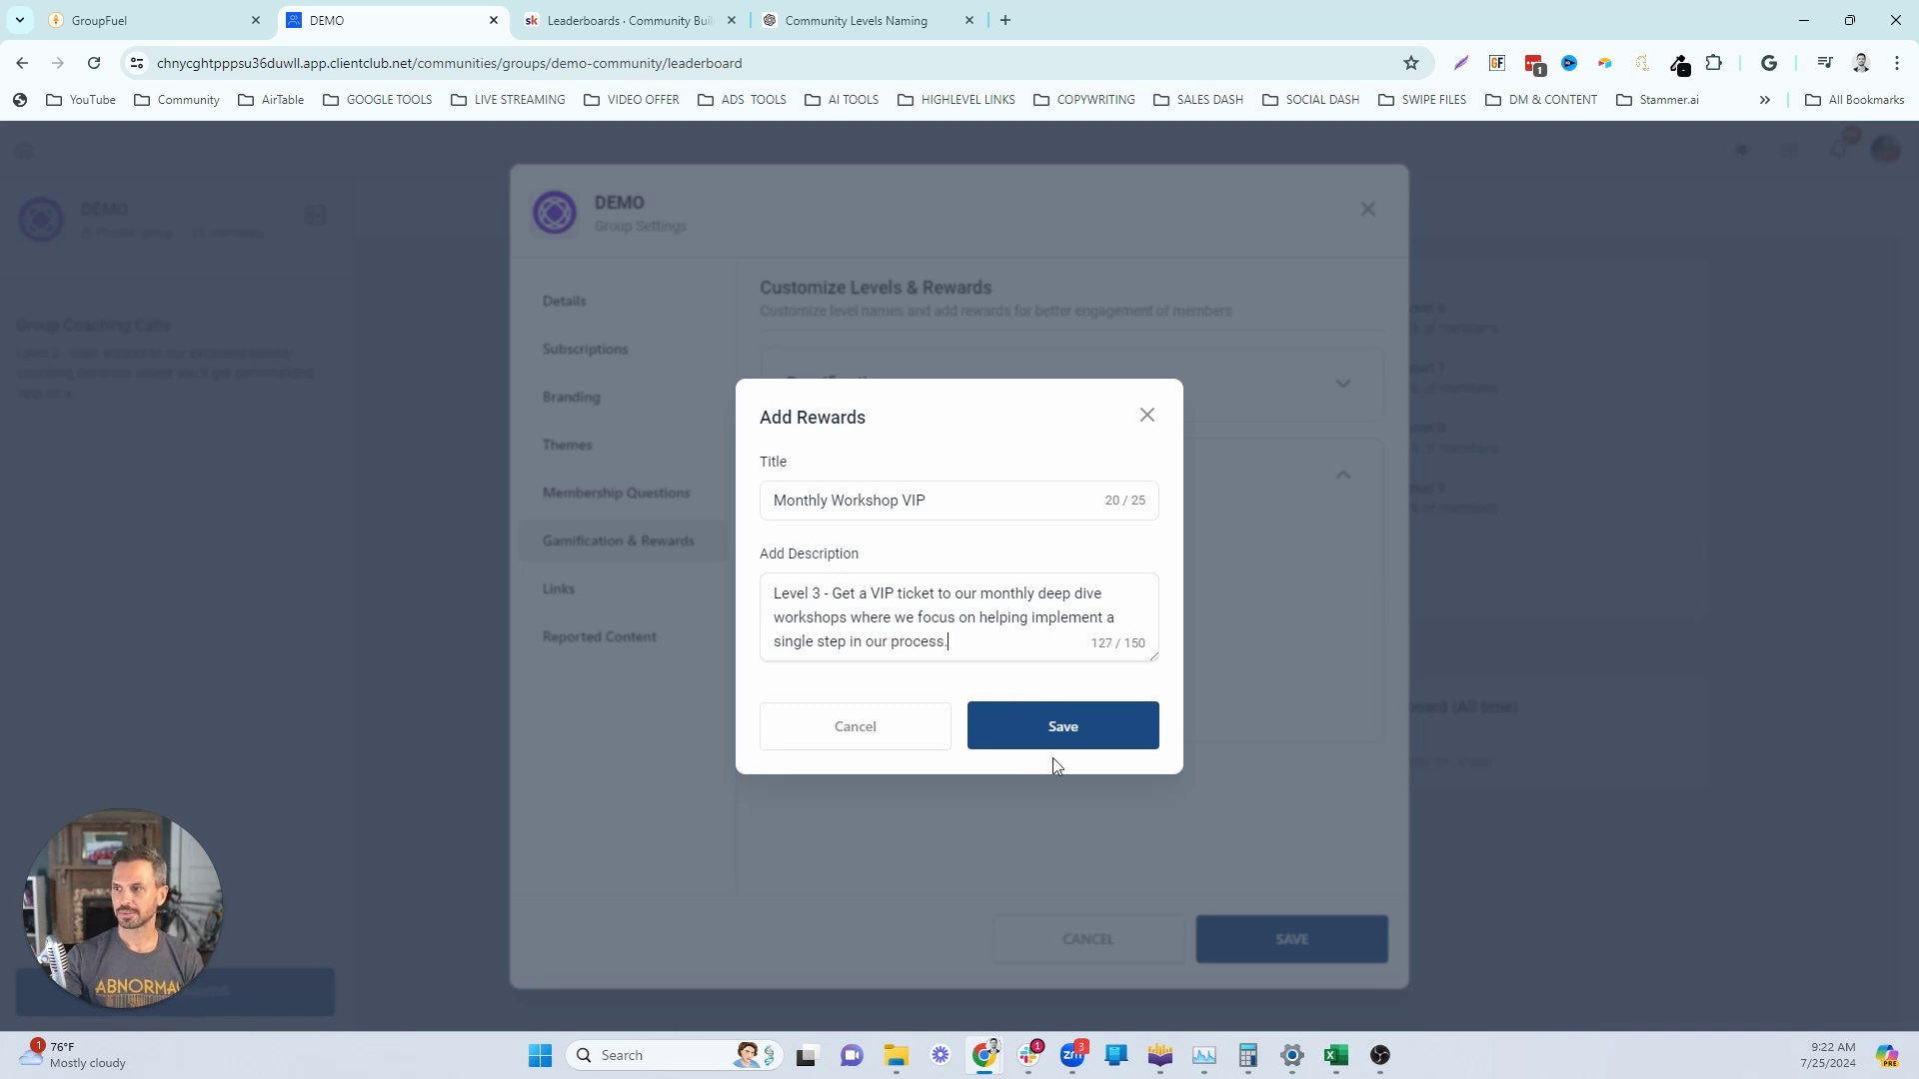
{"action": "left_click", "coordinate": [1045, 731]}
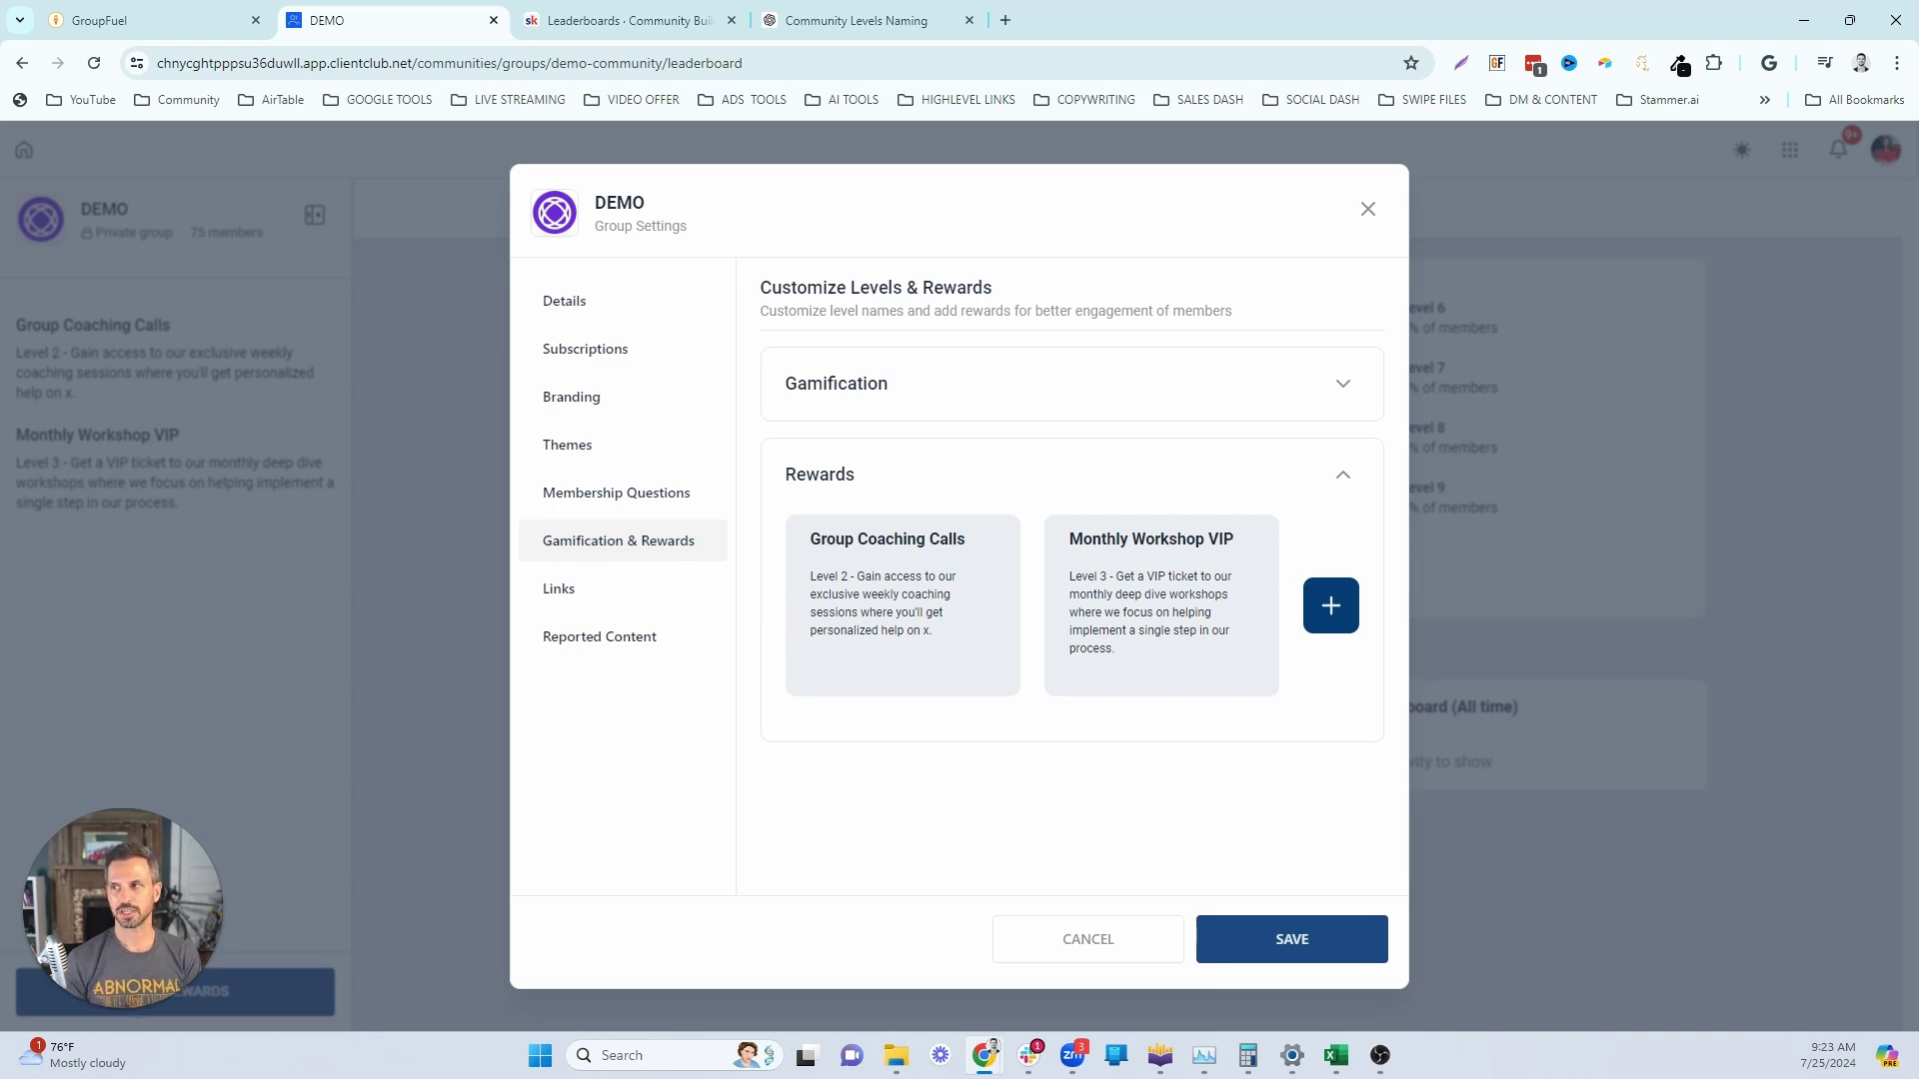
Start a new reward titled 'Course Bundle'
{"action": "left_click", "coordinate": [1330, 605]}
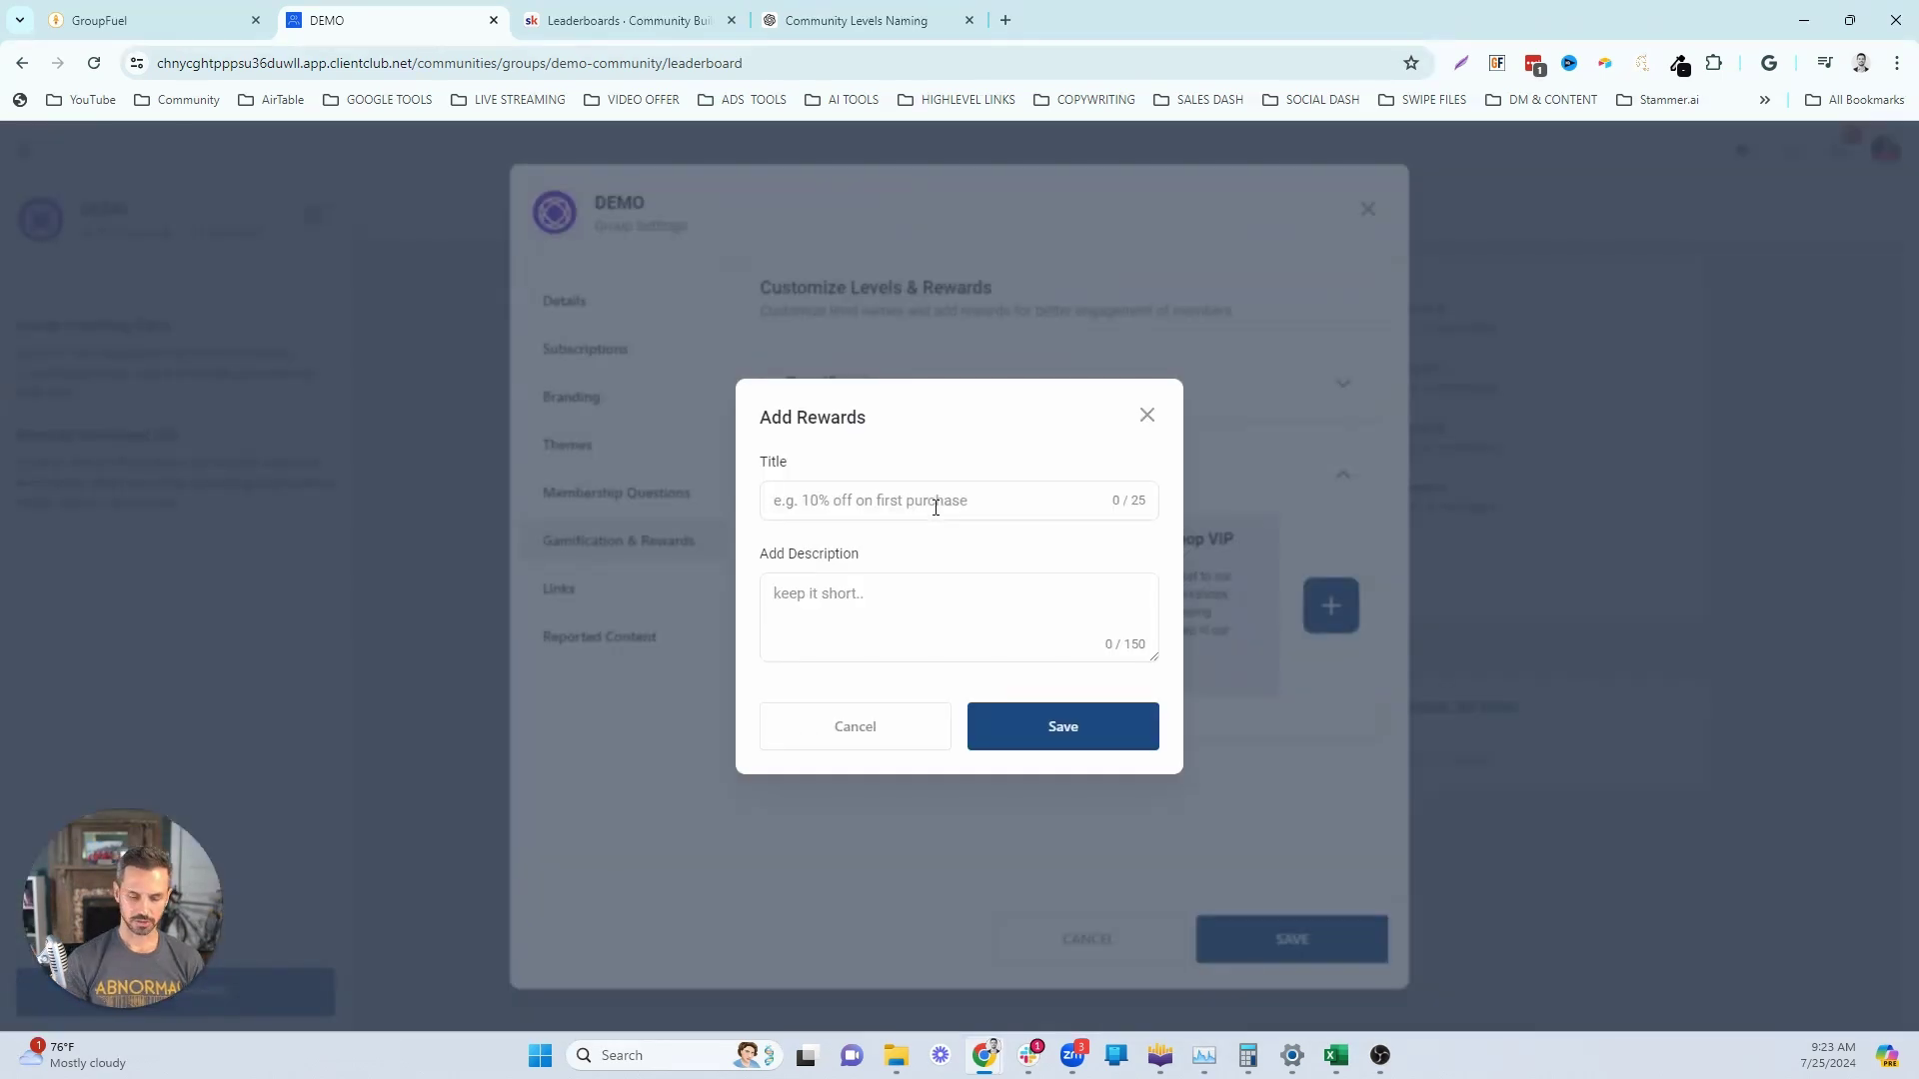
{"action": "left_click", "coordinate": [935, 507]}
{"action": "type", "text": "Course Buil"}
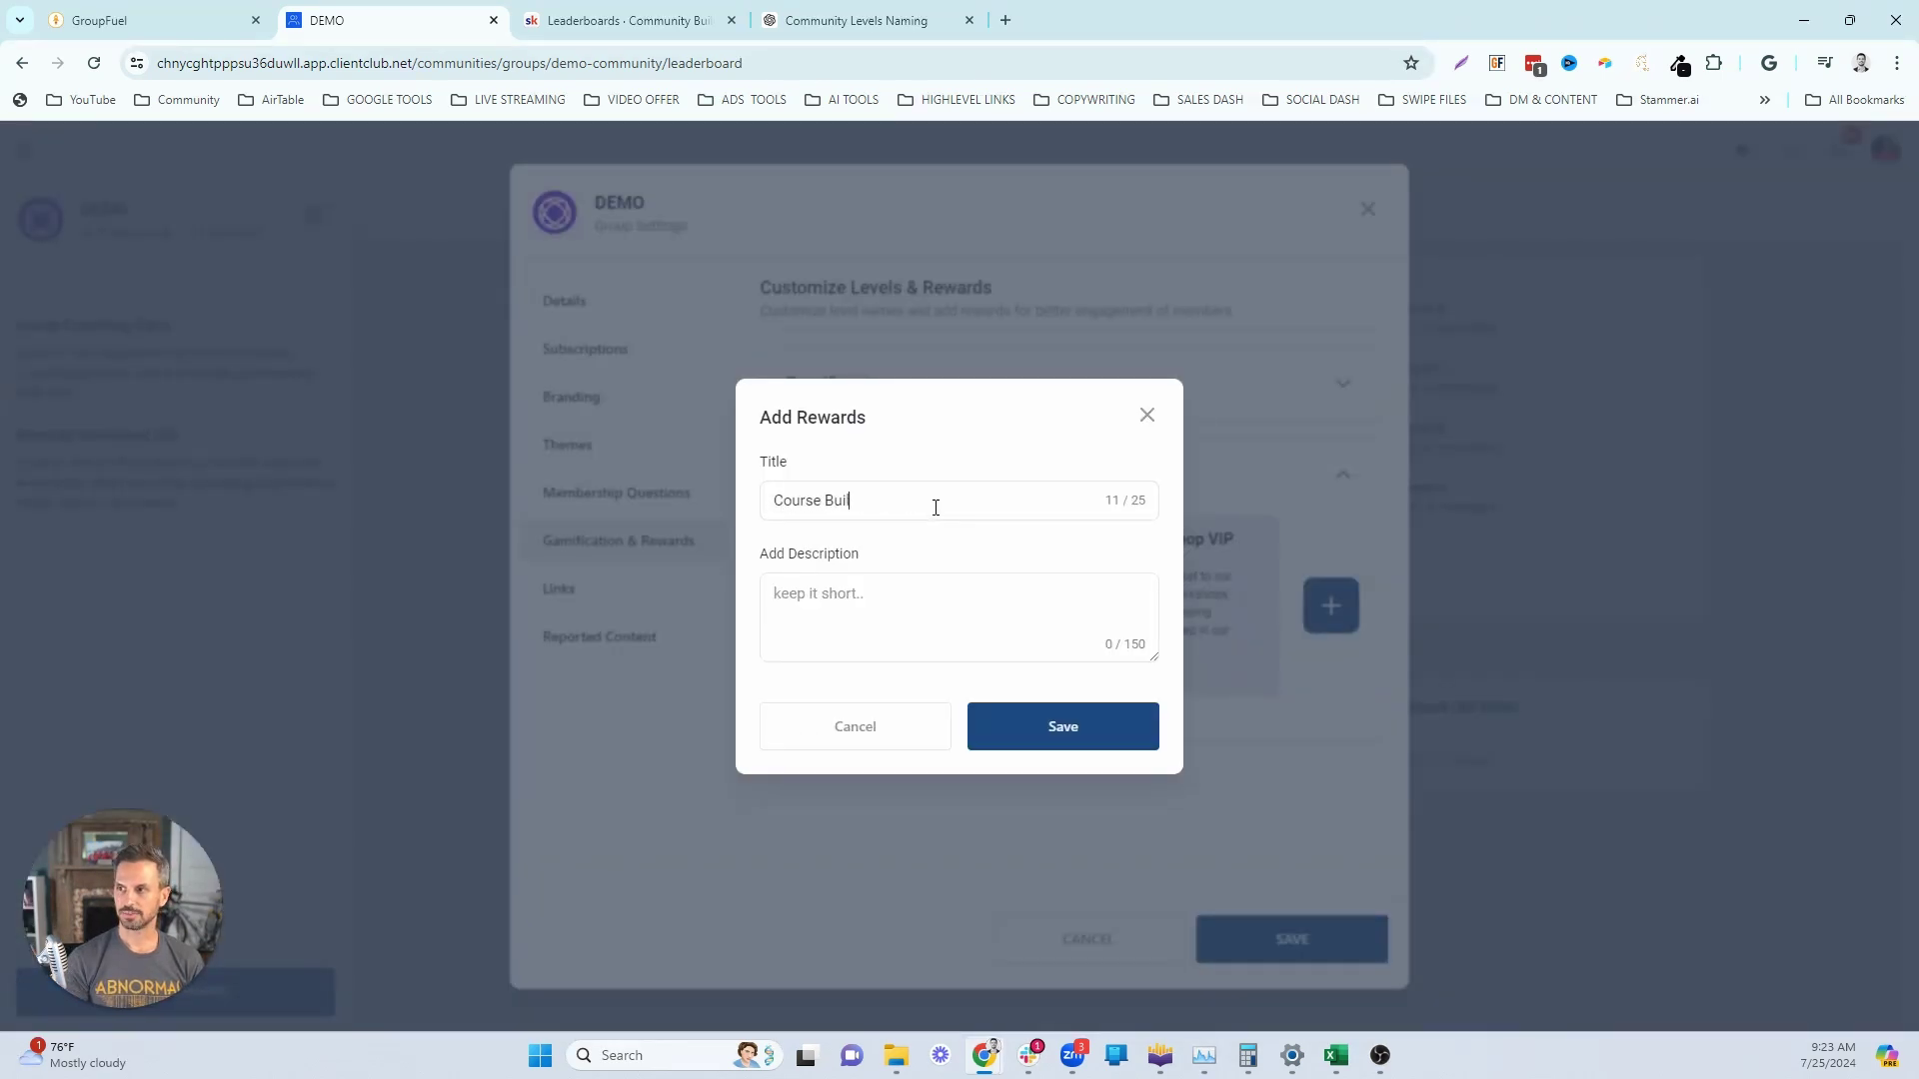
{"action": "key", "text": "BackSpace"}
{"action": "key", "text": "BackSpace"}
{"action": "type", "text": "ndle"}
{"action": "key", "text": "Escape"}
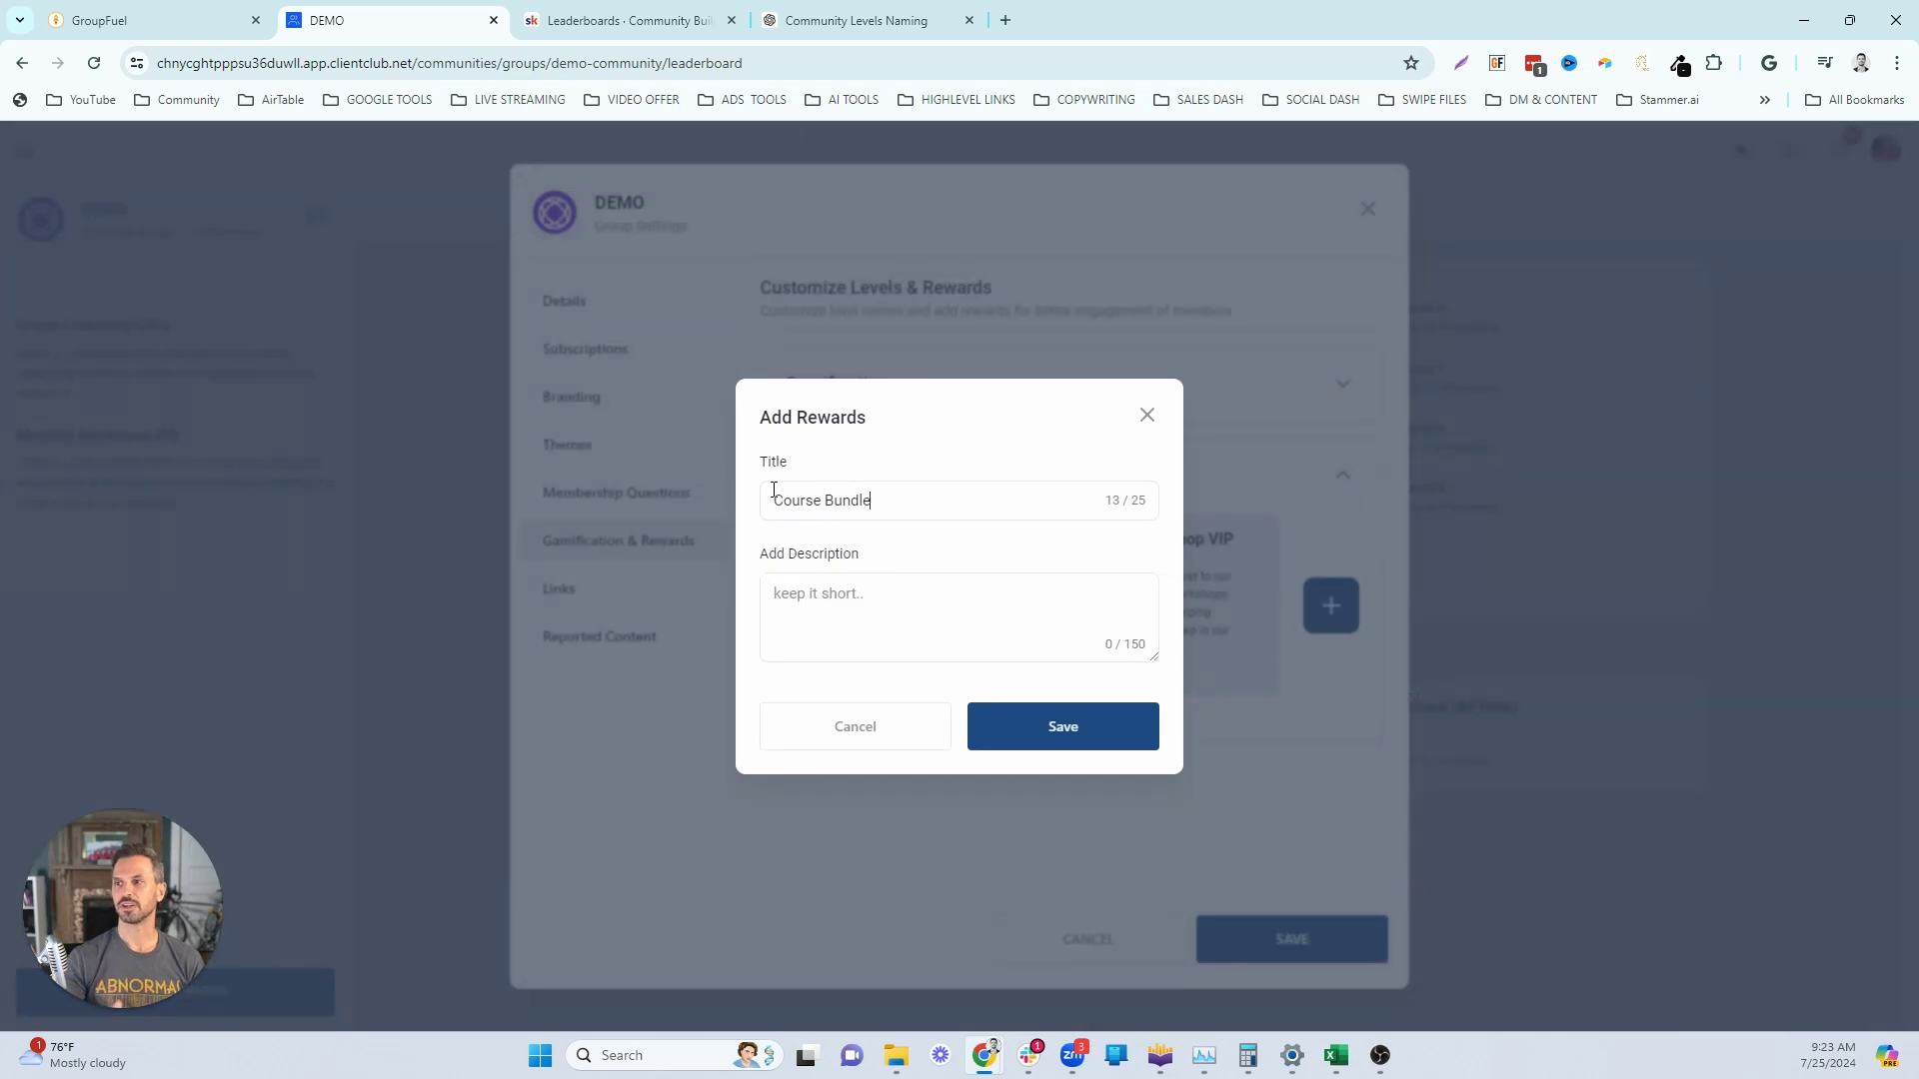
Describe it as instant access to a special course bundle previously sold for $5k, and save
{"action": "left_click", "coordinate": [836, 612]}
{"action": "type", "text": "Get instant acc"}
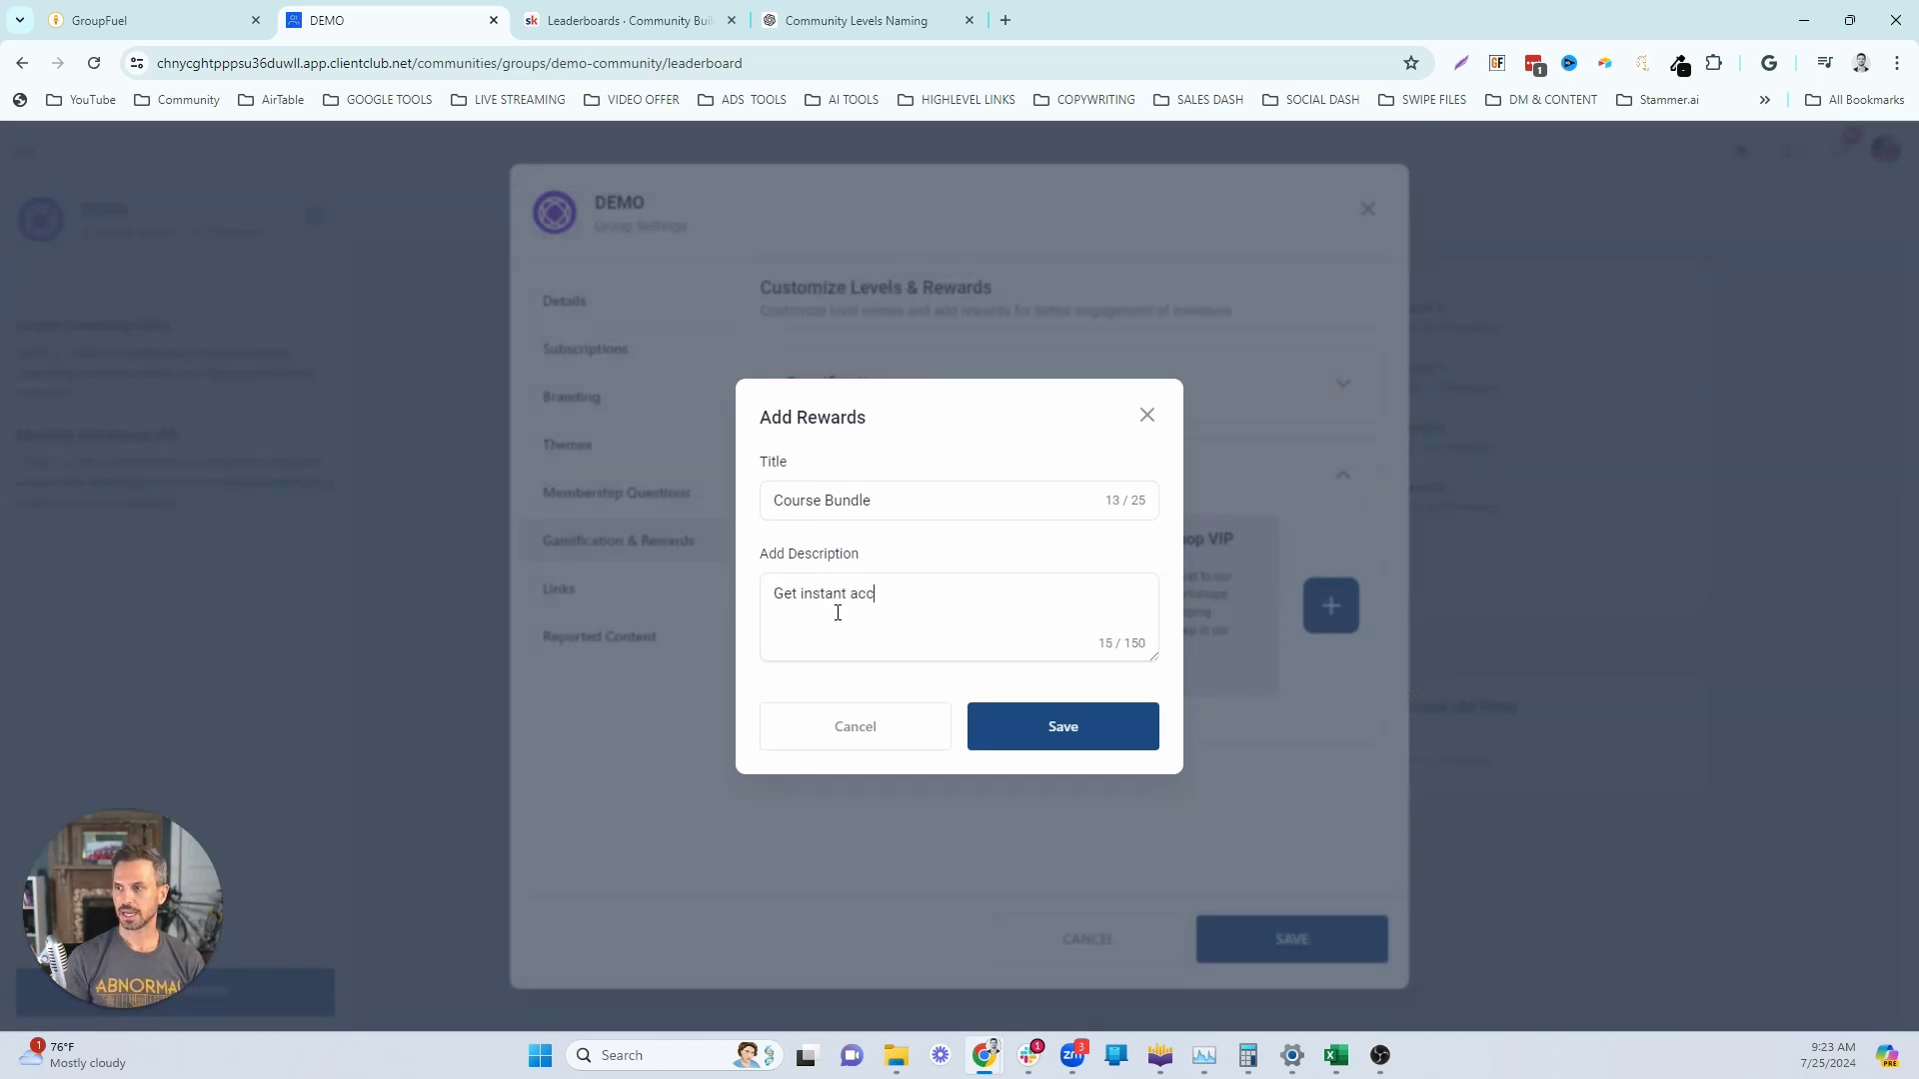
{"action": "type", "text": "ess to the"}
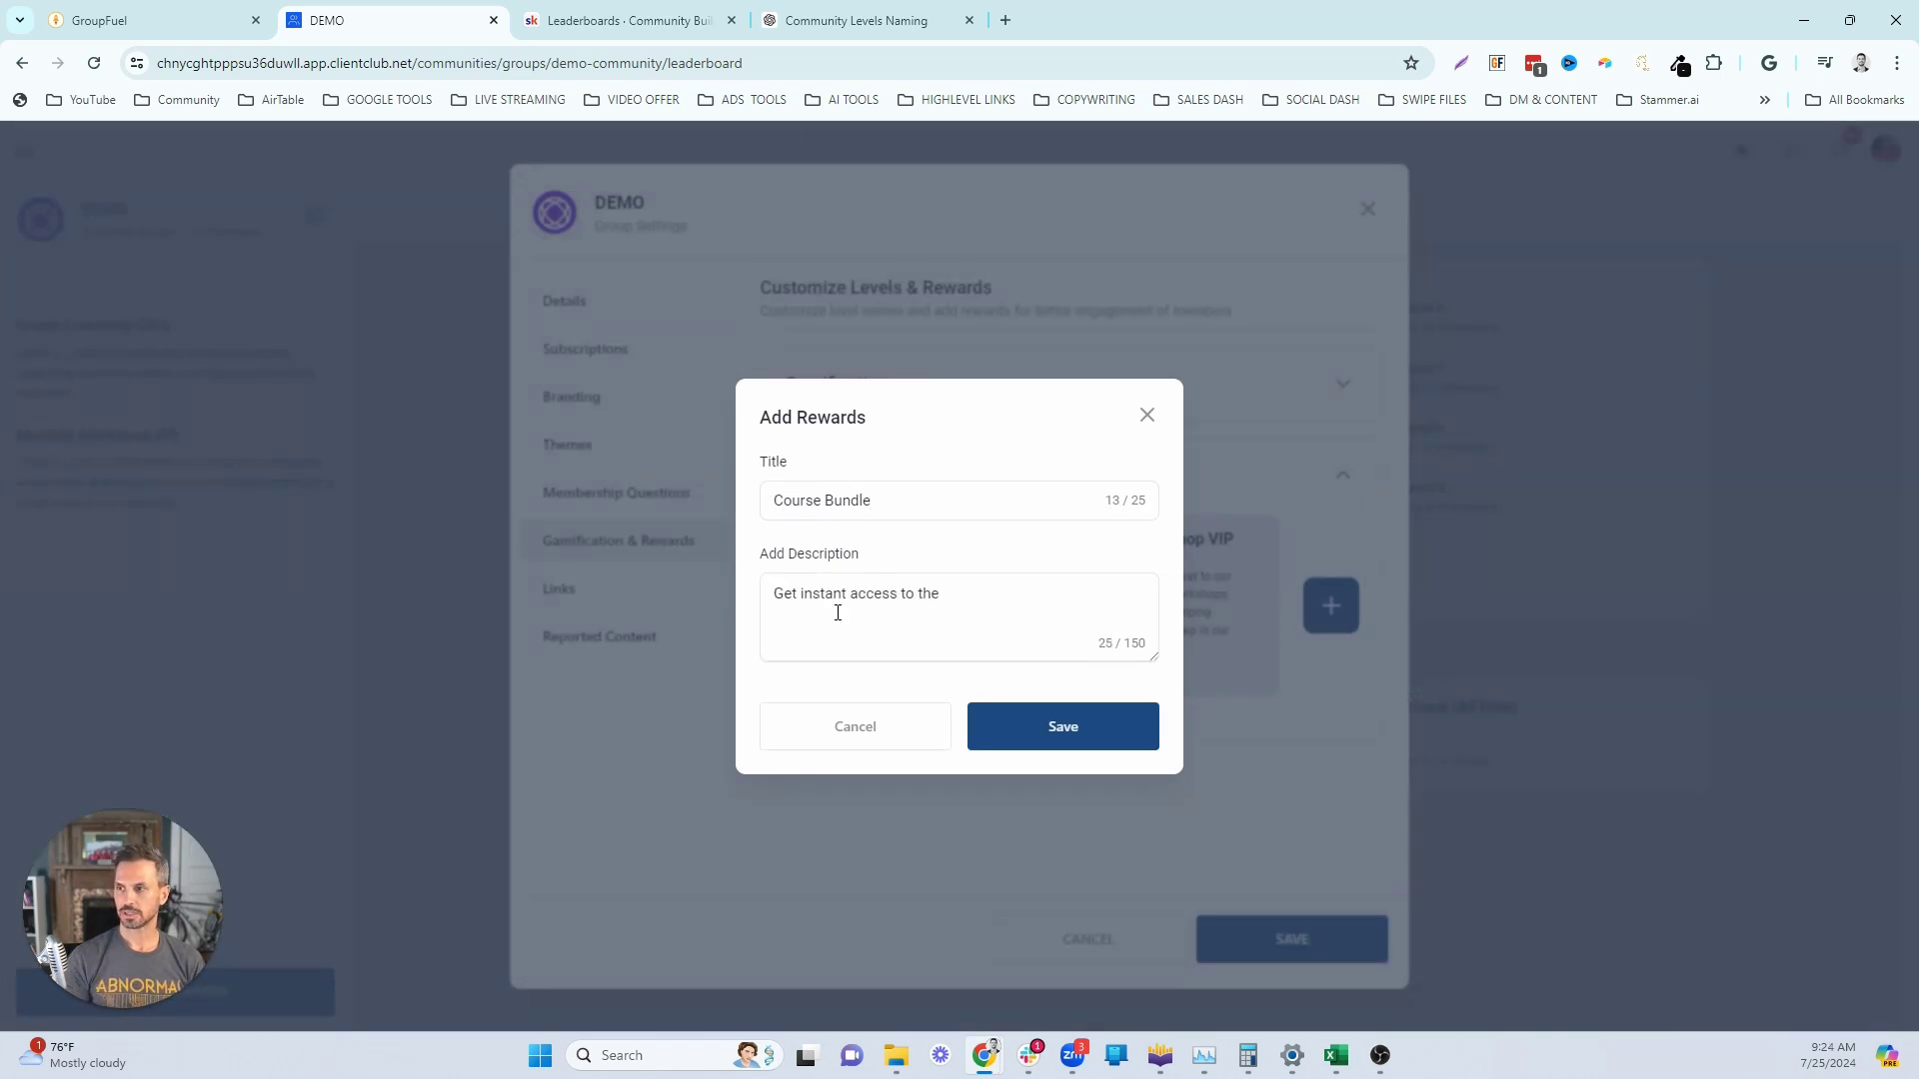
{"action": "key", "text": "BackSpace"}
{"action": "type", "text": "is special course"}
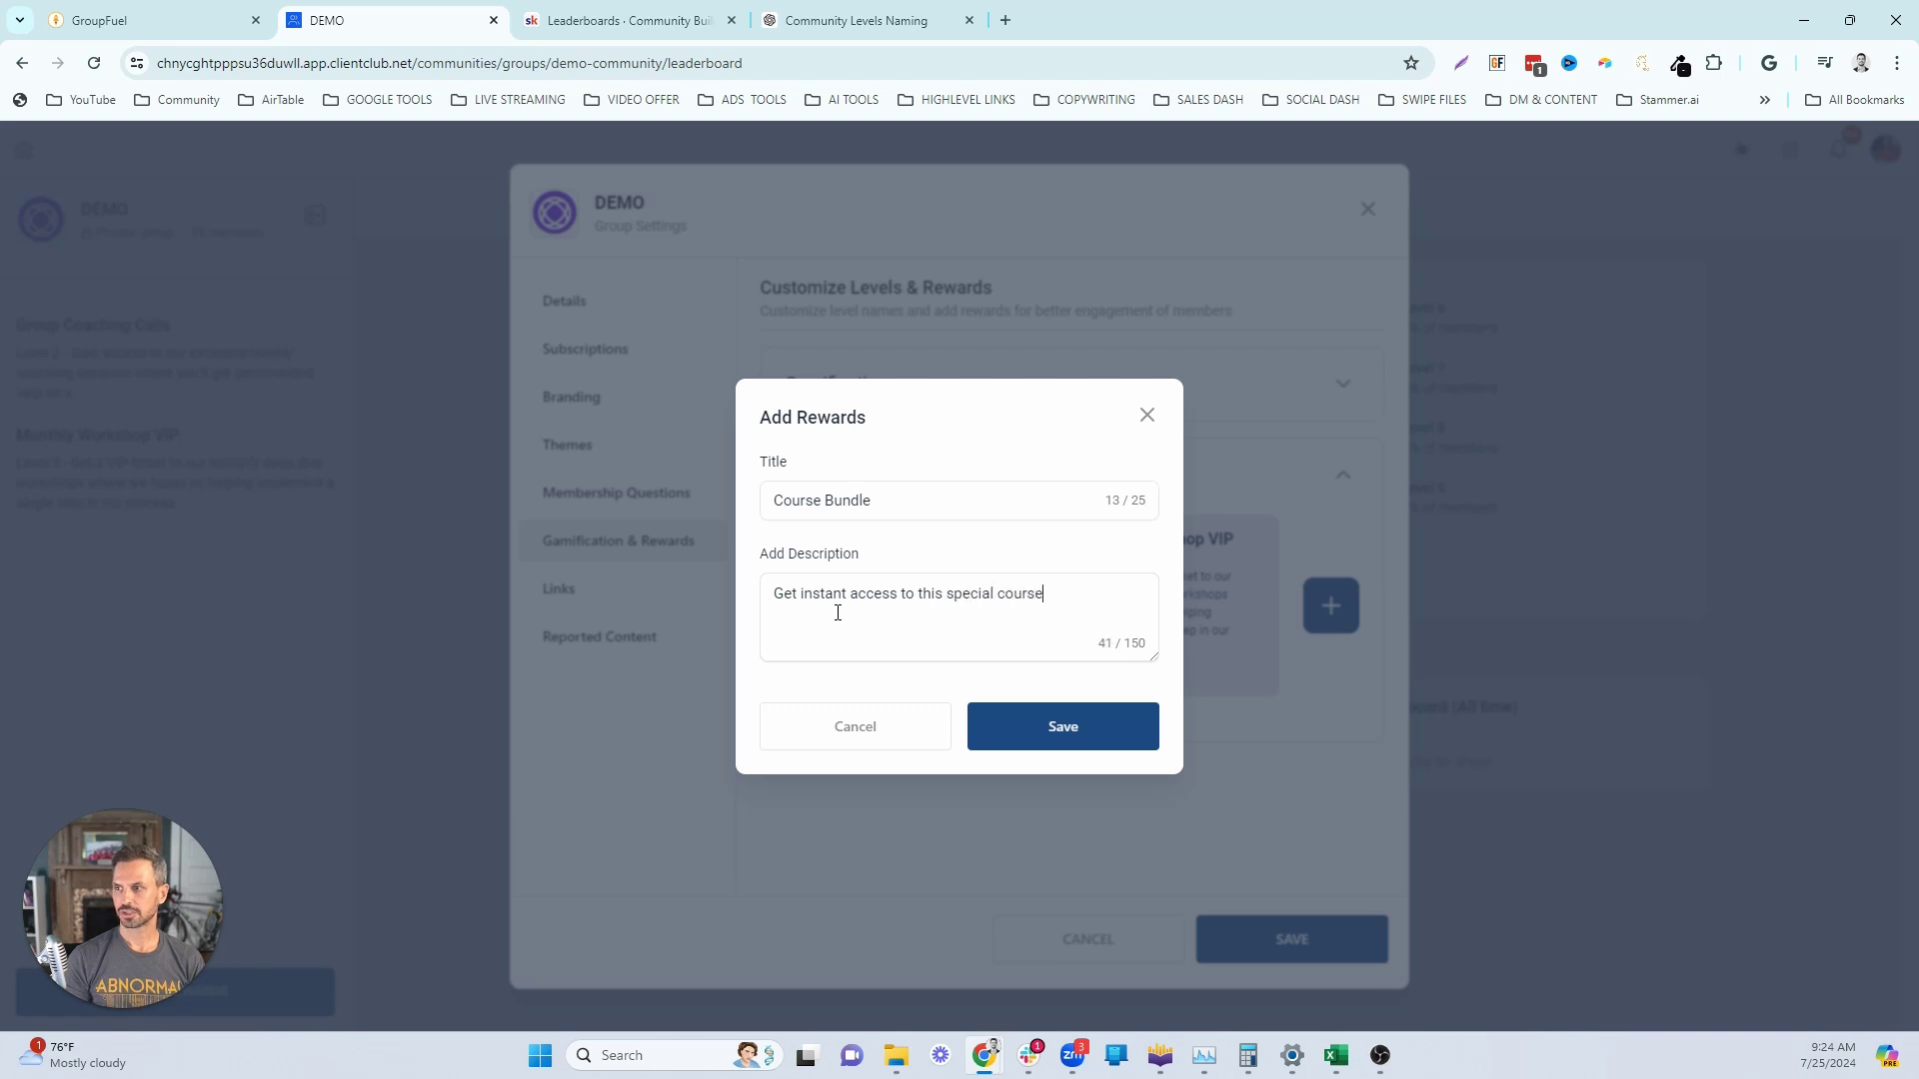
{"action": "type", "text": " bundle pre"}
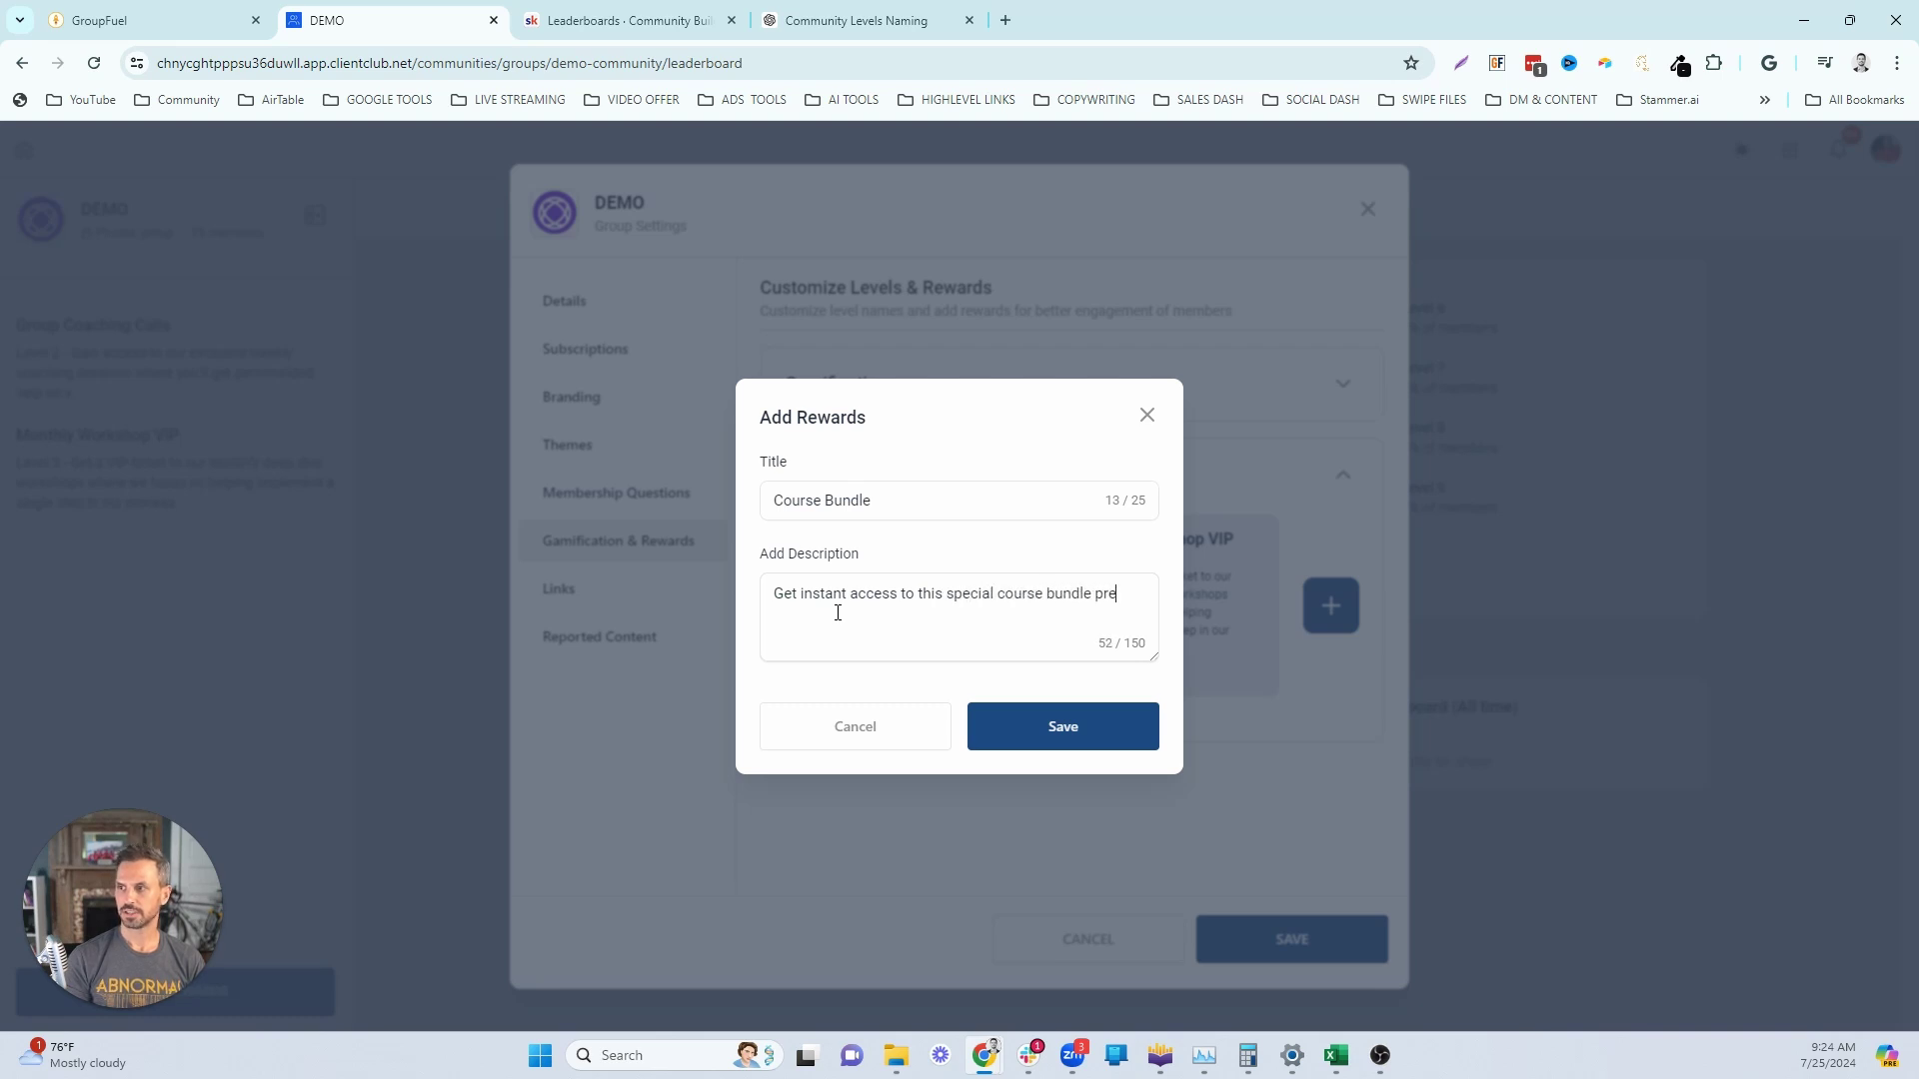
{"action": "type", "text": "viously sold ffor"}
{"action": "key", "text": "BackSpace"}
{"action": "key", "text": "BackSpace"}
{"action": "key", "text": "BackSpace"}
{"action": "type", "text": "or $5k. Lev"}
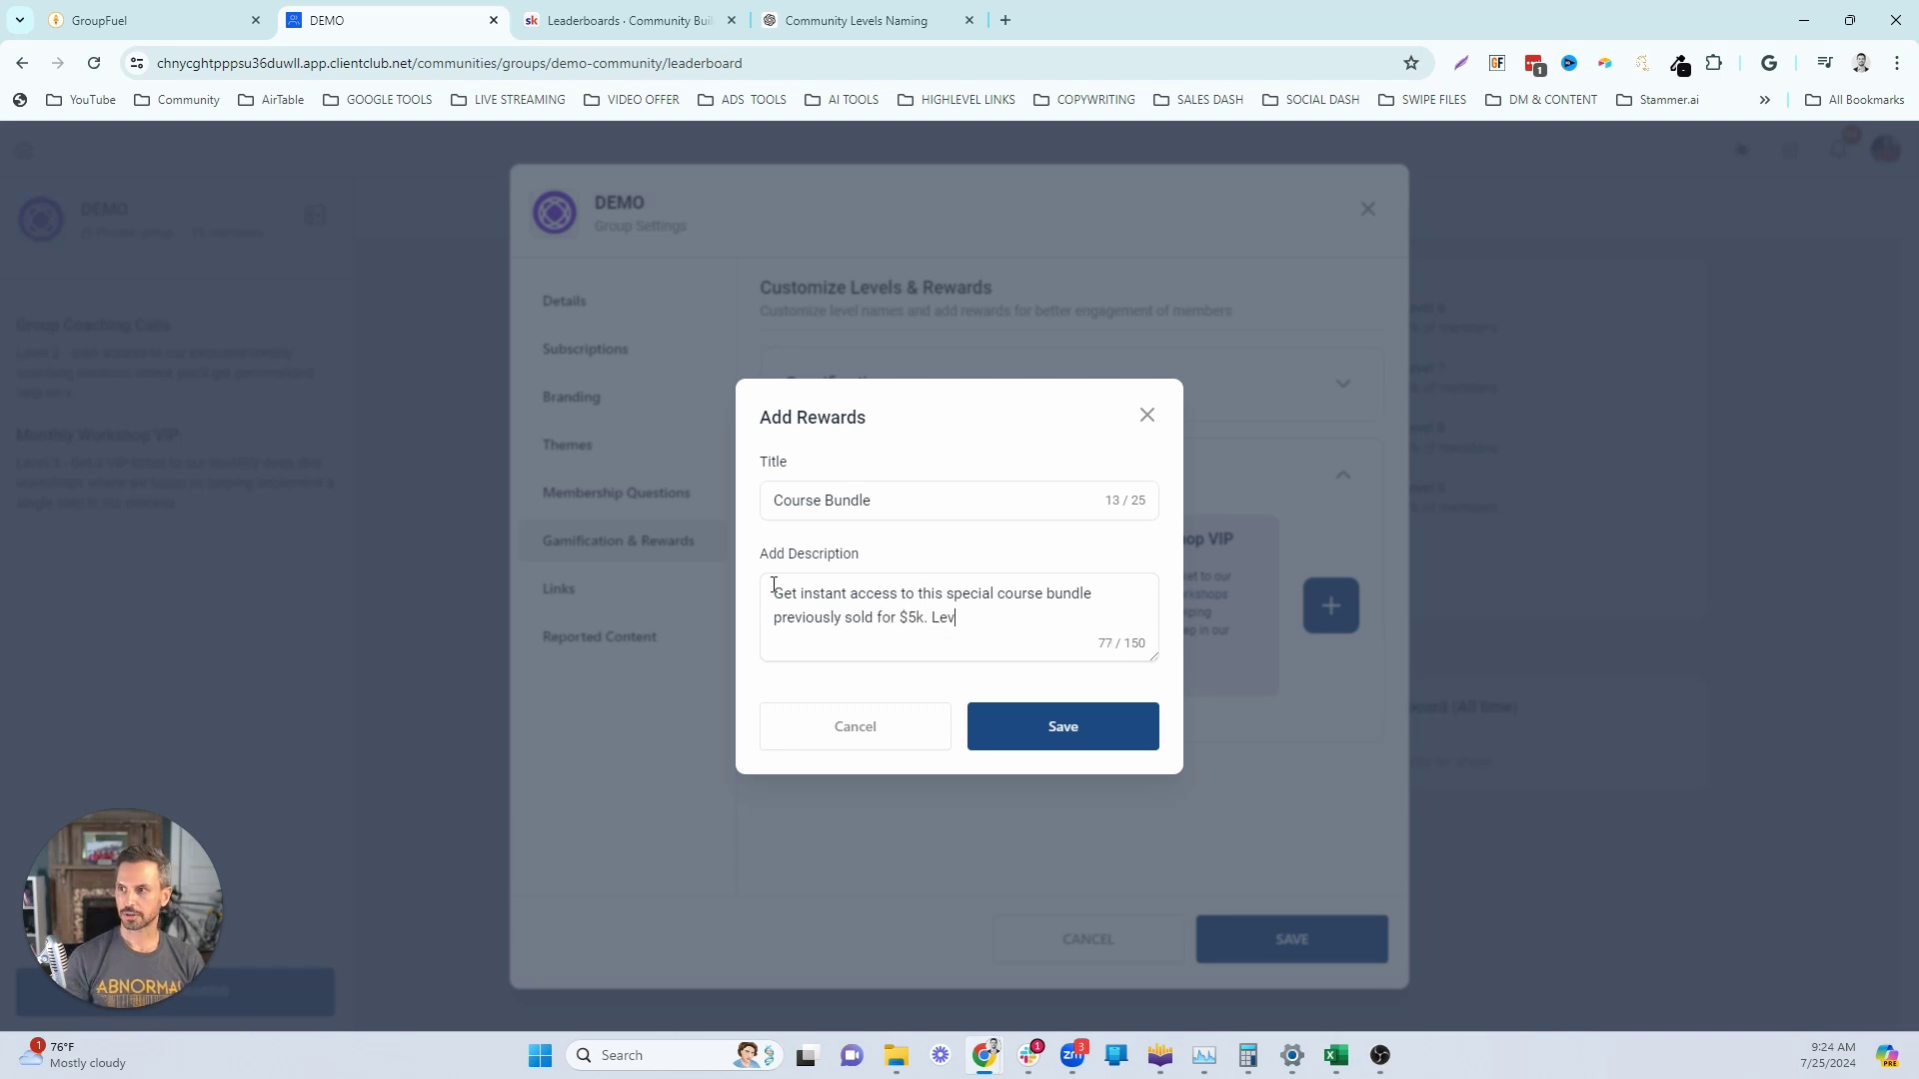
{"action": "left_click", "coordinate": [1104, 718]}
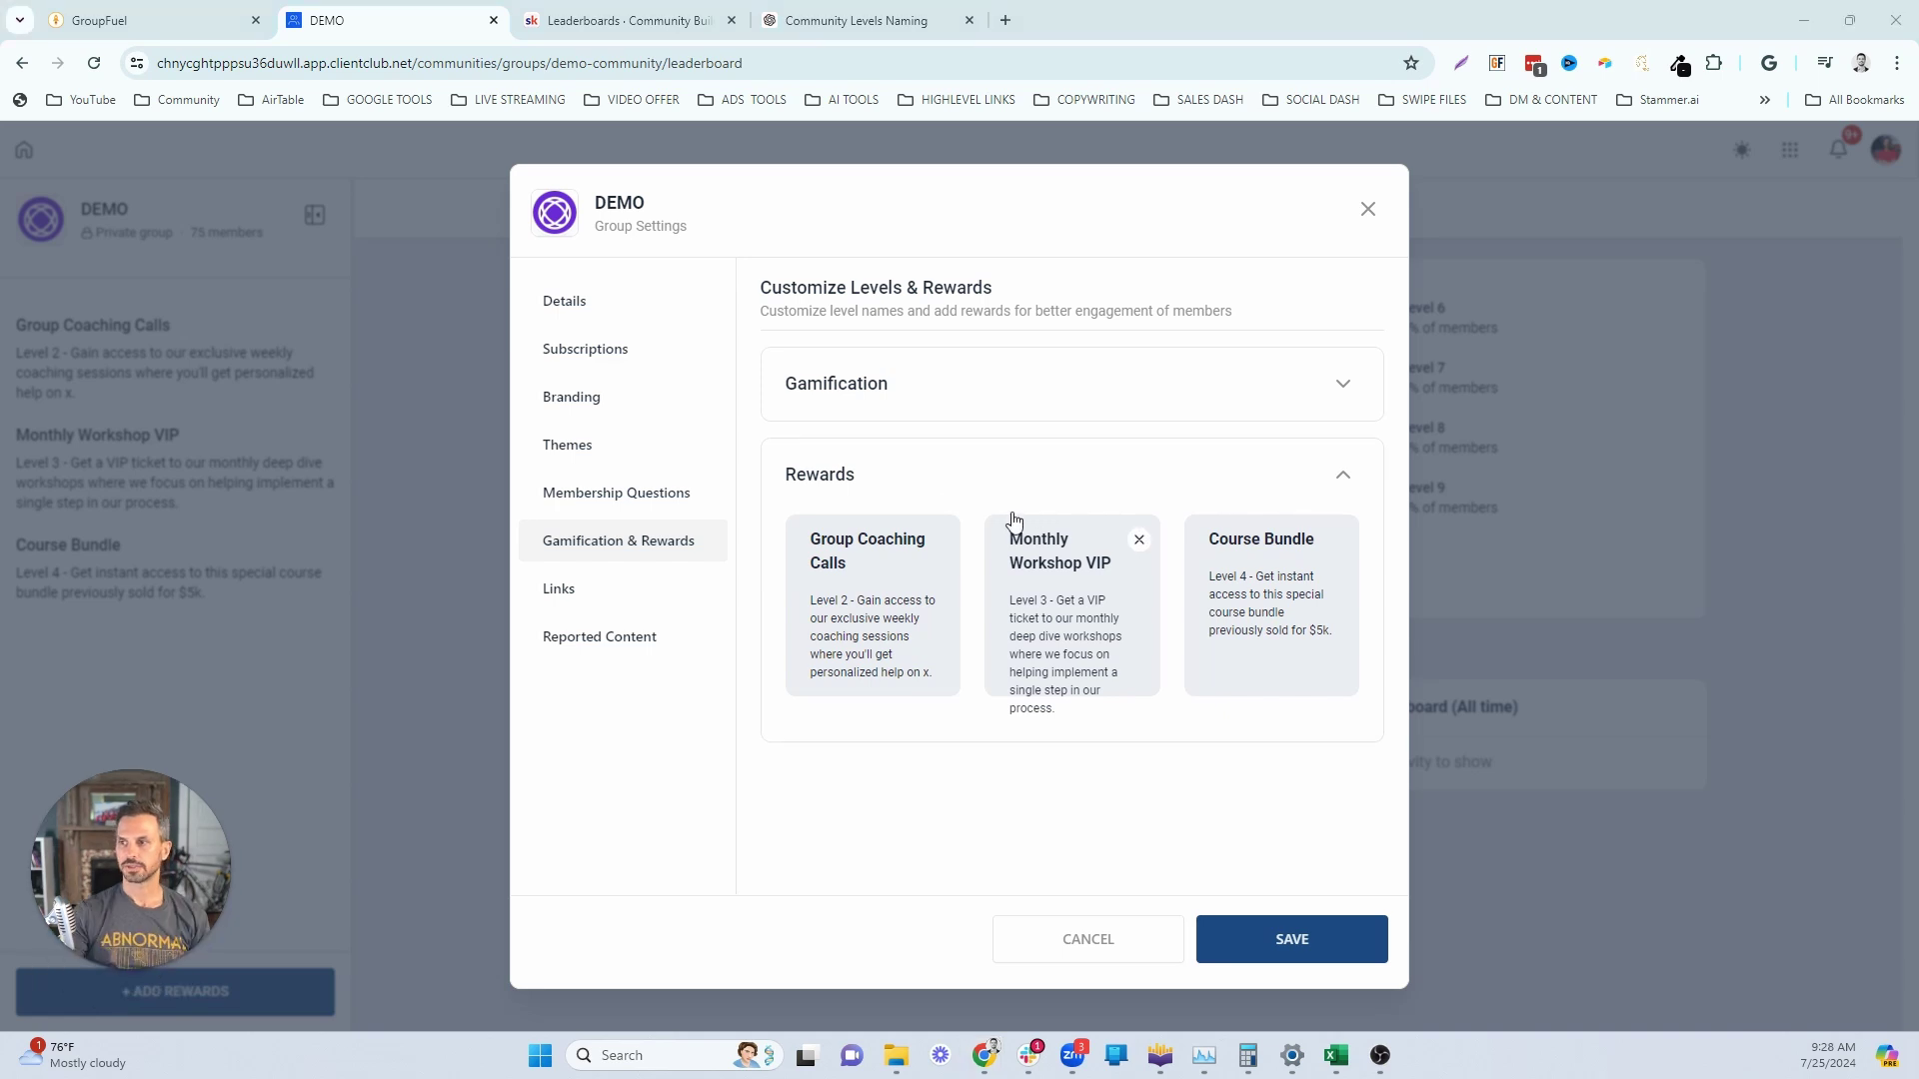
Clear every reward card so the panel reads 'Rewards will be displayed here.'
{"action": "mouse_move", "coordinate": [930, 552]}
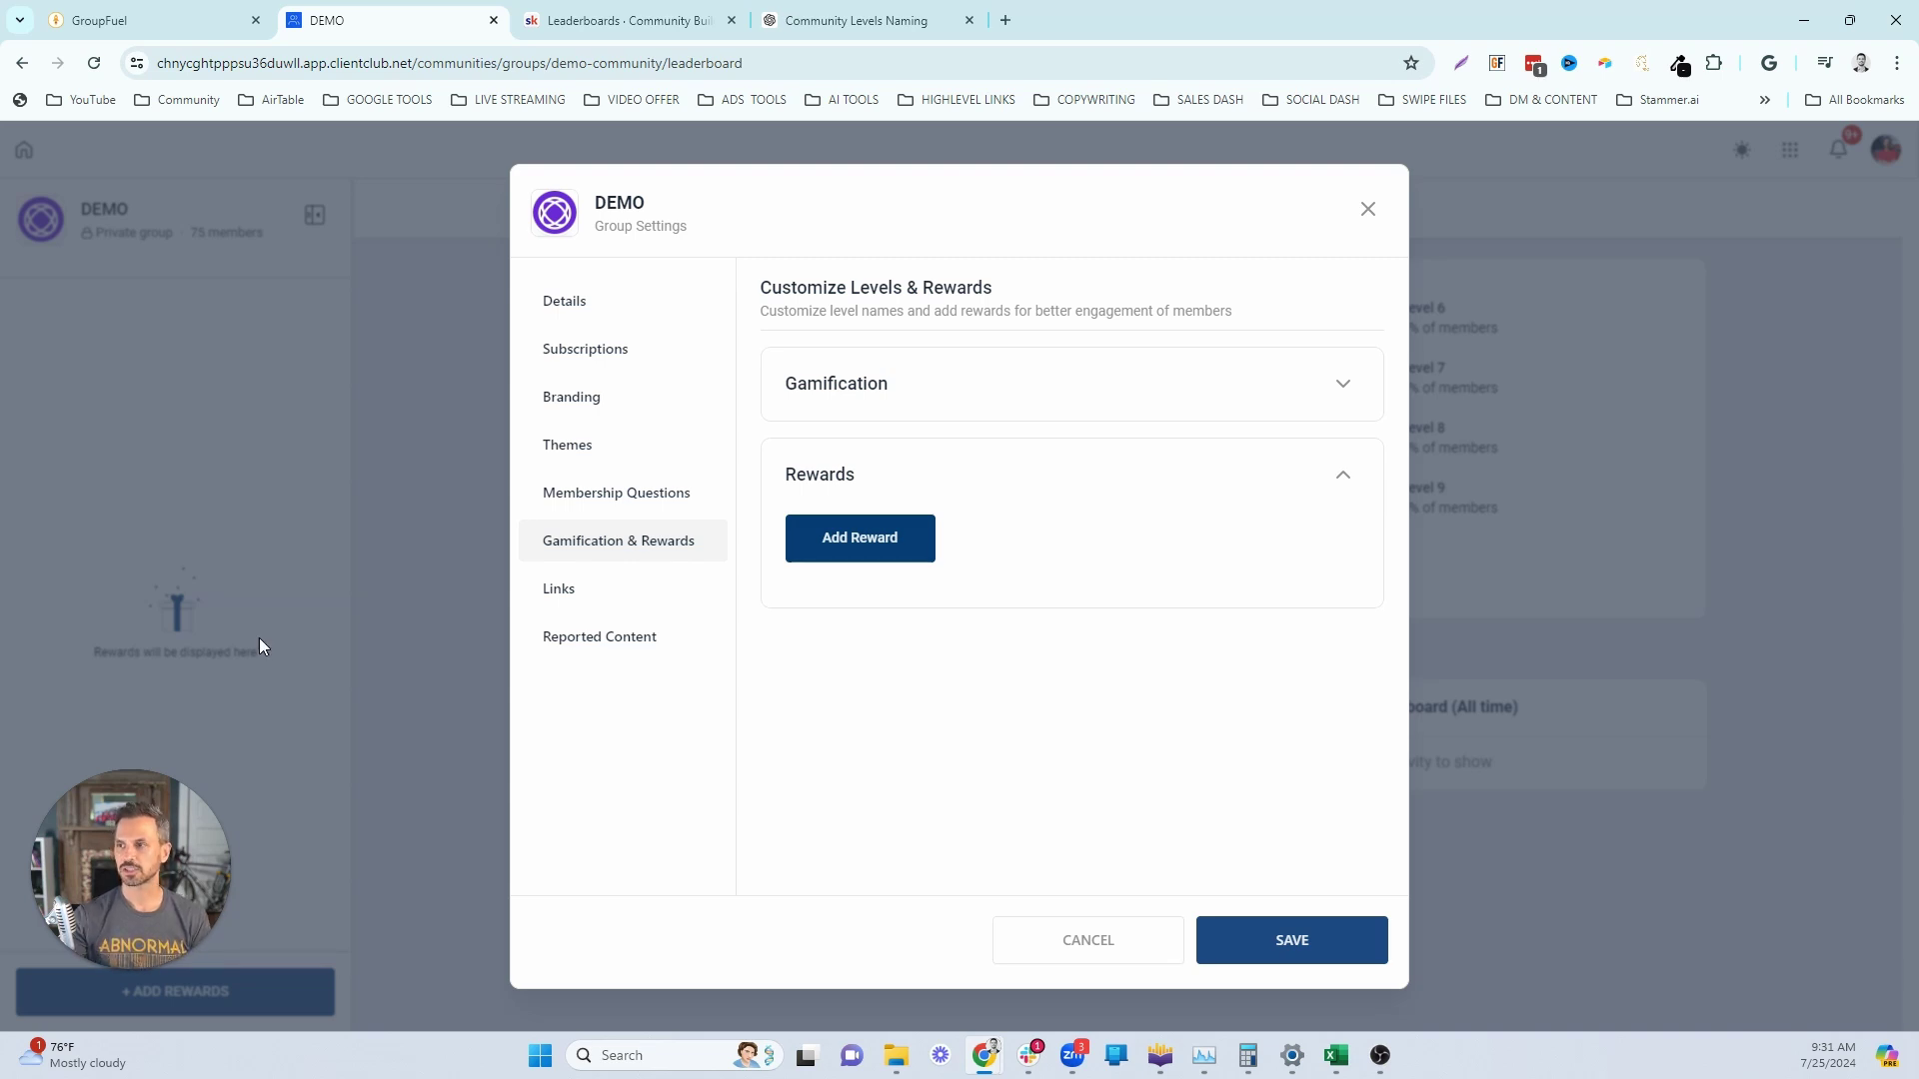
Save an 'Exclusive Merchandise' reward: Level 5 exclusive shirts and hats for the most engaged members
{"action": "left_click", "coordinate": [844, 539]}
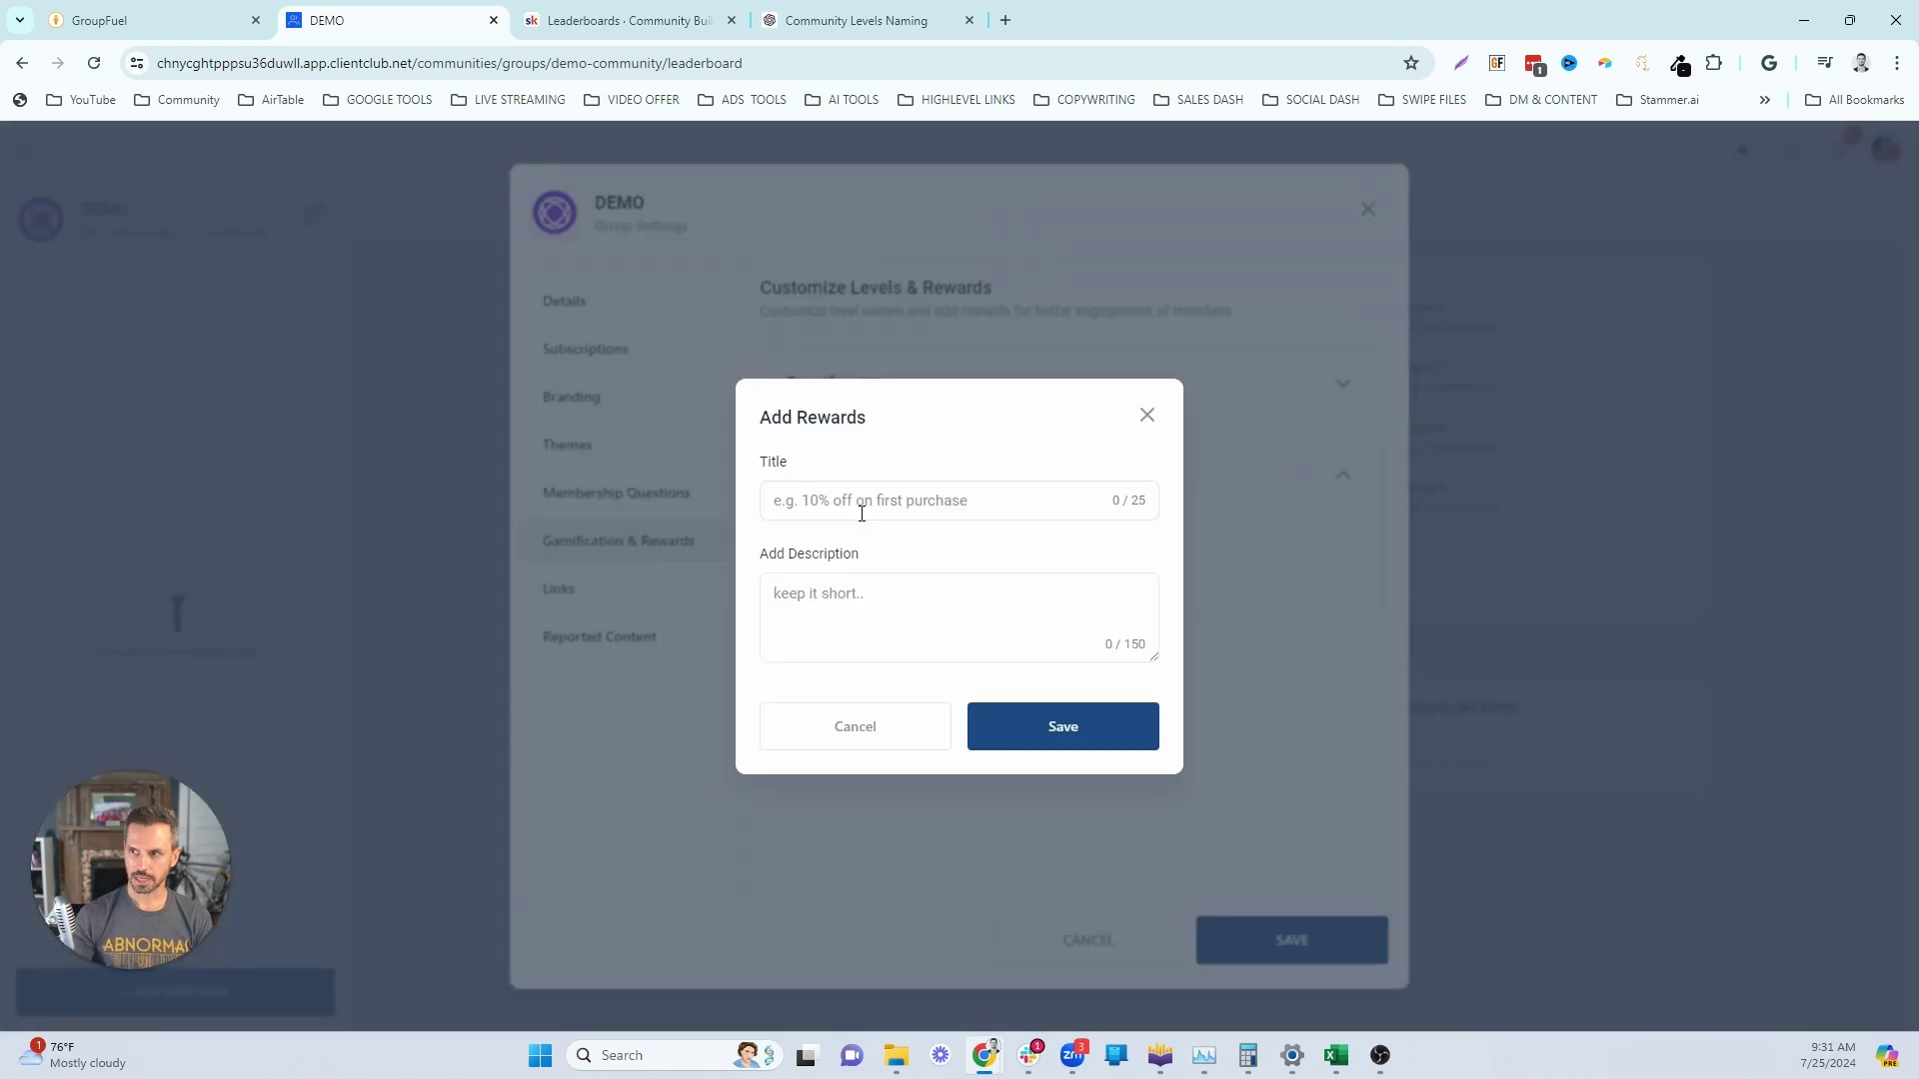
{"action": "type", "text": "Exclusive mem"}
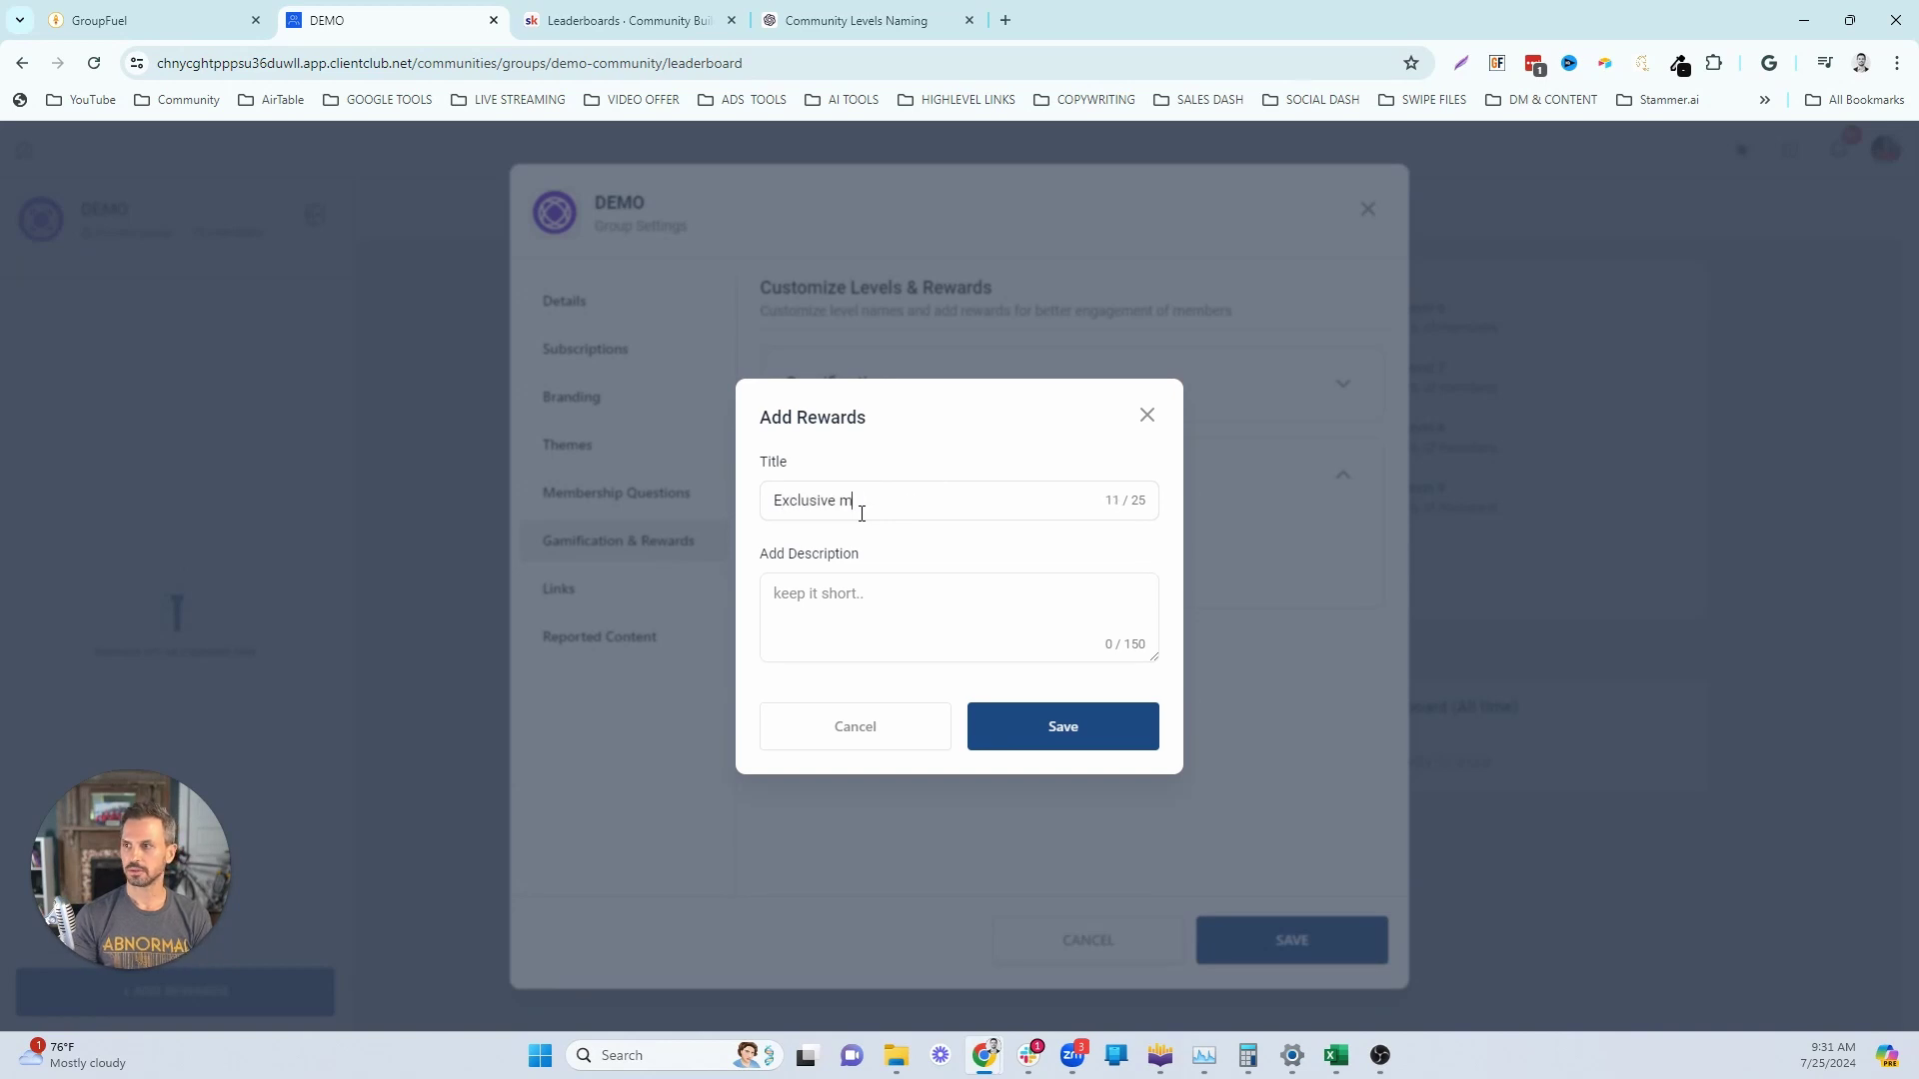
{"action": "key", "text": "BackSpace"}
{"action": "key", "text": "BackSpace"}
{"action": "key", "text": "BackSpace"}
{"action": "type", "text": "Merchandise"}
{"action": "left_click", "coordinate": [871, 604]}
{"action": "type", "text": "Level 5"}
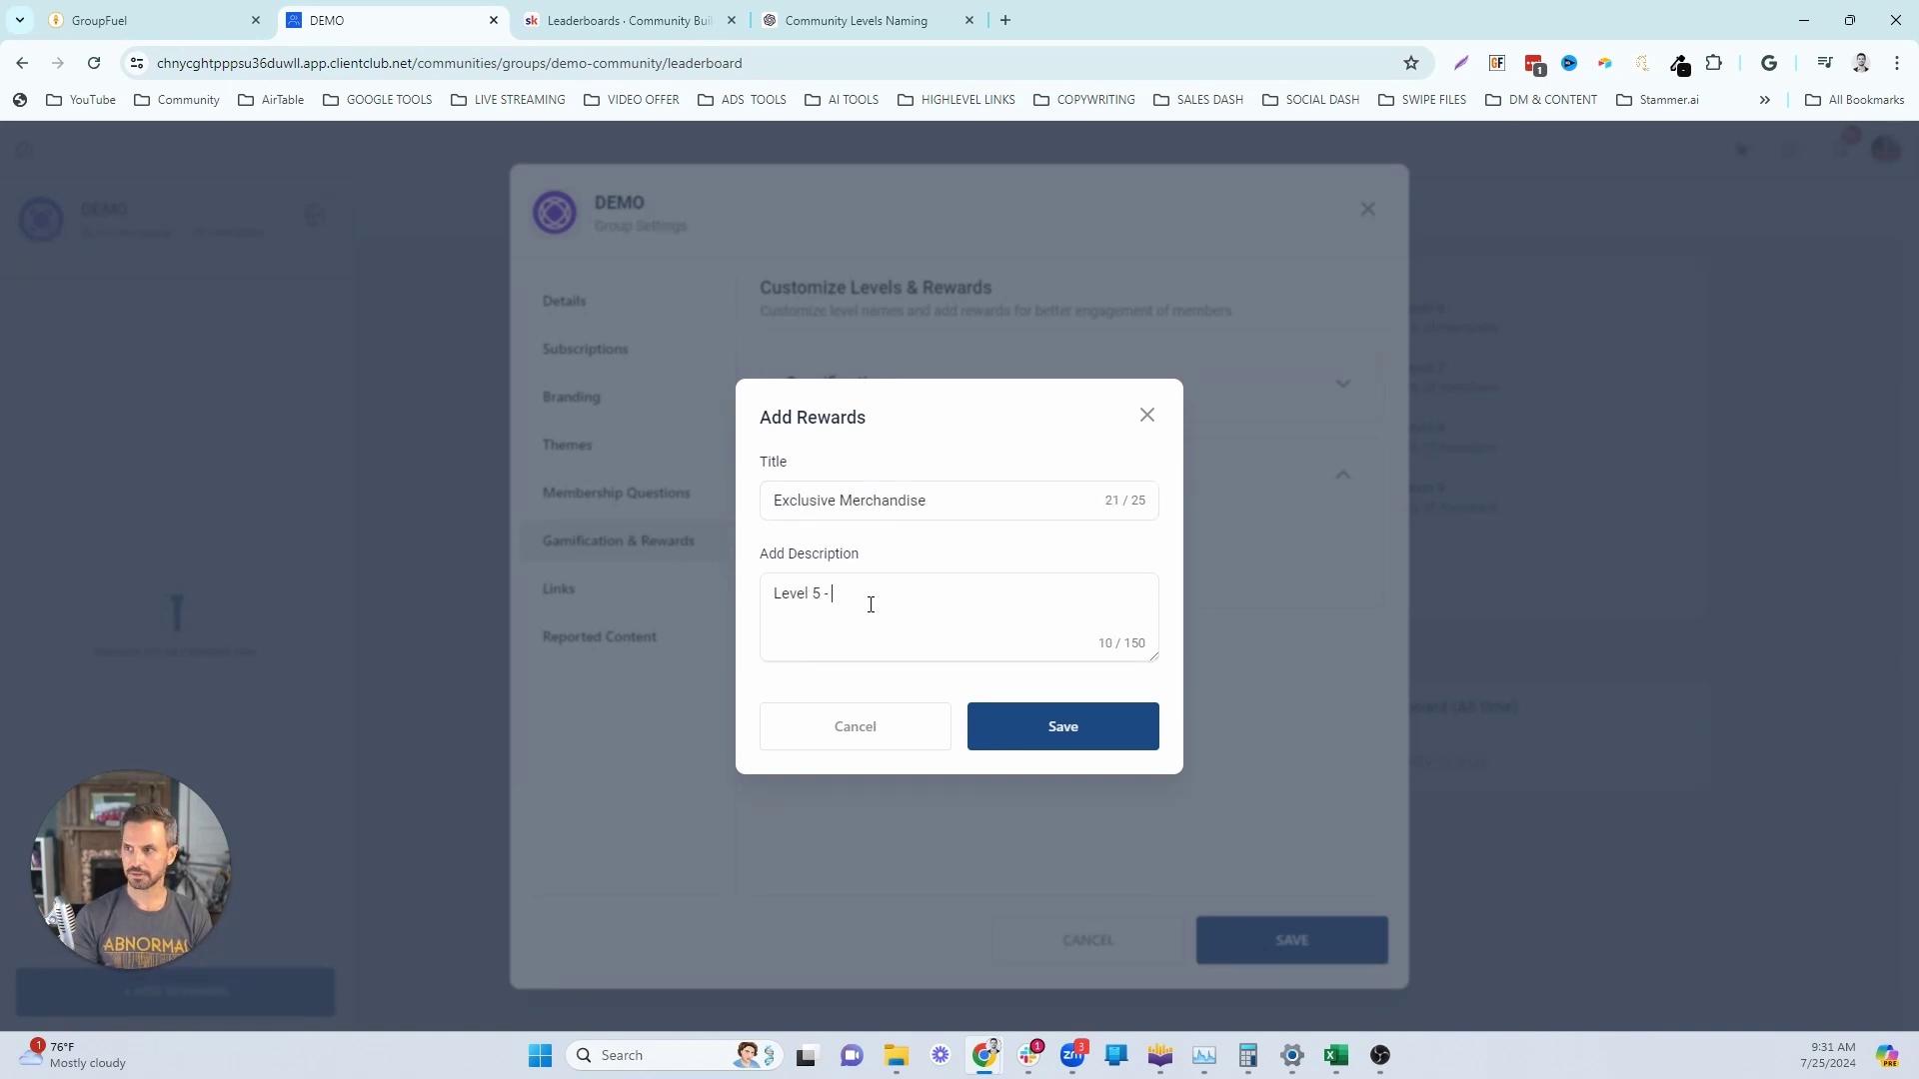
{"action": "type", "text": " - Get our "}
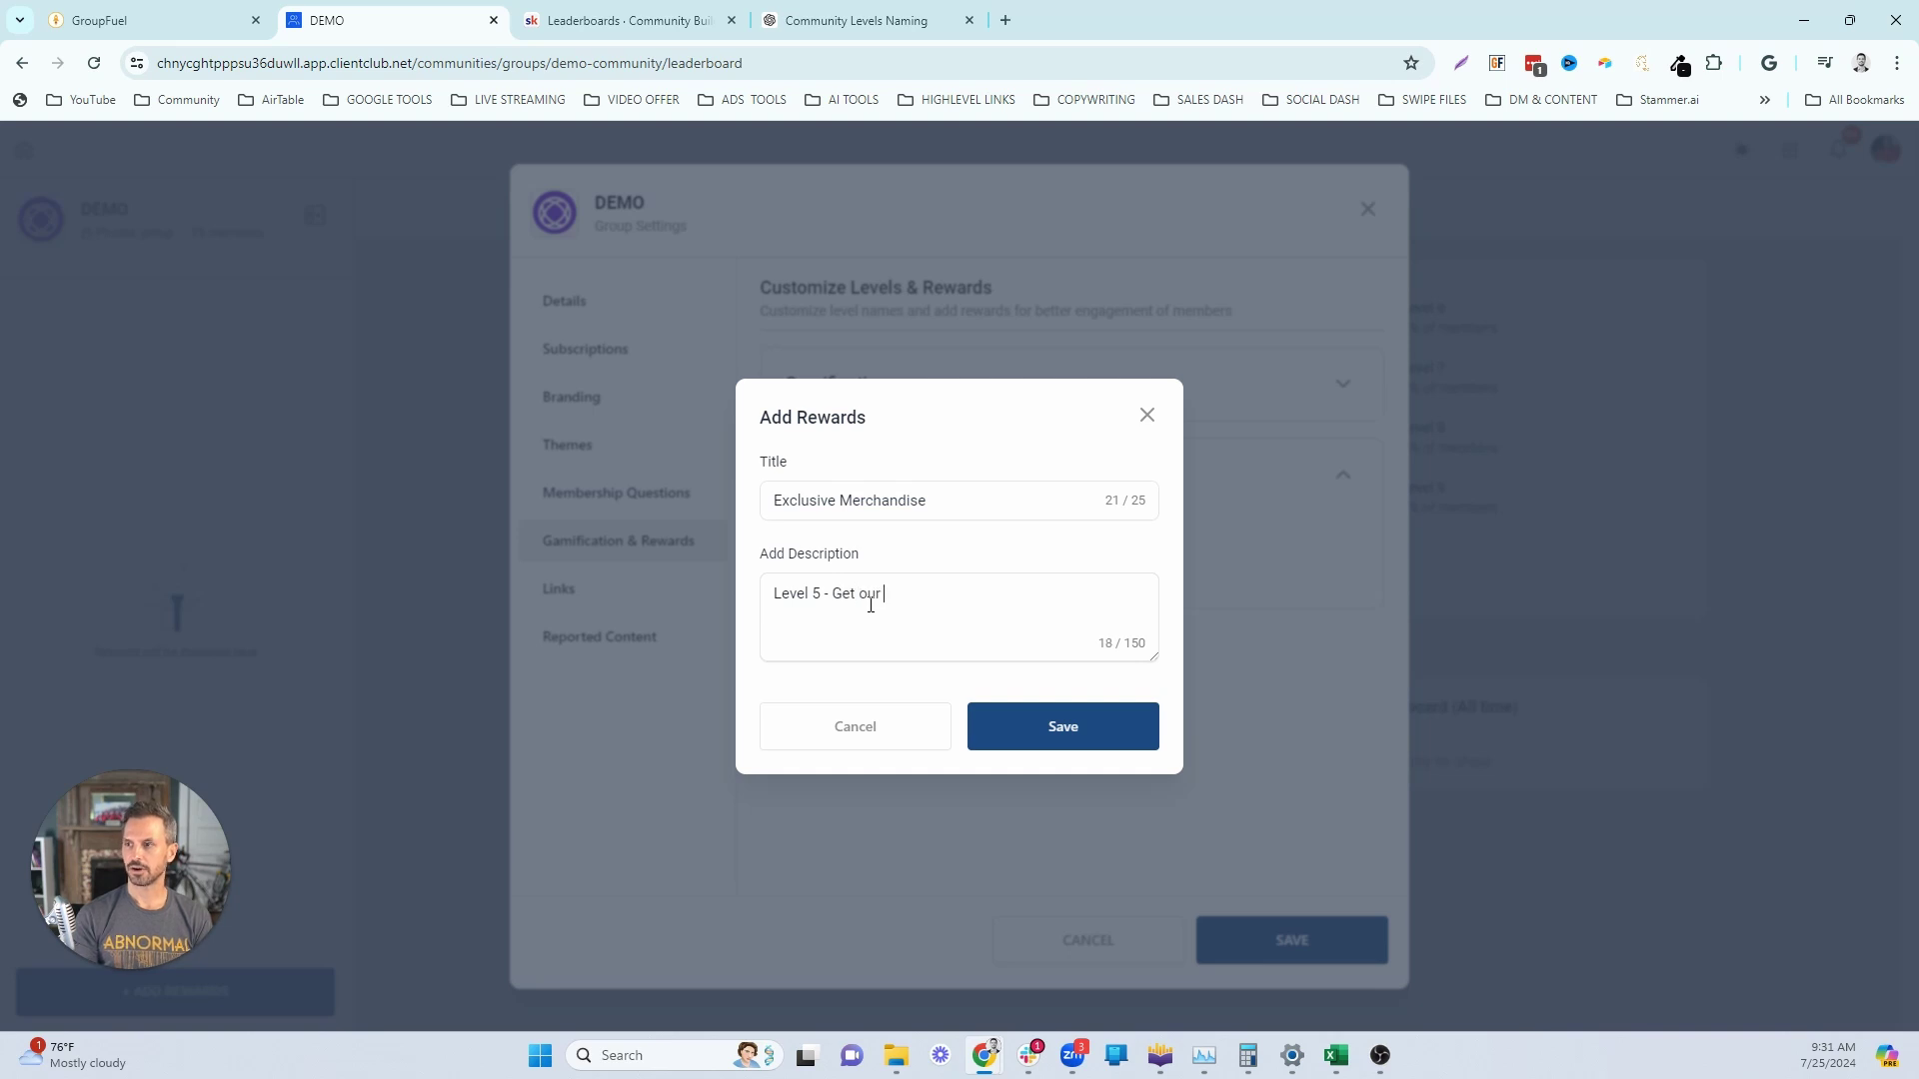
{"action": "type", "text": "exclusive shirts and hats only available to our most eng"}
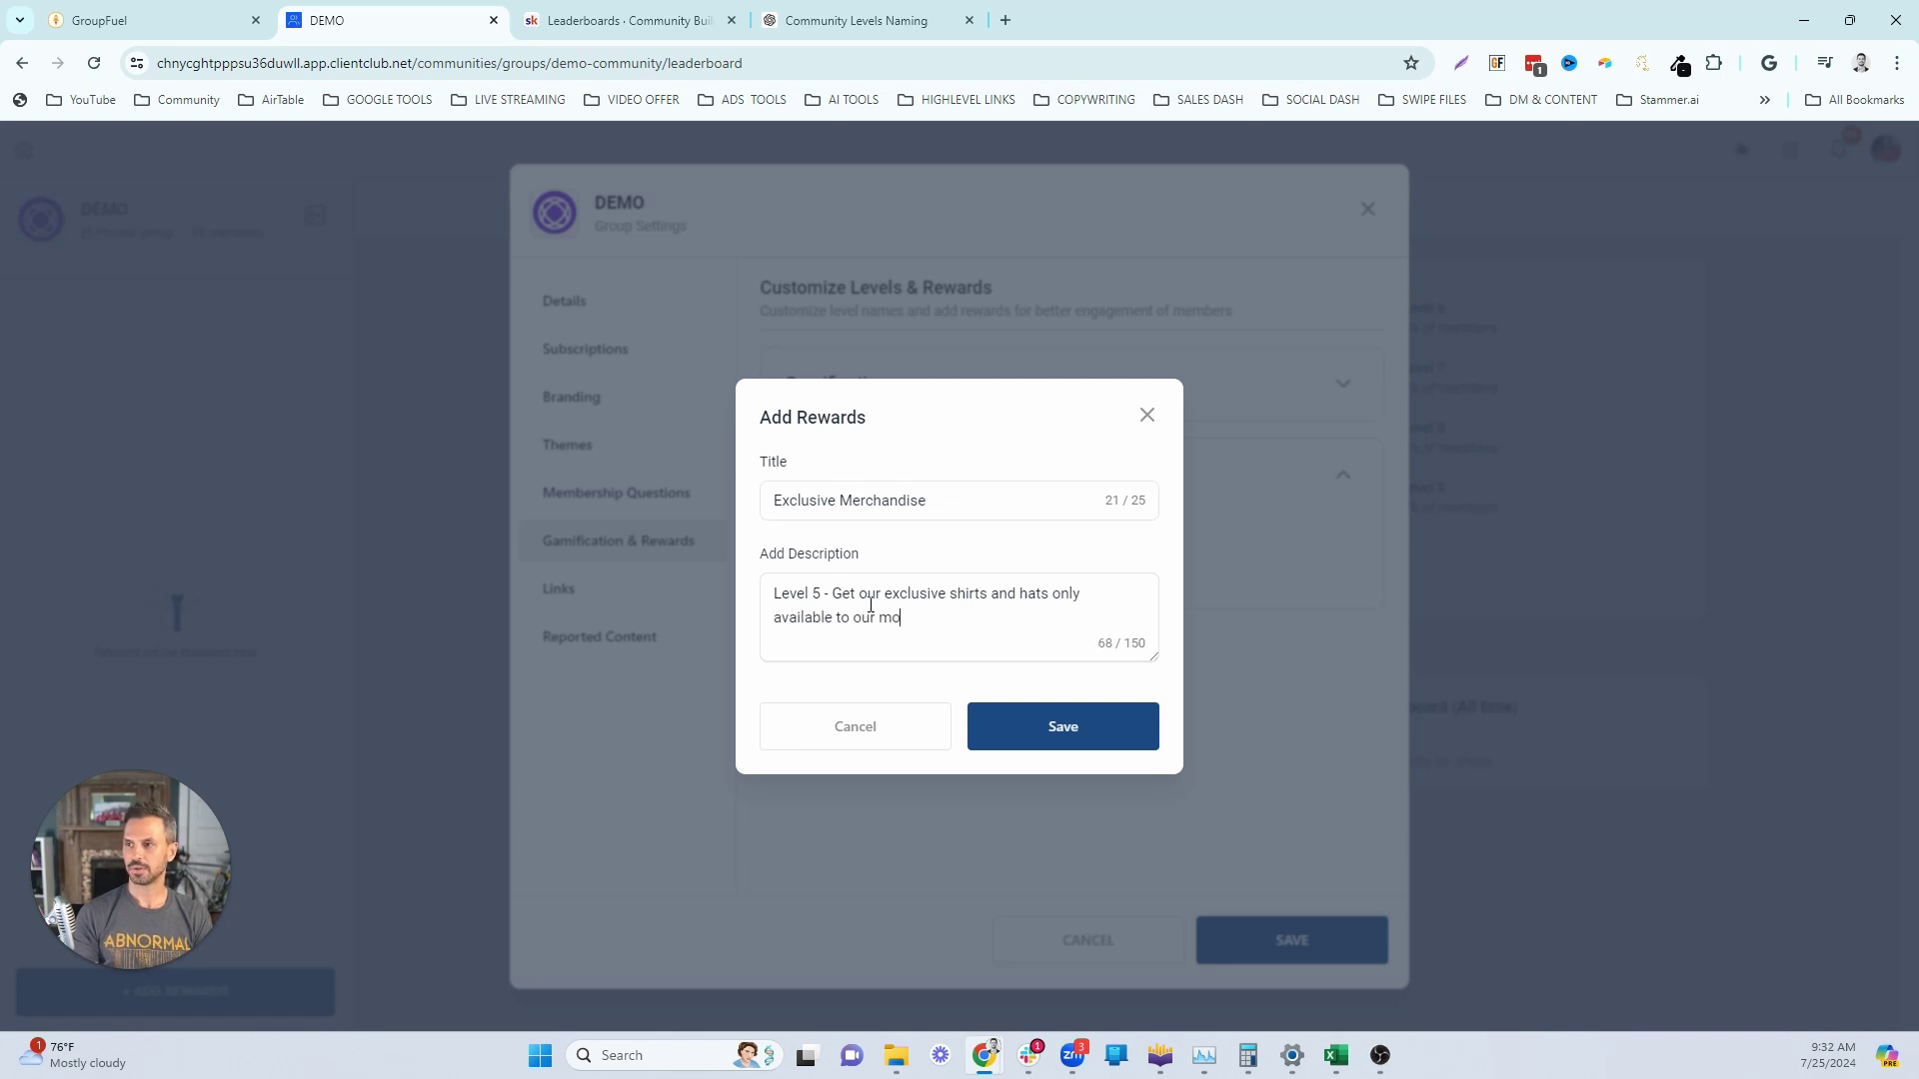
{"action": "type", "text": "aged members."}
{"action": "left_click", "coordinate": [1062, 733]}
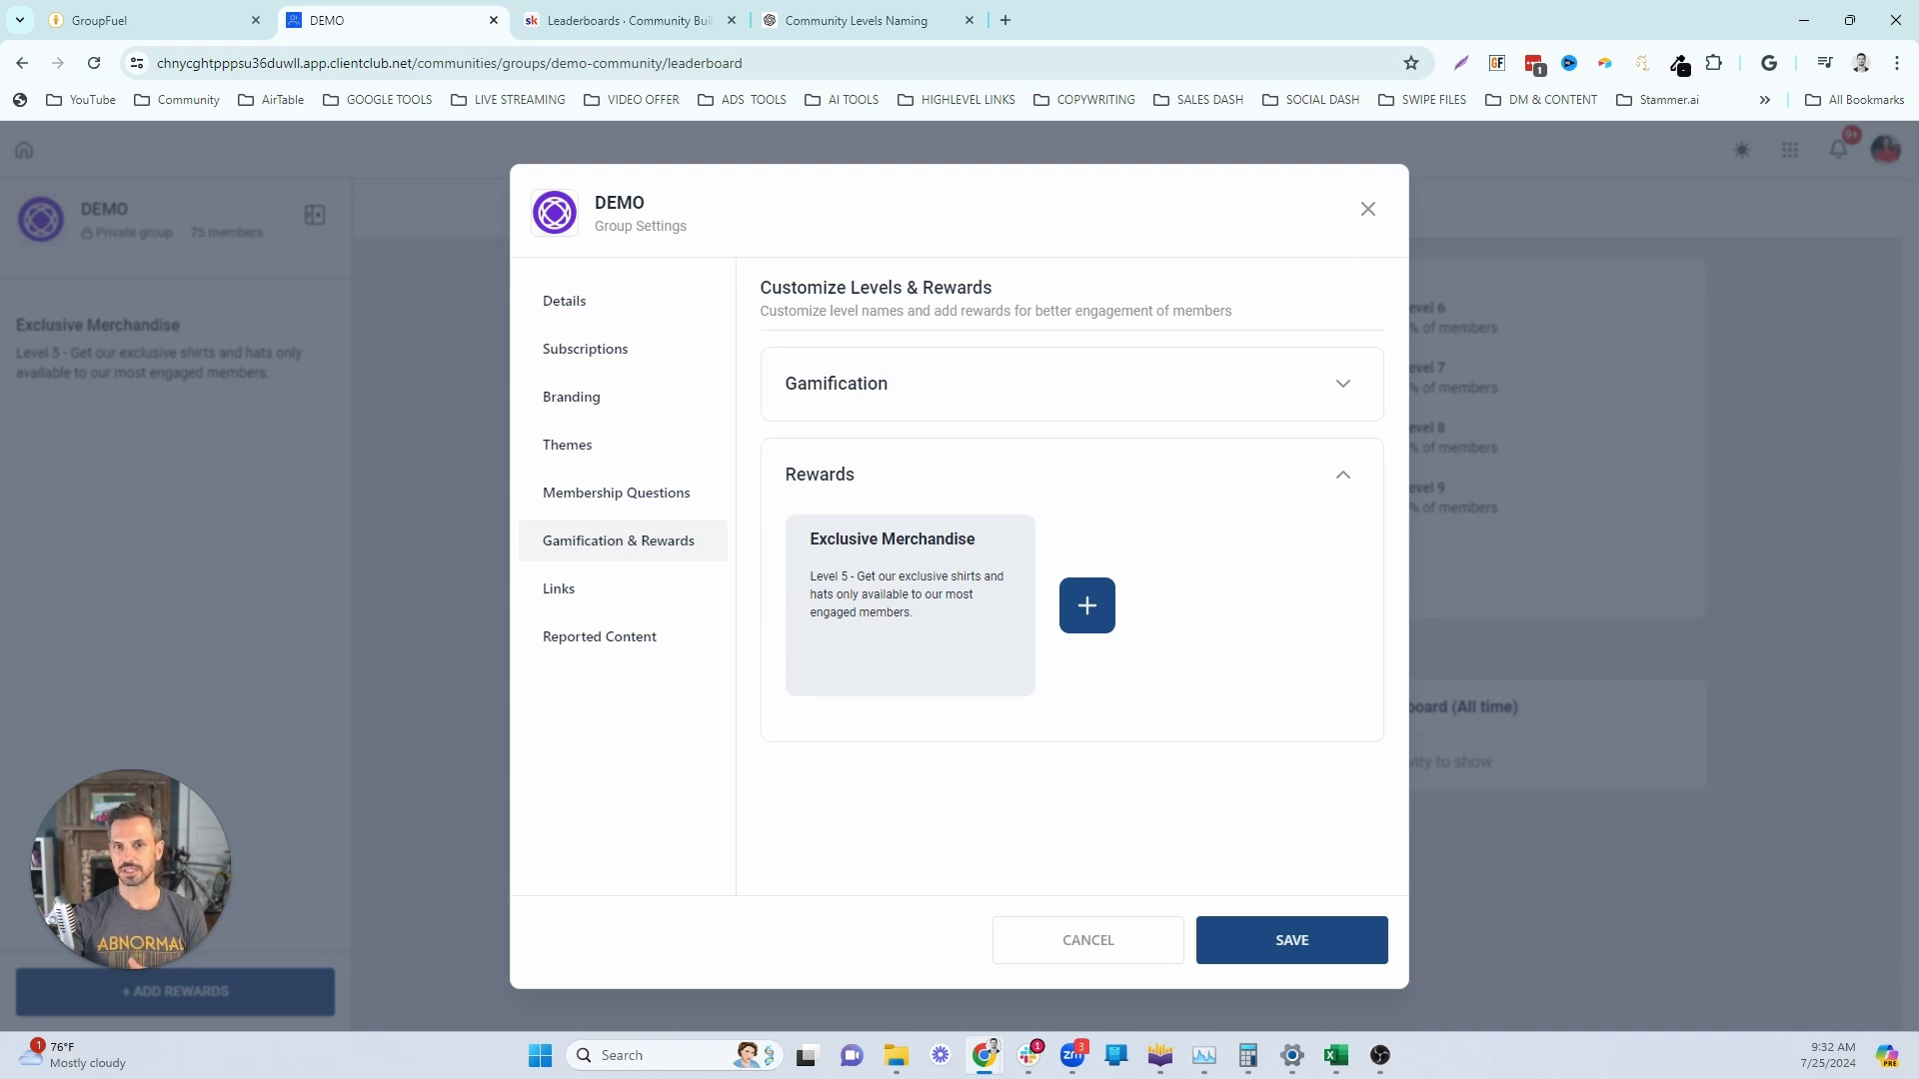
Save a 'VIP 1-on-1 Coaching Call' reward: Level 6 60-minute call on offer creation, traffic, monetization
{"action": "left_click", "coordinate": [1087, 605]}
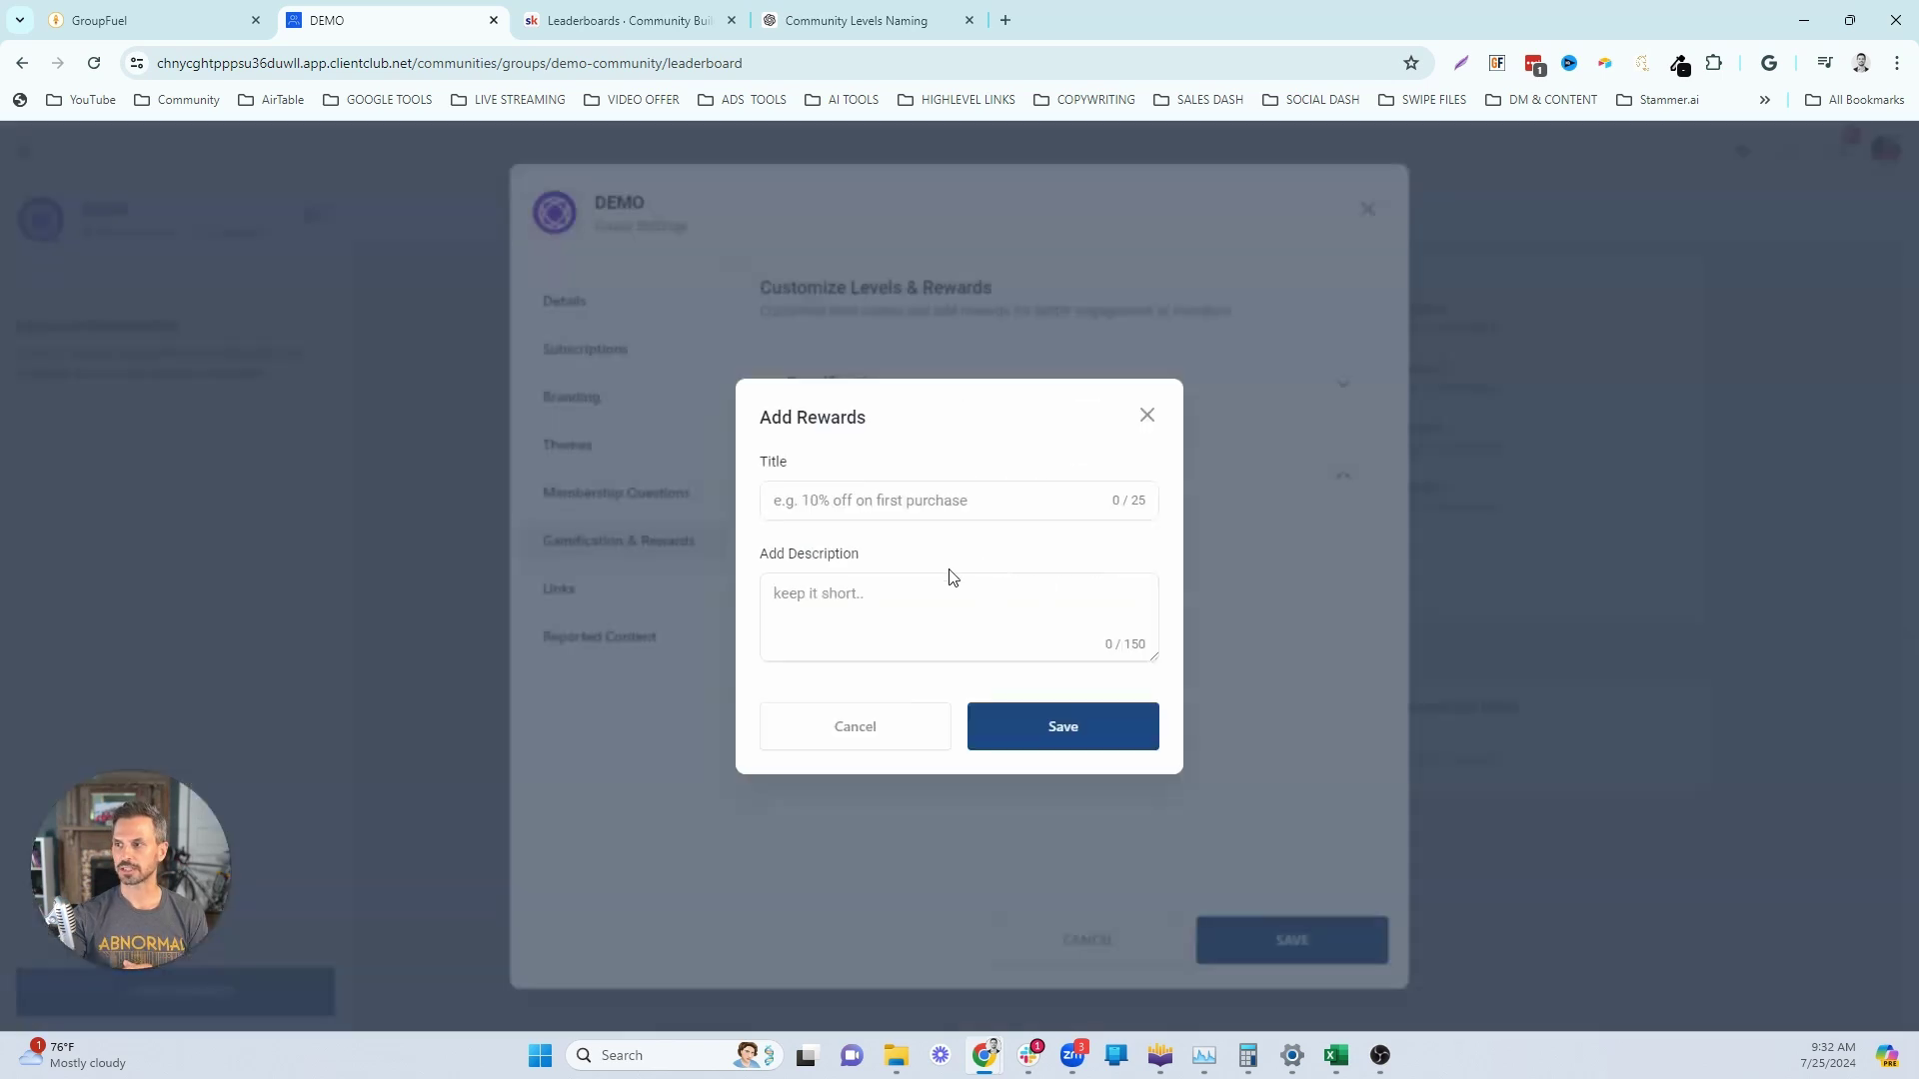
{"action": "left_click", "coordinate": [892, 584]}
{"action": "type", "text": "Level 6"}
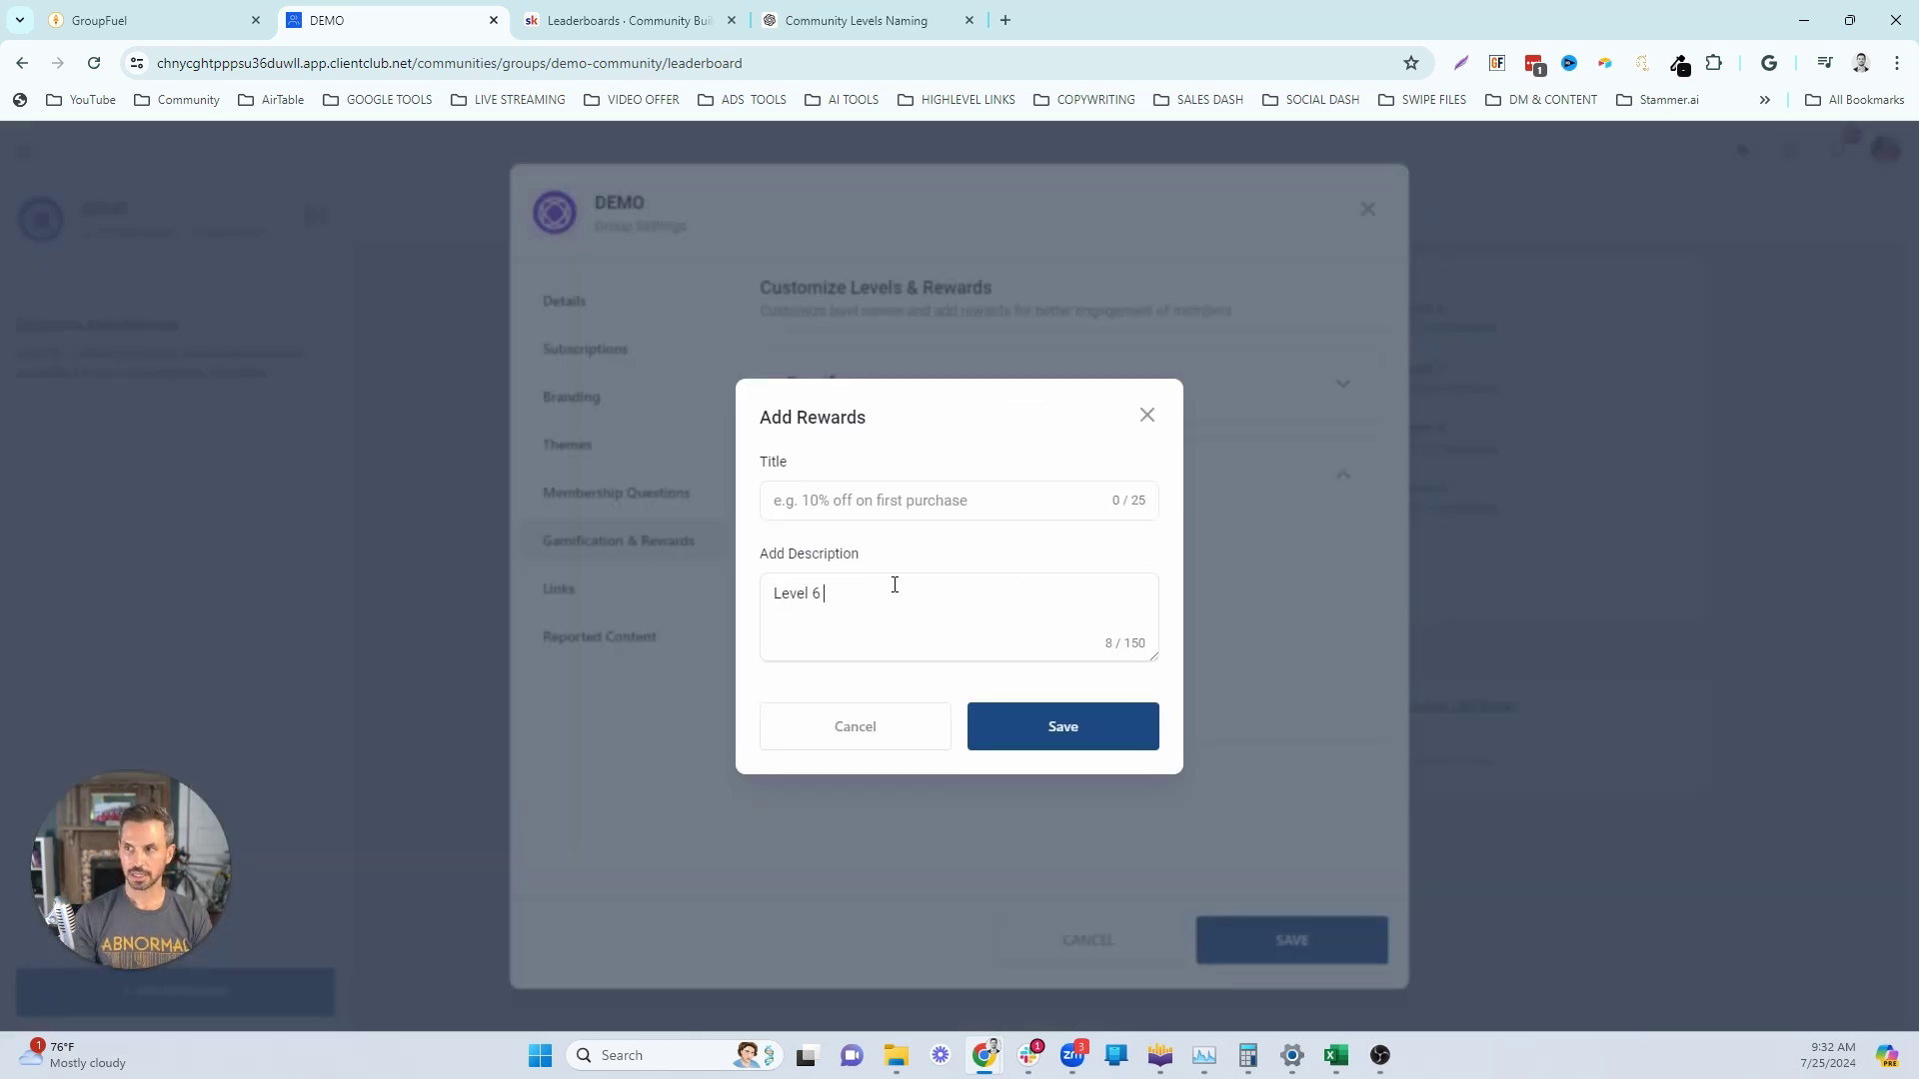
{"action": "left_click", "coordinate": [803, 490]}
{"action": "type", "text": "VIP 1-o"}
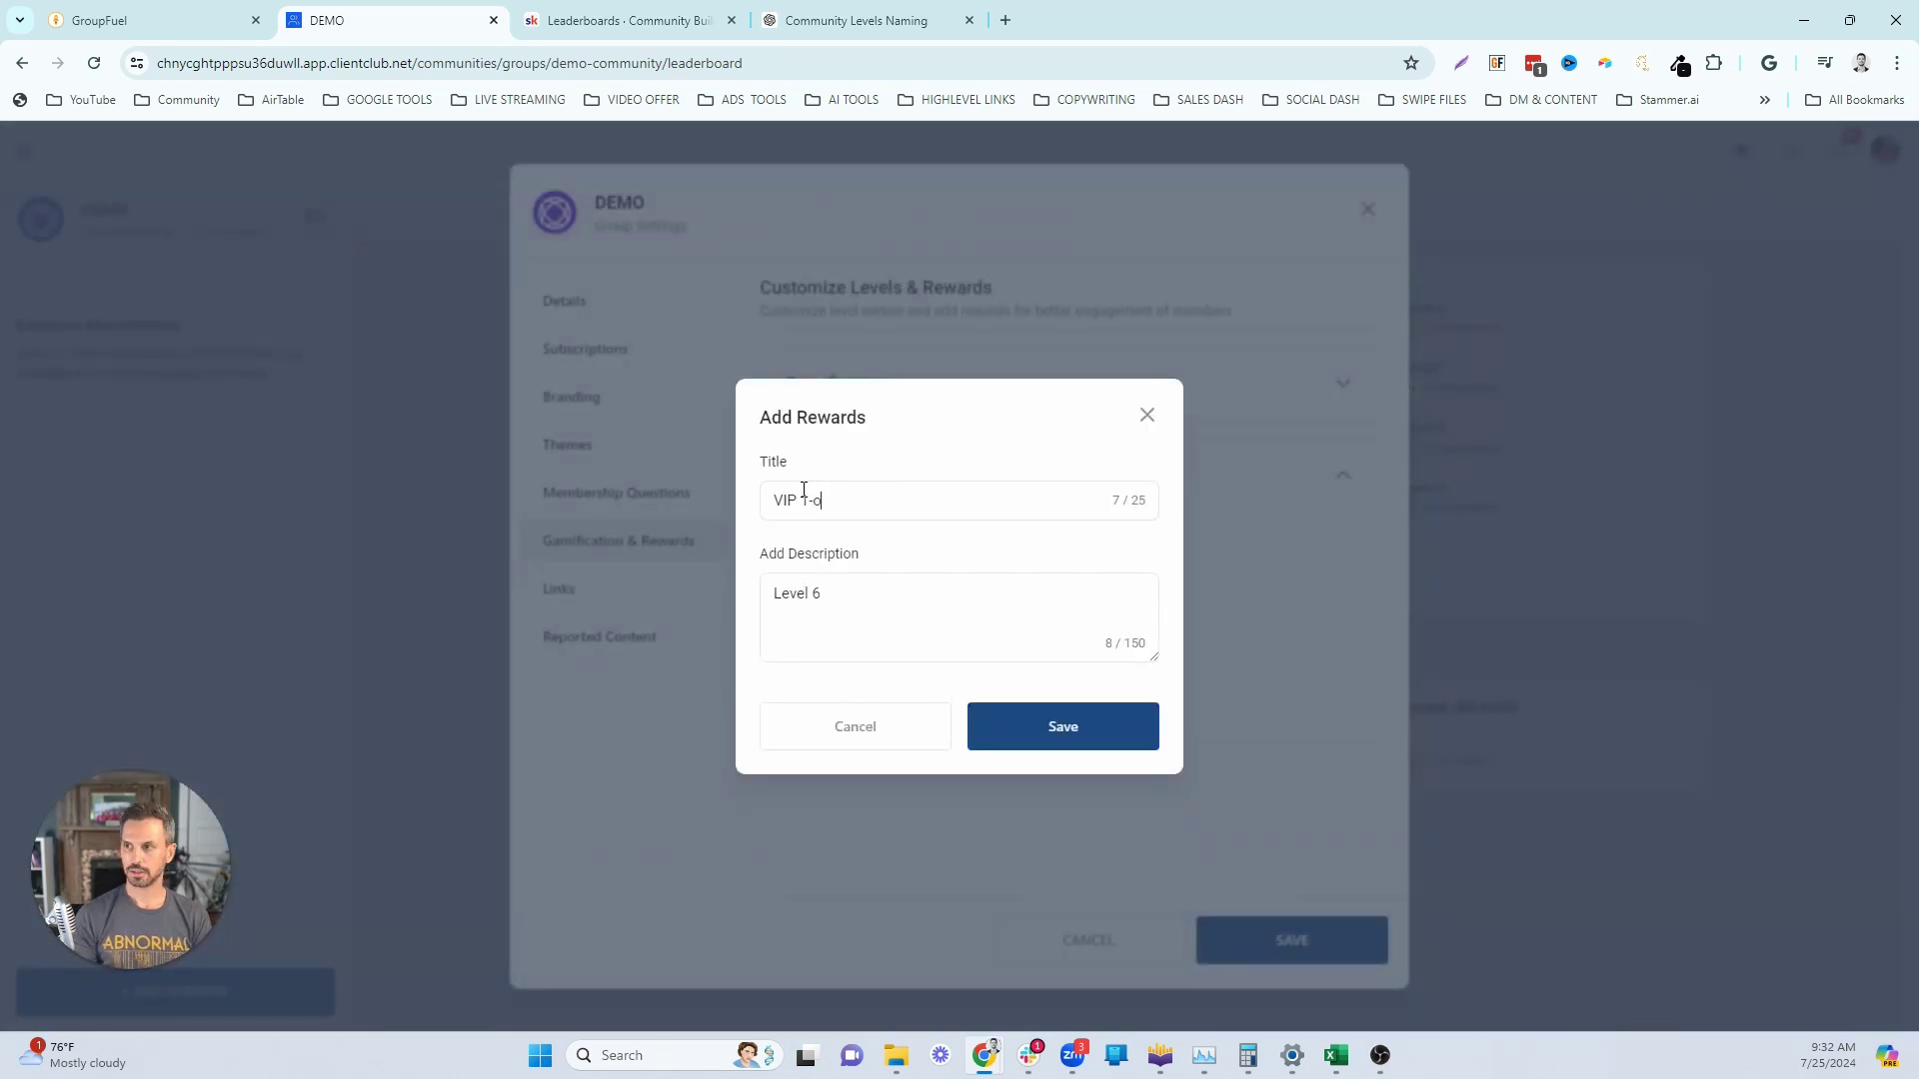
{"action": "type", "text": "n-1 Coaching Call"}
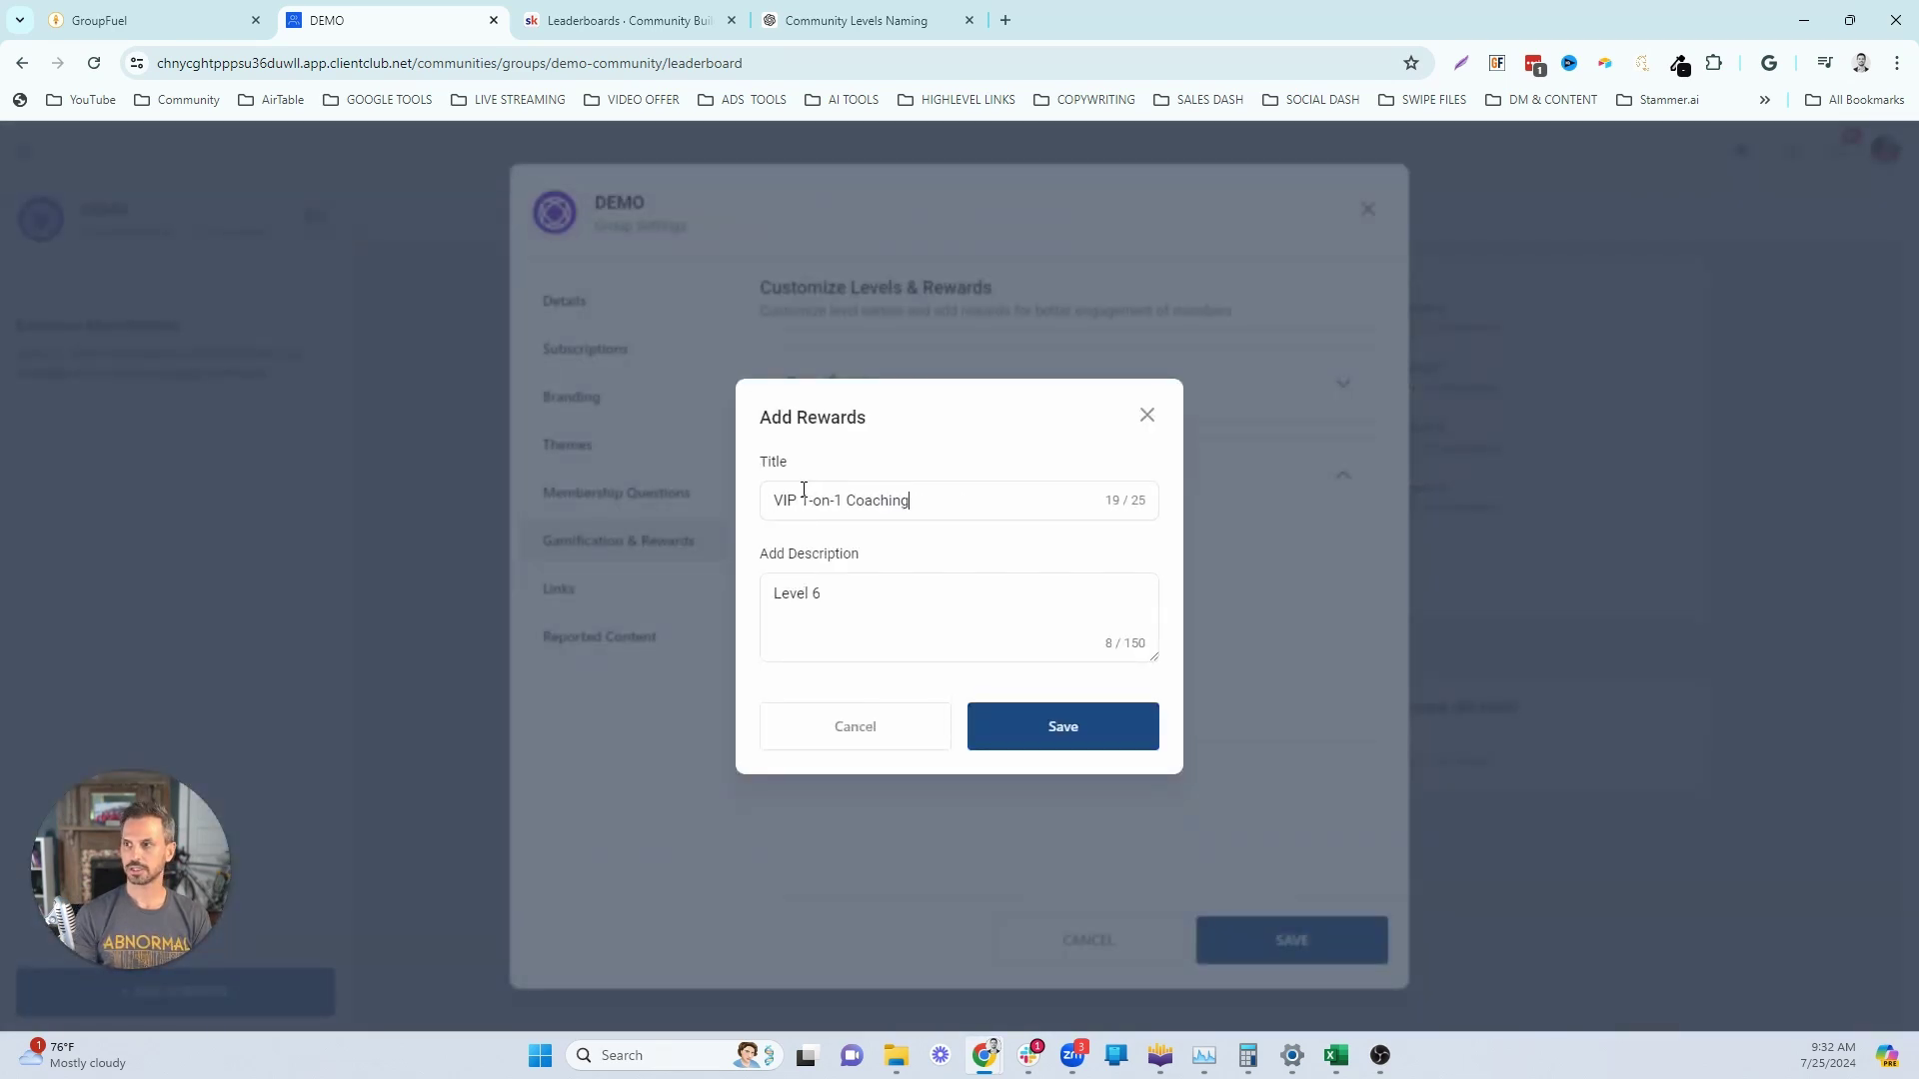
{"action": "left_click", "coordinate": [870, 602]}
{"action": "type", "text": "- Get a 60 minute 1-1 coaching call with Ron,"}
{"action": "key", "text": "BackSpace"}
{"action": "type", "text": ", to get ex personalized help oin offer c"}
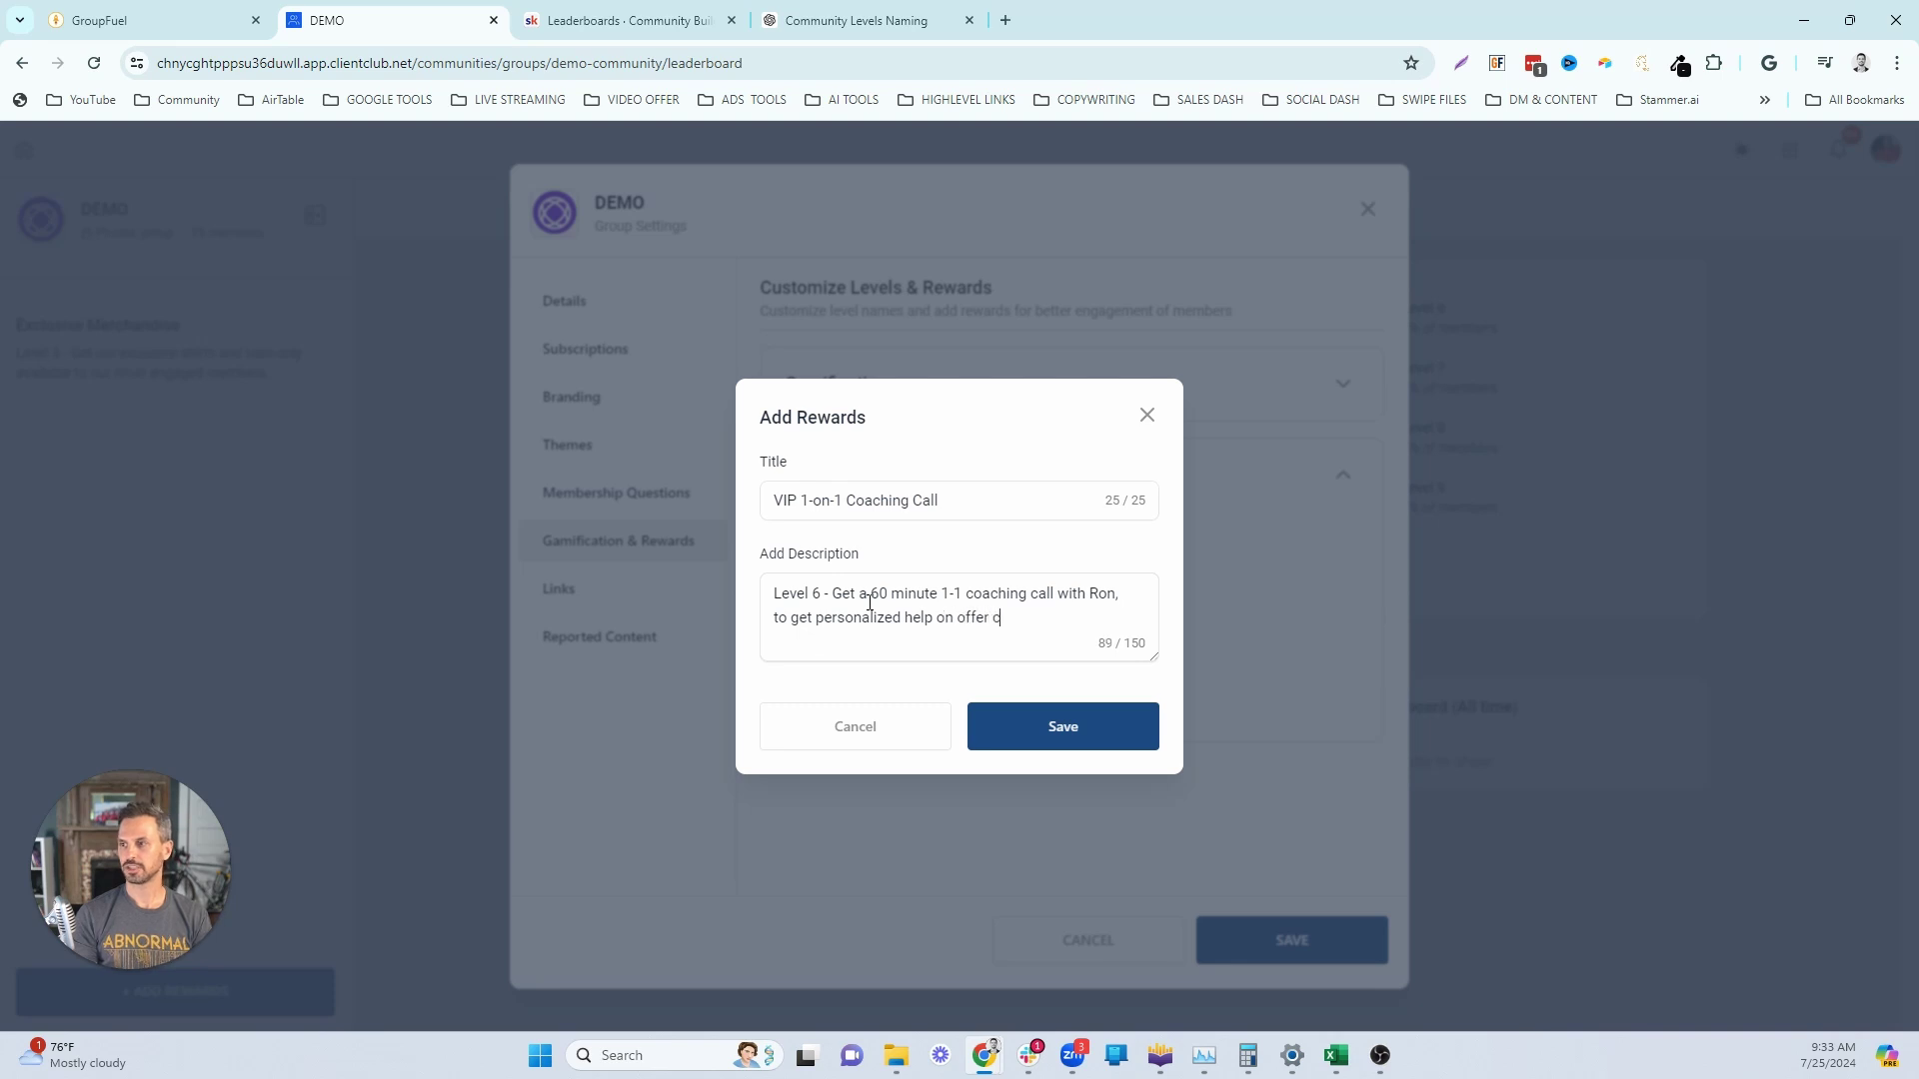
{"action": "type", "text": "reation, traffic, and conv"}
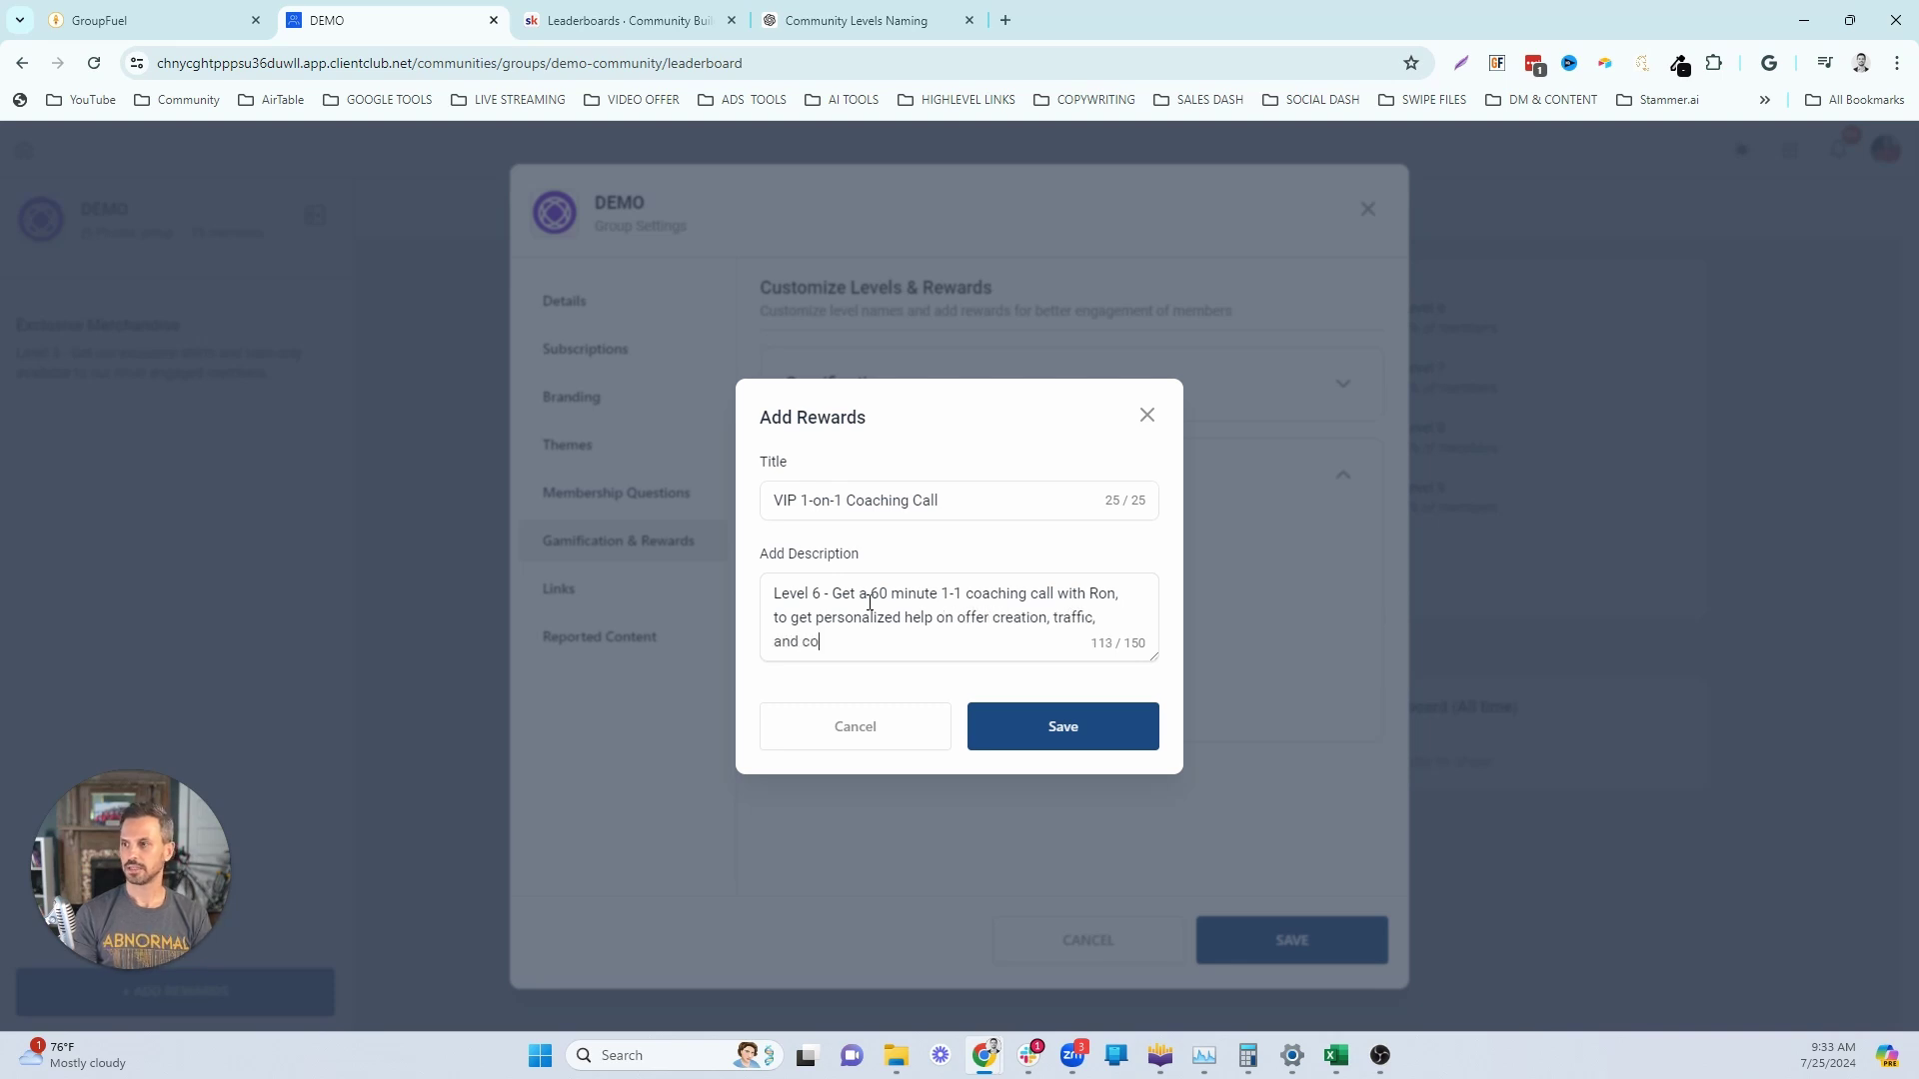
{"action": "key", "text": "BackSpace"}
{"action": "key", "text": "BackSpace"}
{"action": "key", "text": "BackSpace"}
{"action": "type", "text": "monetiztion."}
{"action": "left_click", "coordinate": [1050, 727]}
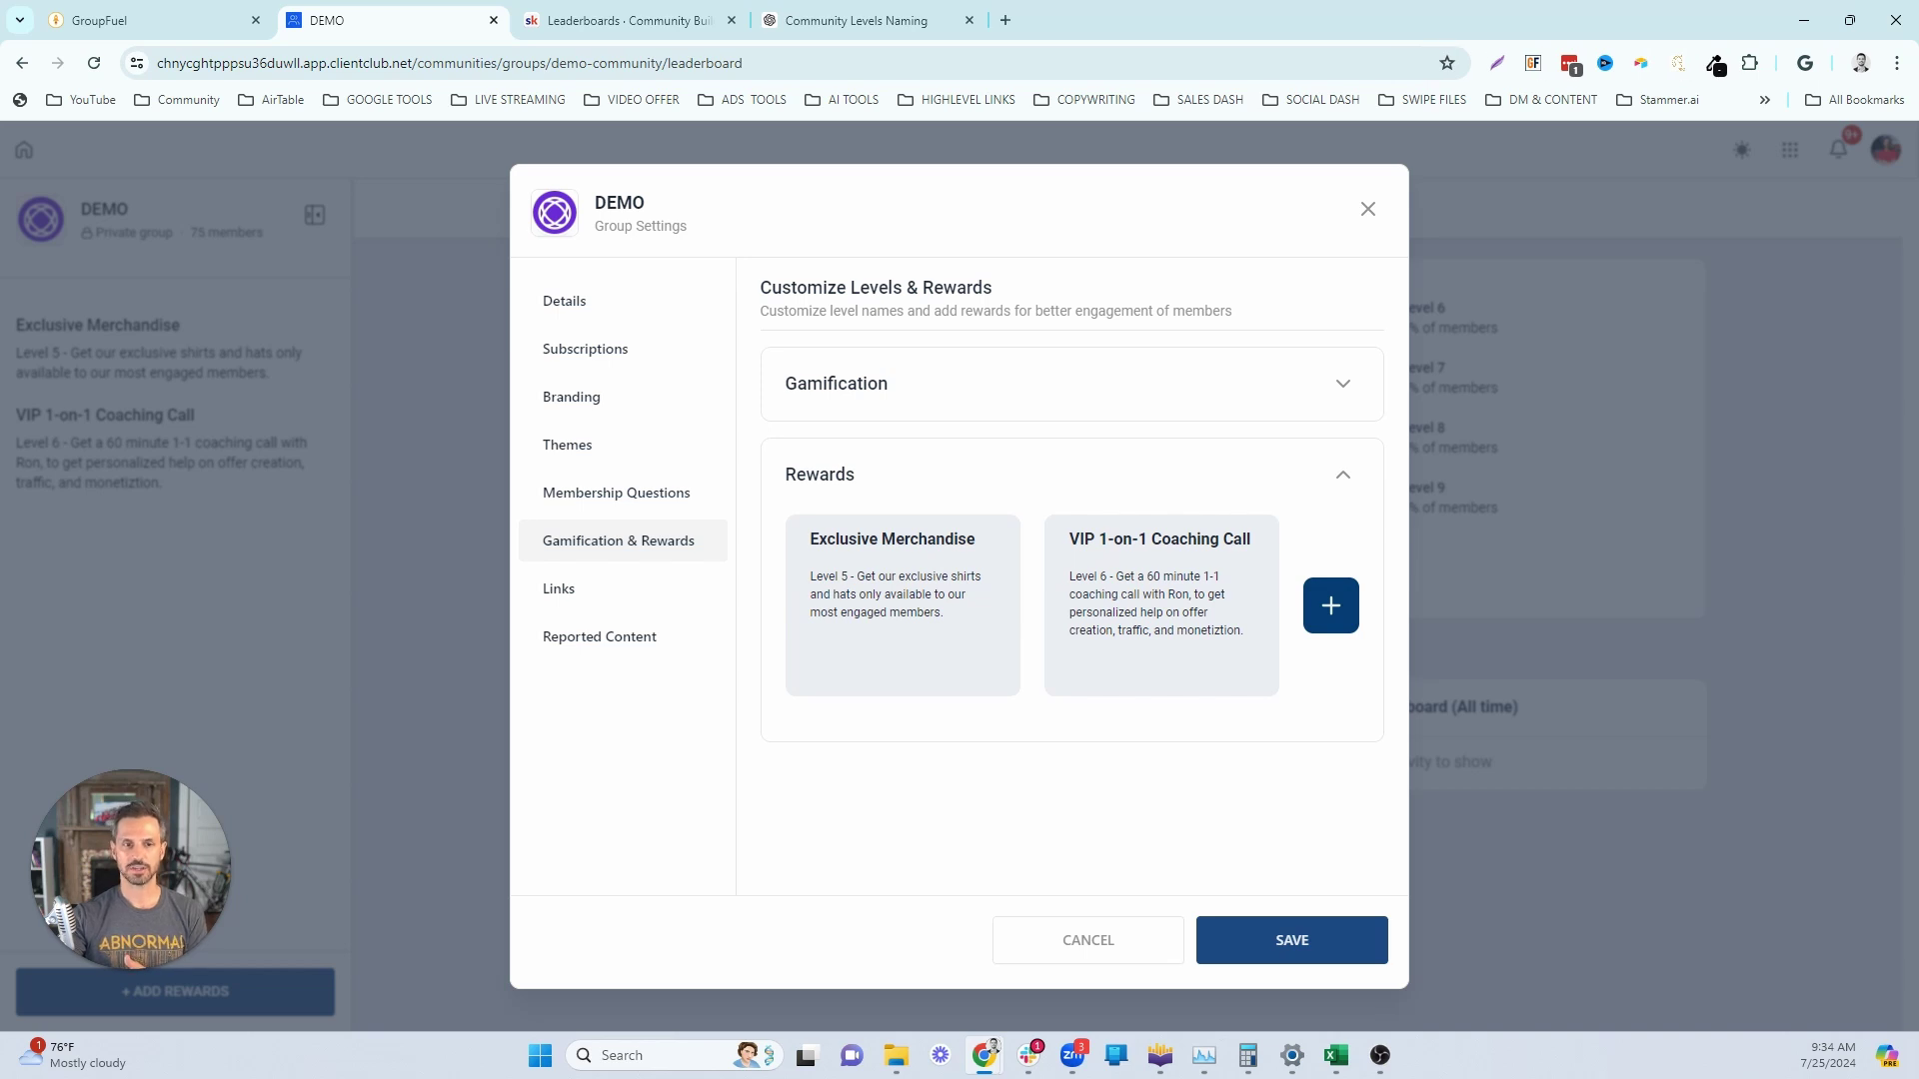
Save a 'Visit Our HeadQuarters' reward: Level 7 full day with the team growing your business
{"action": "left_click", "coordinate": [1331, 604]}
{"action": "left_click", "coordinate": [888, 597]}
{"action": "type", "text": "Level 7 -"}
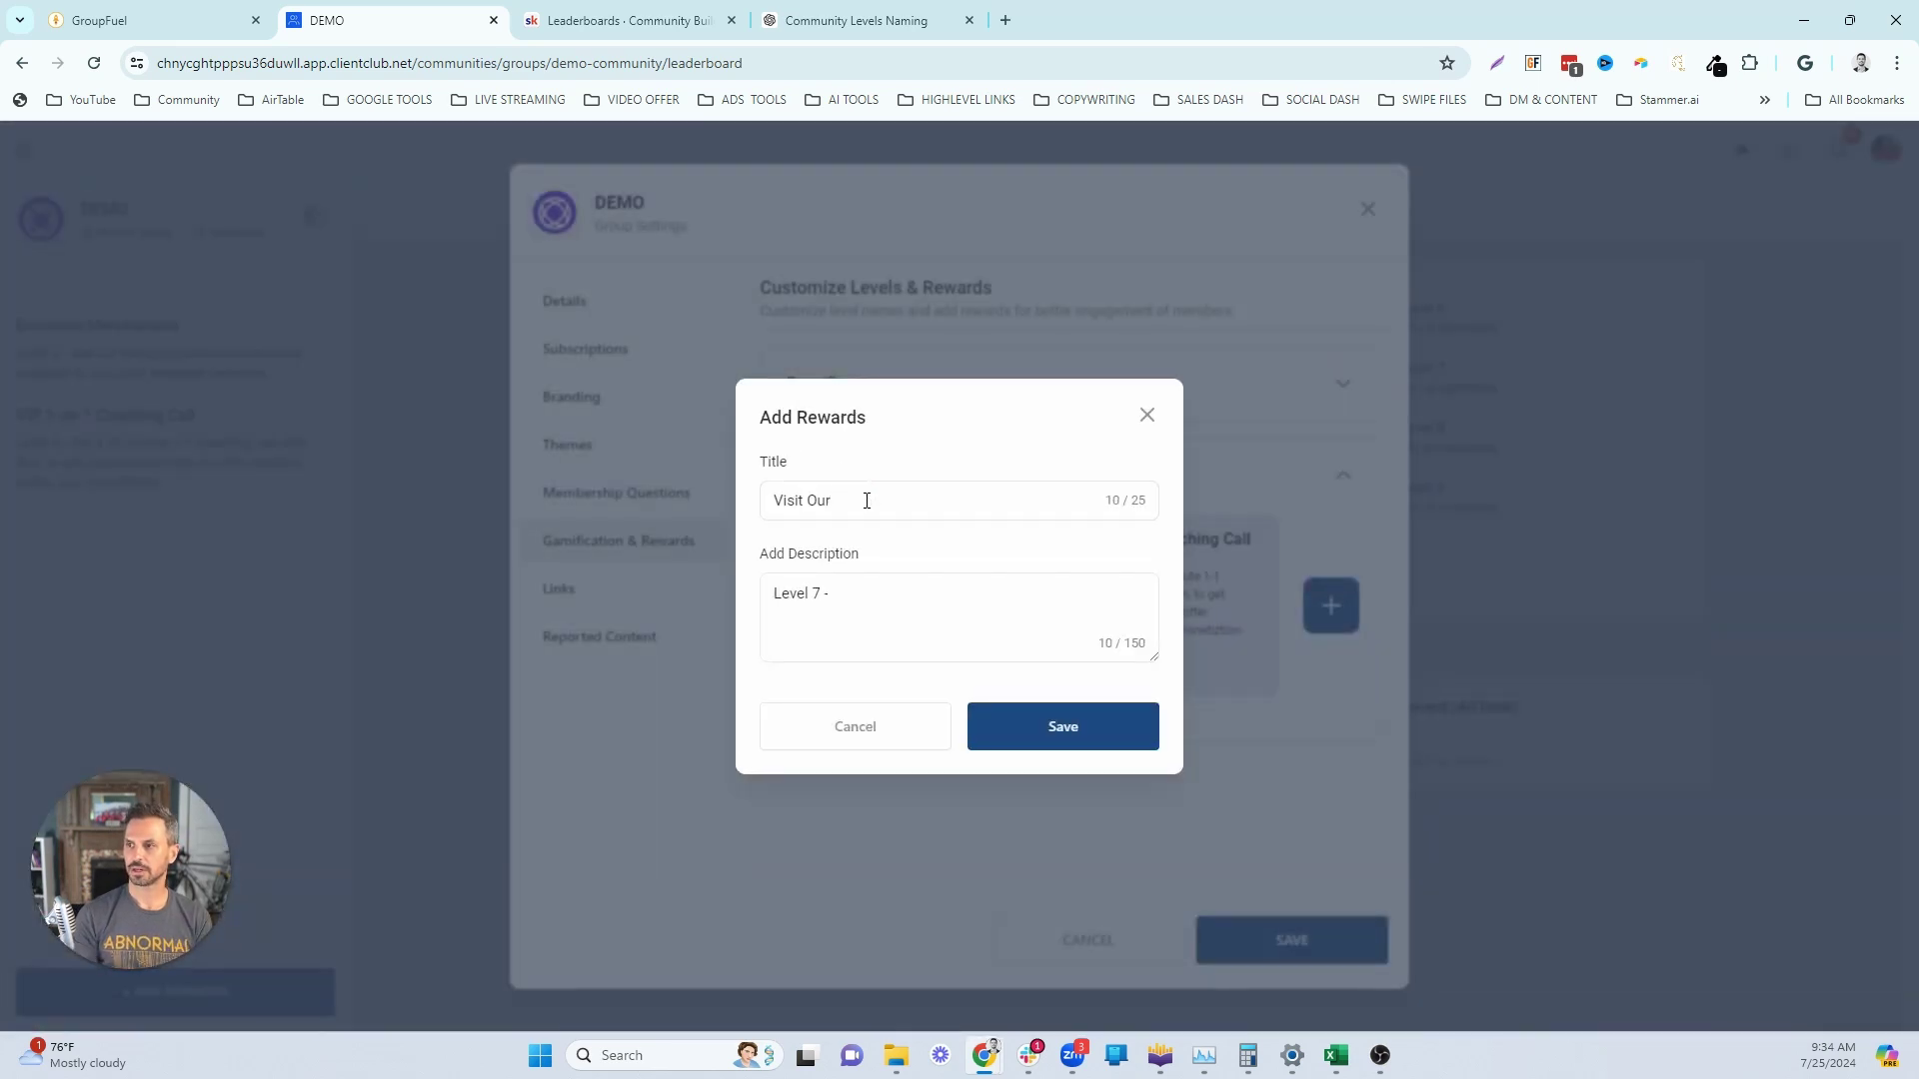
{"action": "type", "text": "he"}
{"action": "key", "text": "BackSpace"}
{"action": "key", "text": "BackSpace"}
{"action": "type", "text": "HeadQuarters"}
{"action": "left_click", "coordinate": [867, 597]}
{"action": "type", "text": "Spend a entire da"}
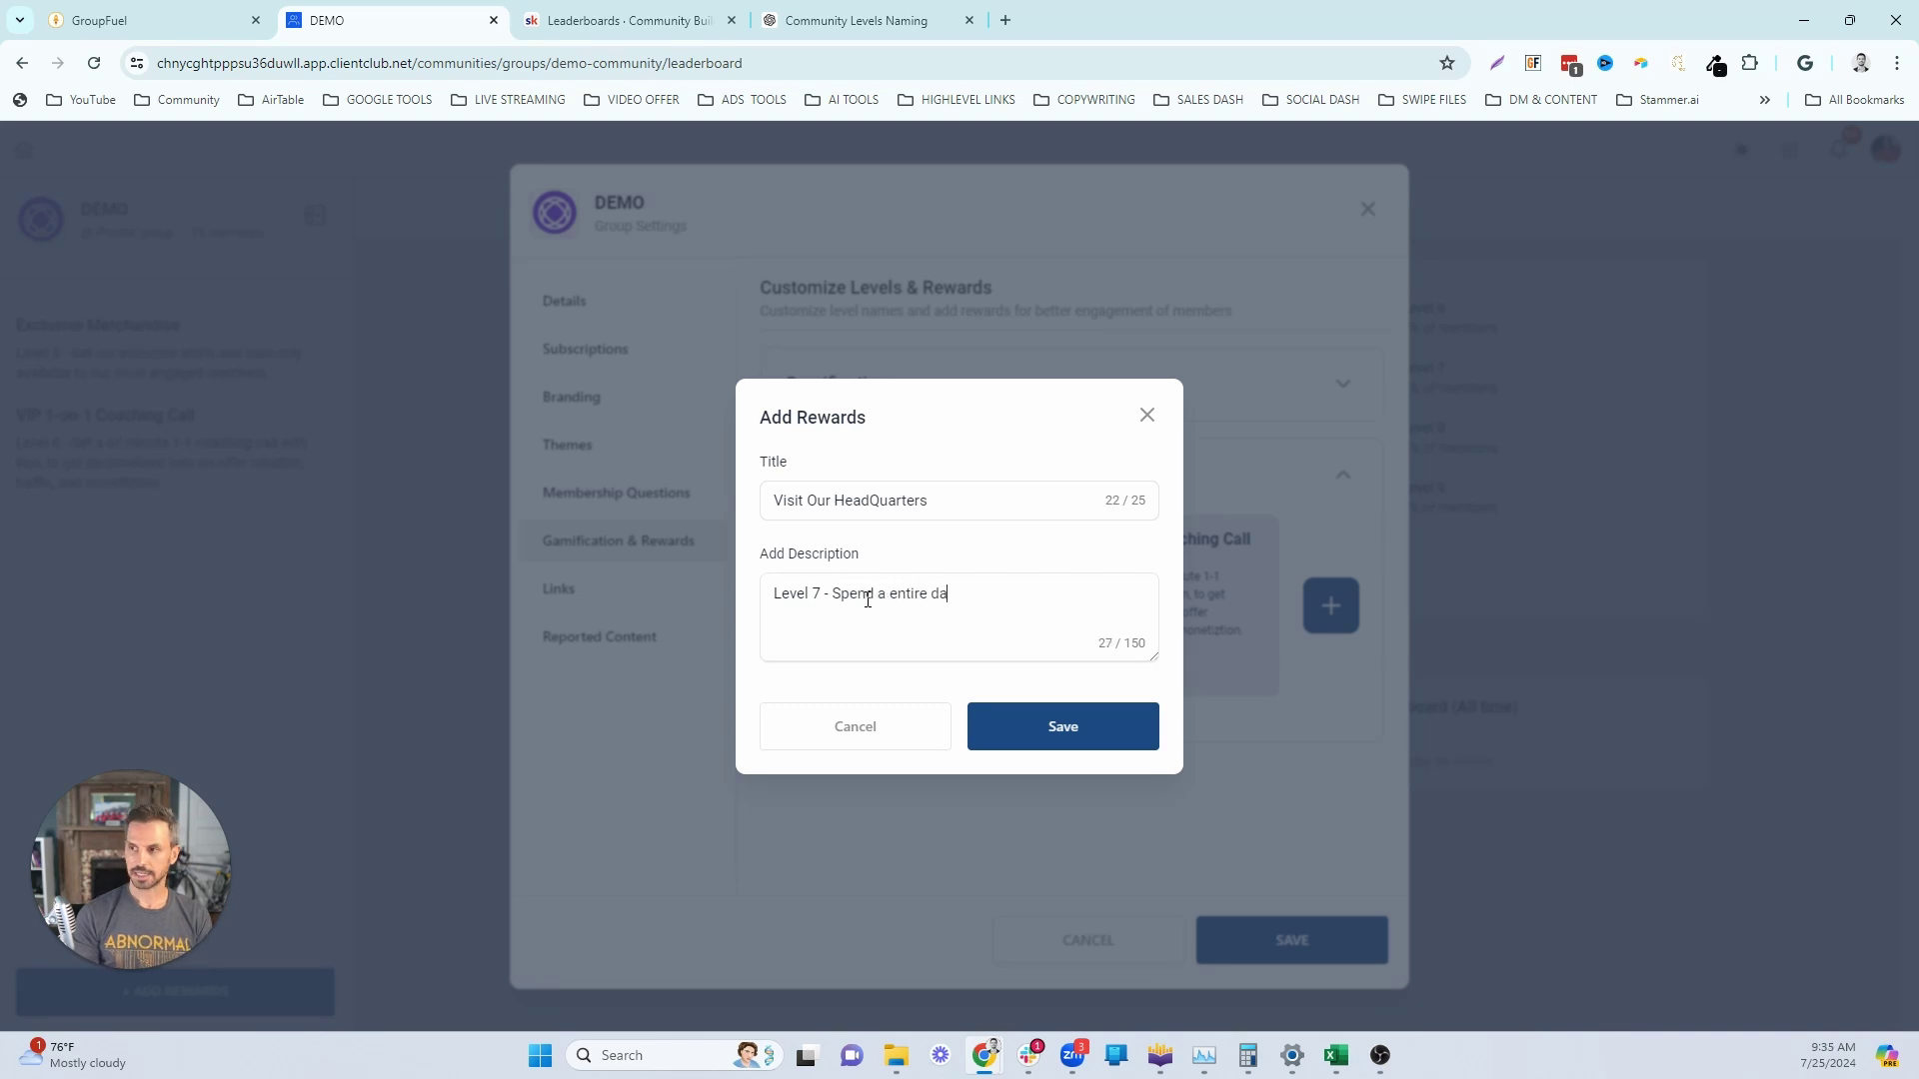
{"action": "type", "text": "y tith Ron Nd"}
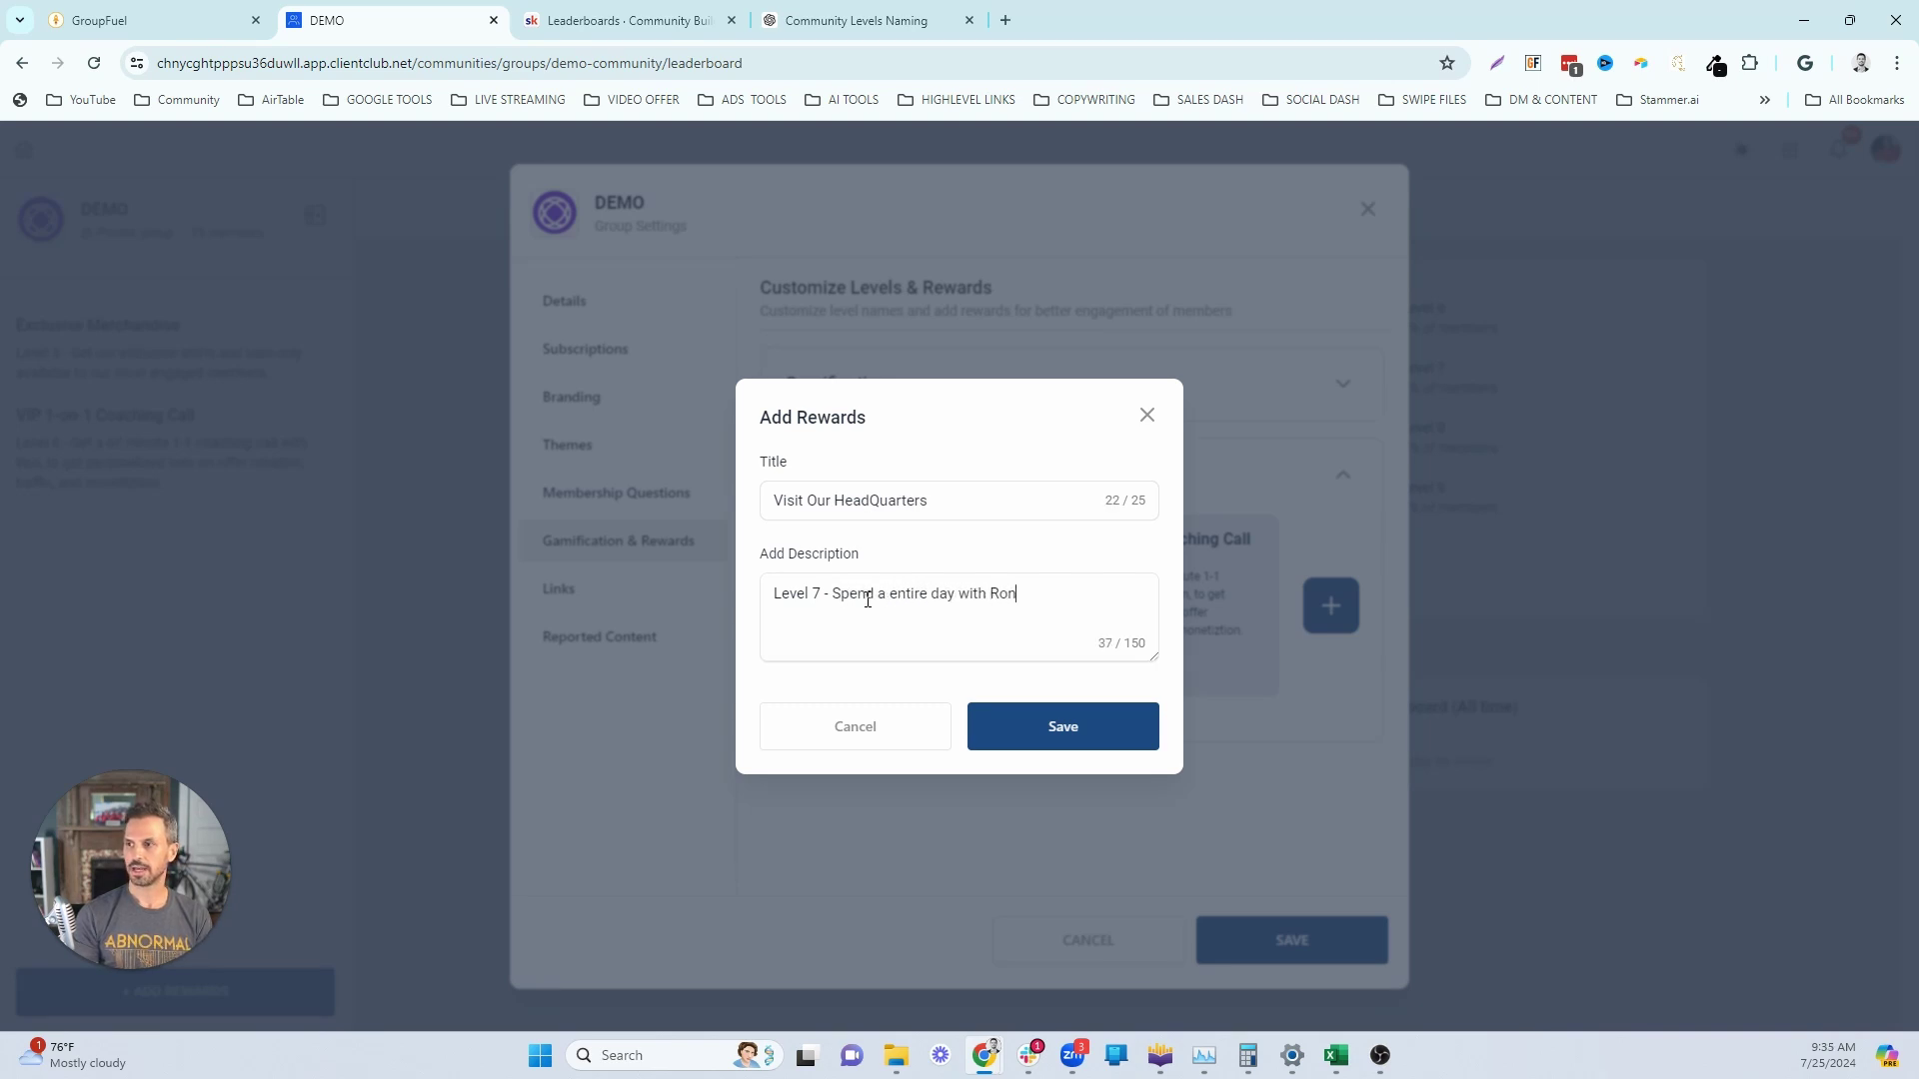
{"action": "key", "text": "BackSpace"}
{"action": "key", "text": "BackSpace"}
{"action": "key", "text": "BackSpace"}
{"action": "type", "text": "and His team focused entirely on grow"}
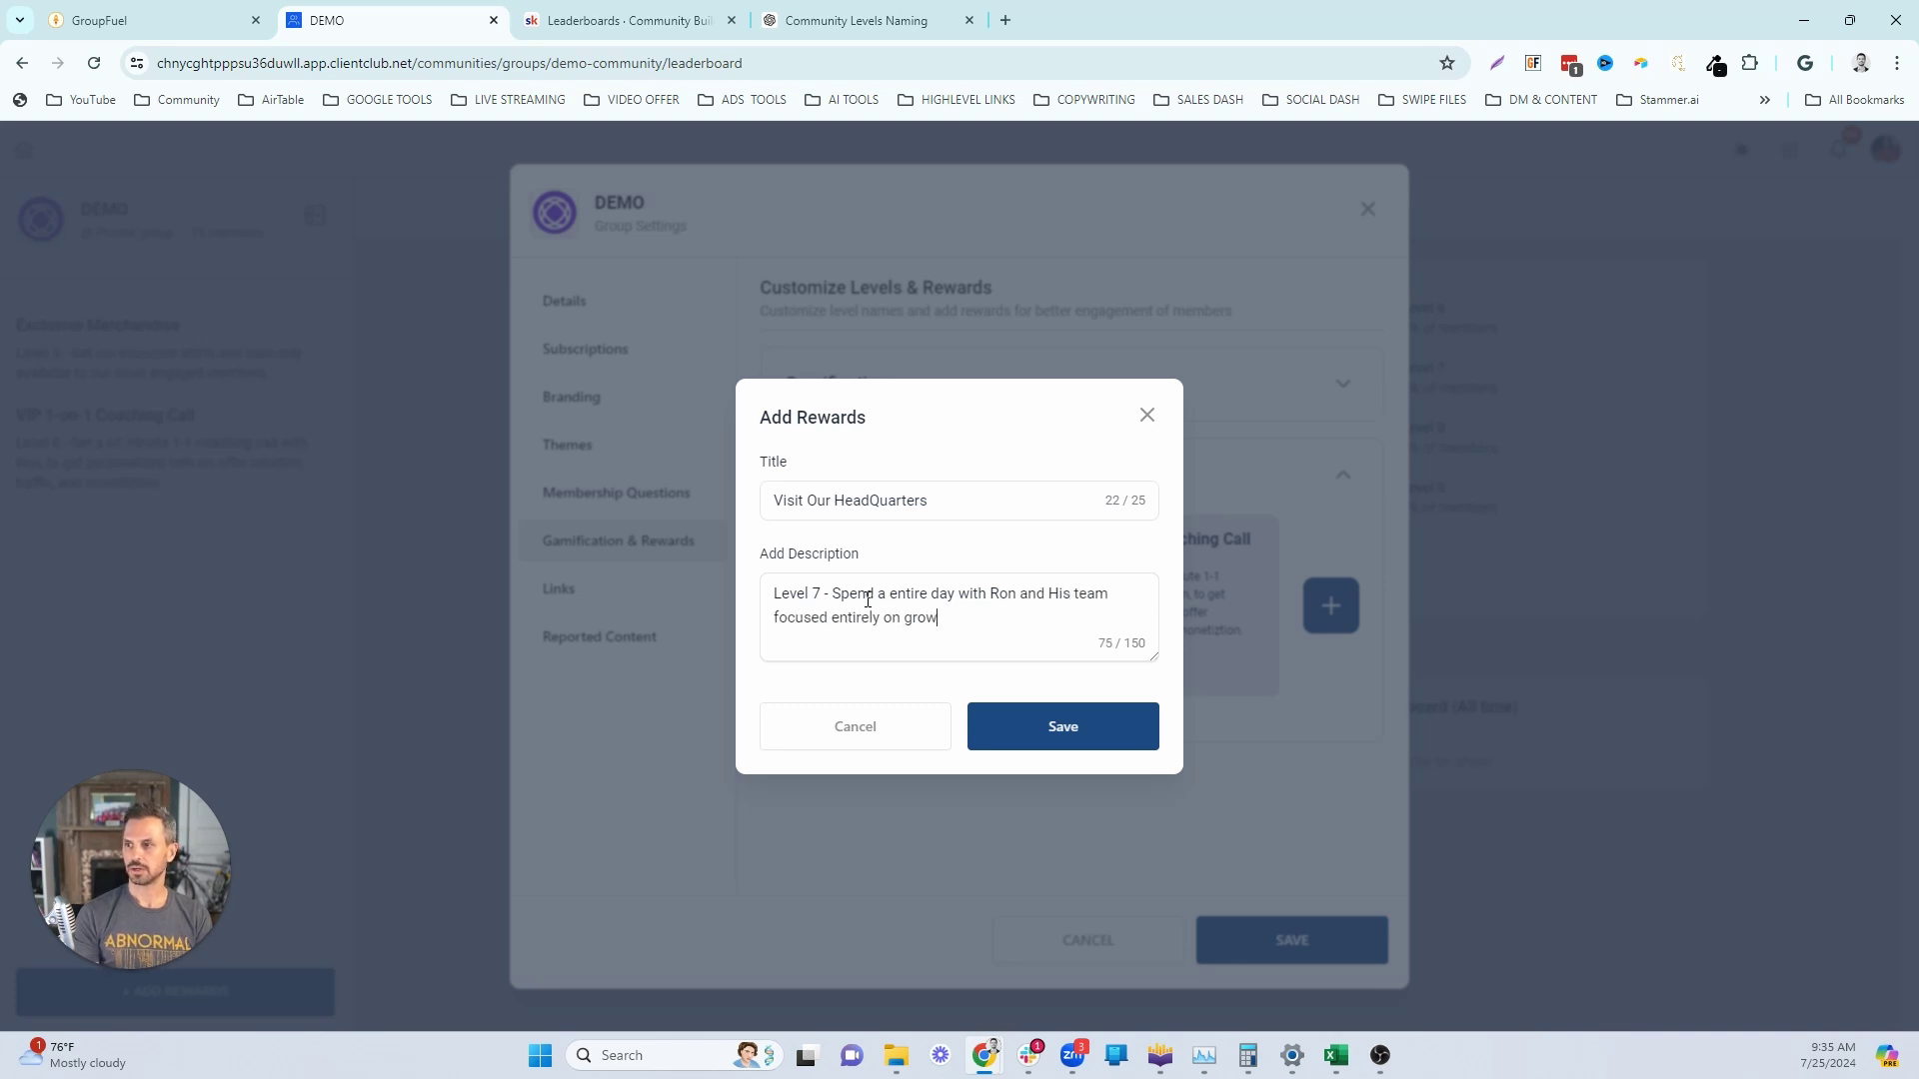
{"action": "type", "text": "ing your business."}
{"action": "left_click", "coordinate": [1035, 726]}
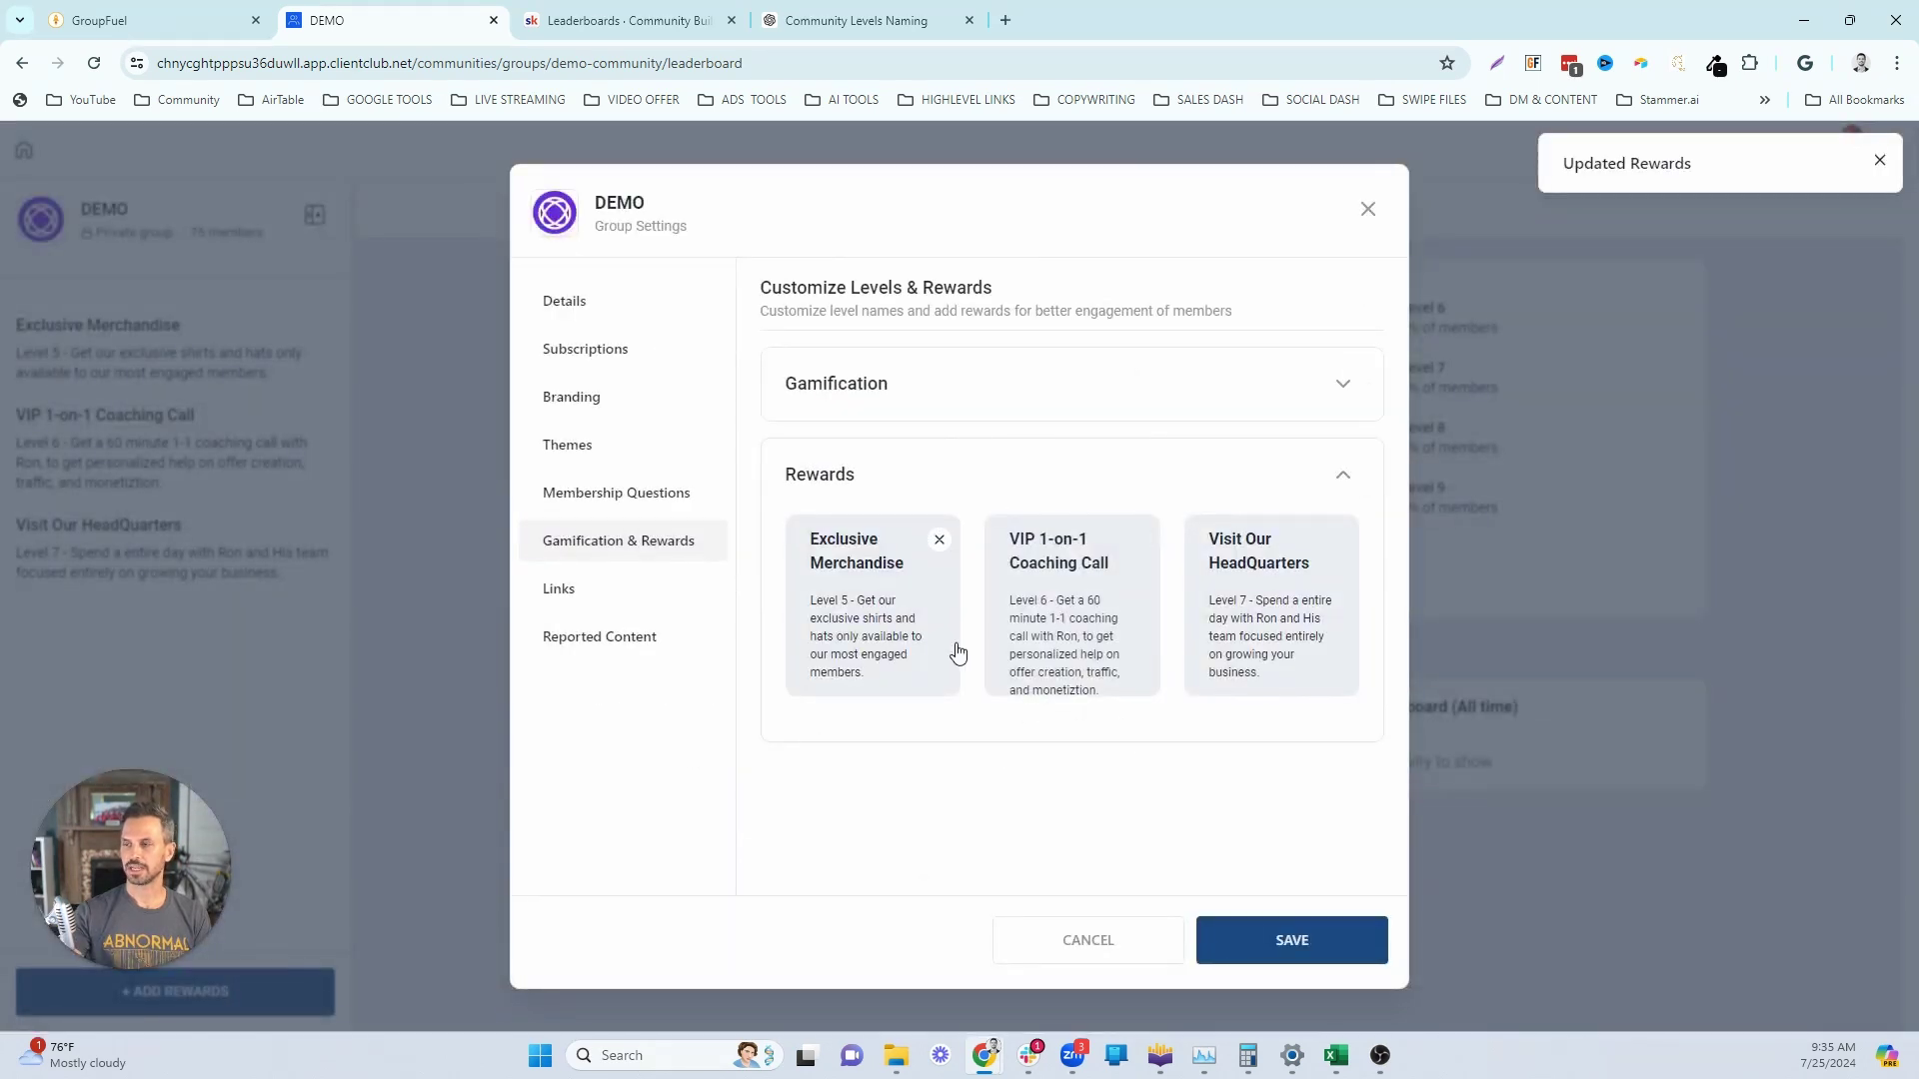
Delete the Exclusive Merchandise, VIP 1-on-1 Coaching Call and Visit Our HeadQuarters reward cards
{"action": "left_click", "coordinate": [939, 541]}
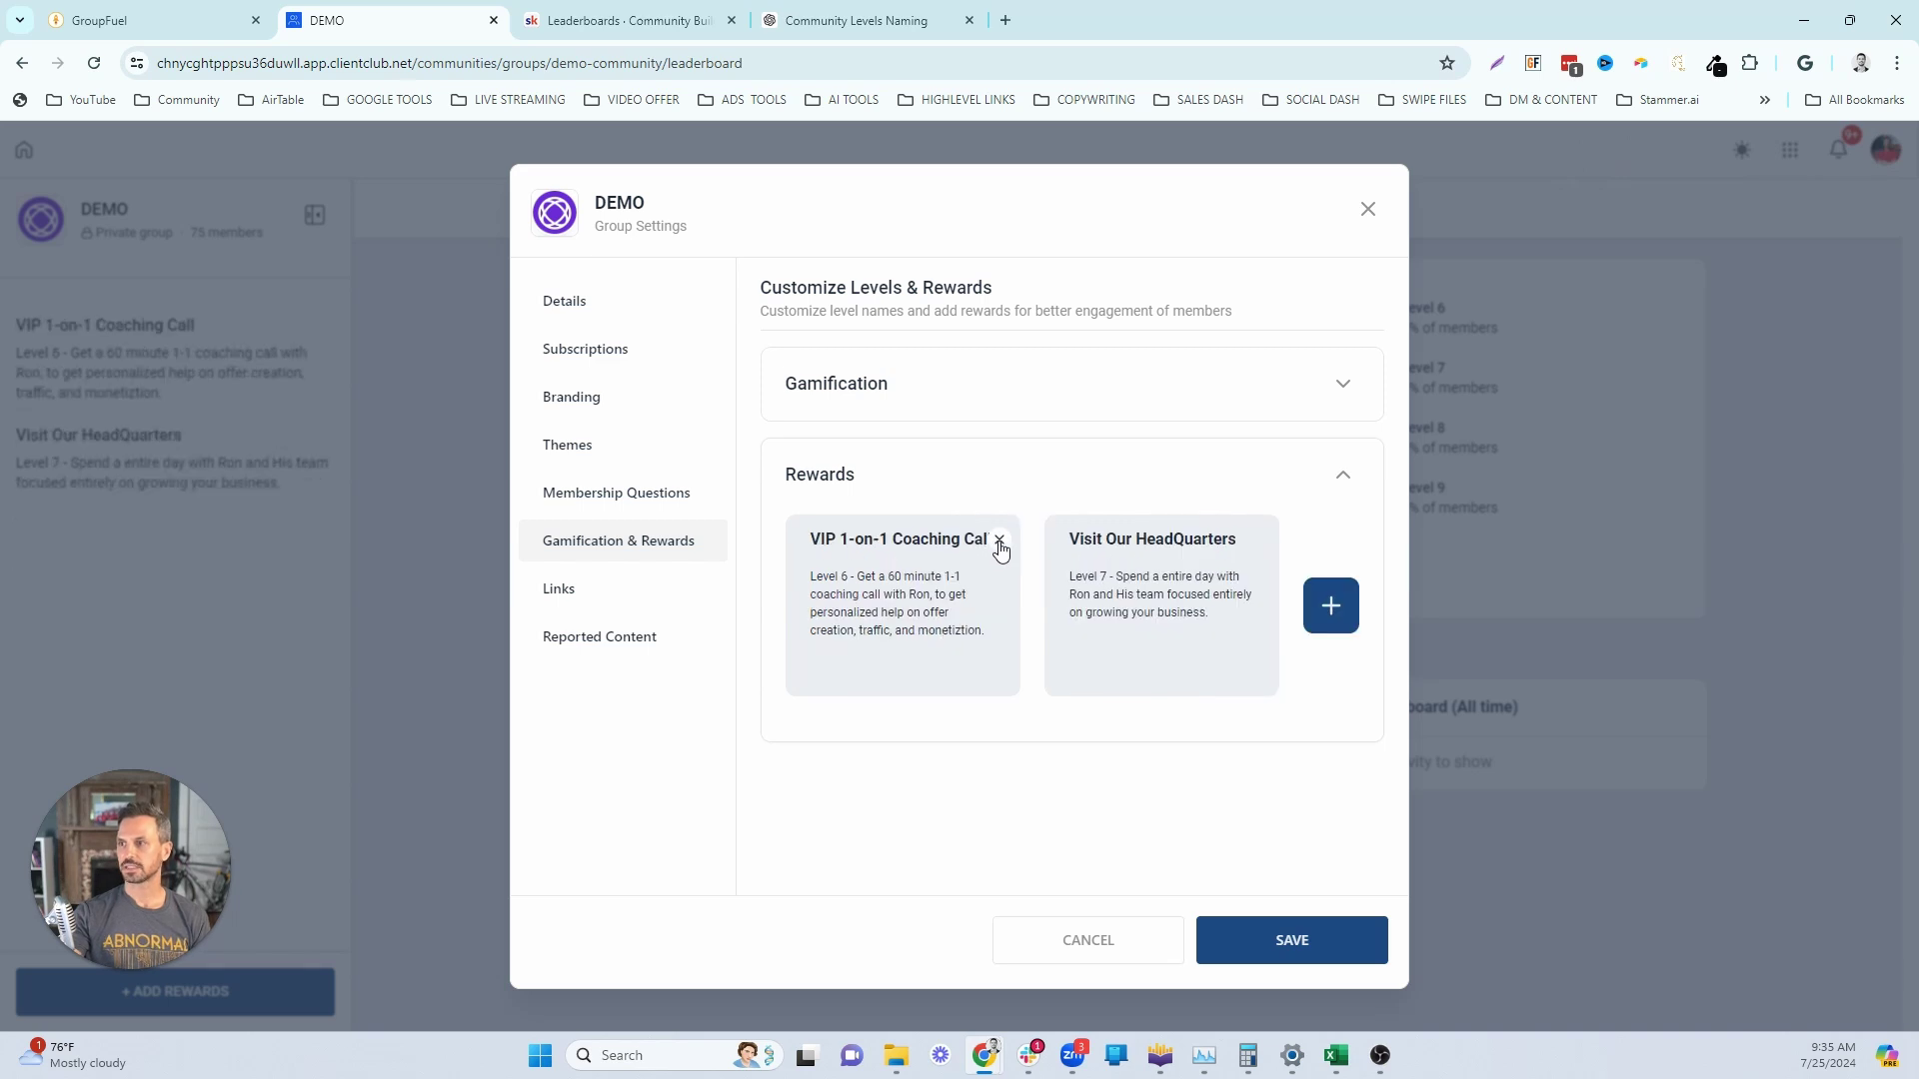
{"action": "left_click", "coordinate": [1002, 545]}
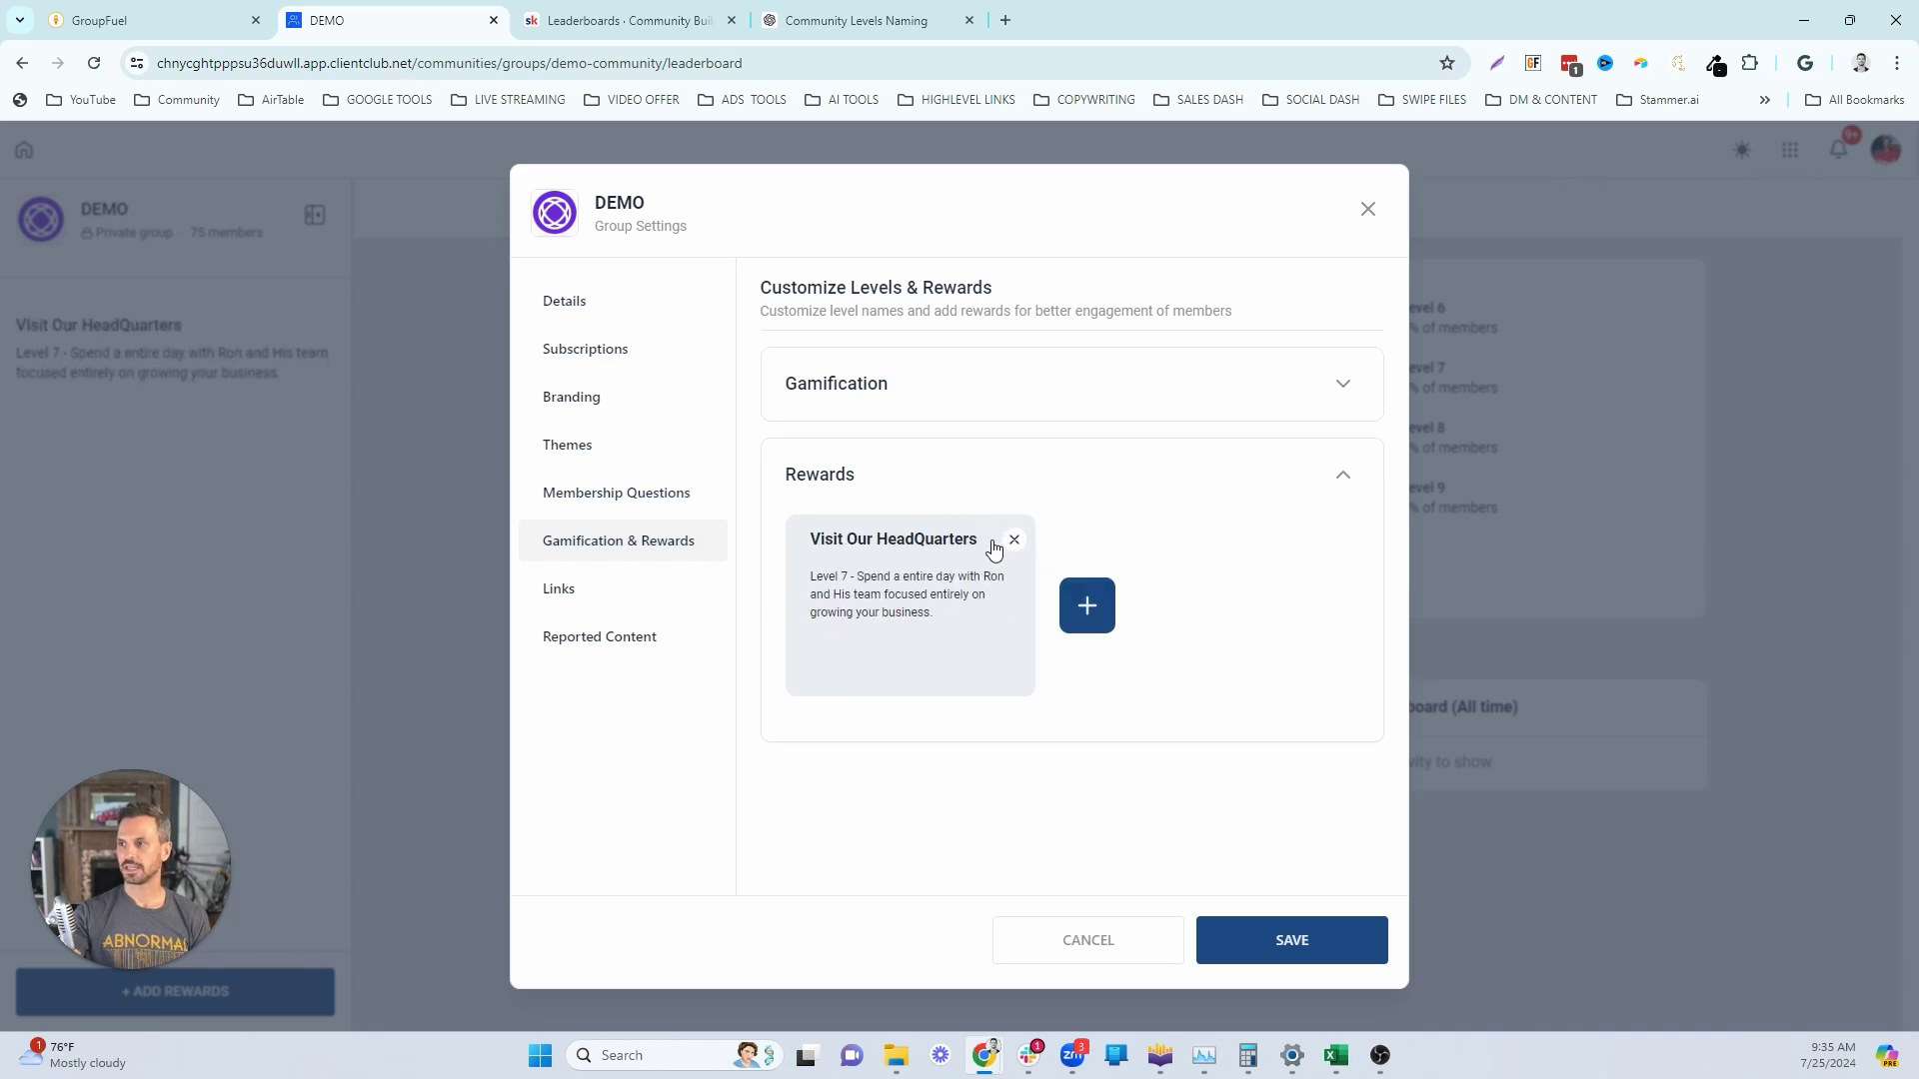
{"action": "left_click", "coordinate": [1013, 539]}
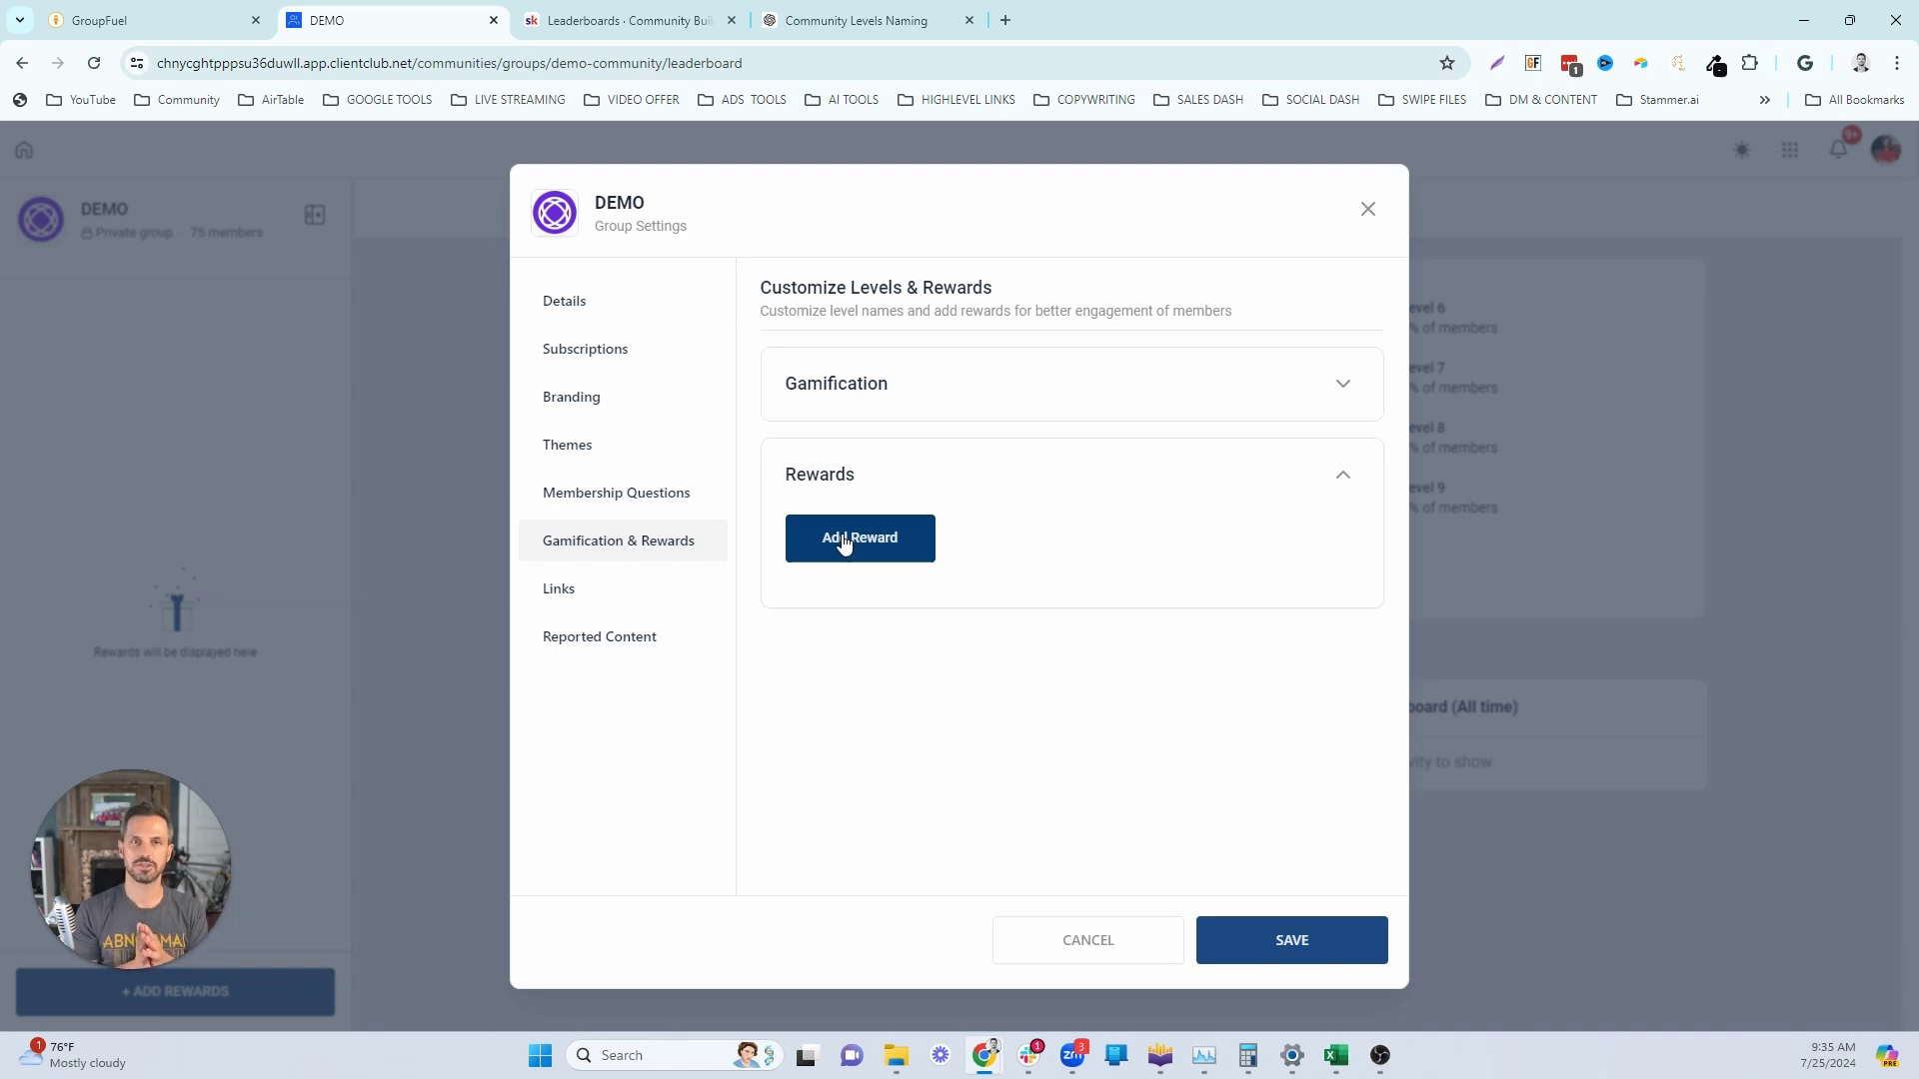
{"action": "left_click", "coordinate": [845, 543]}
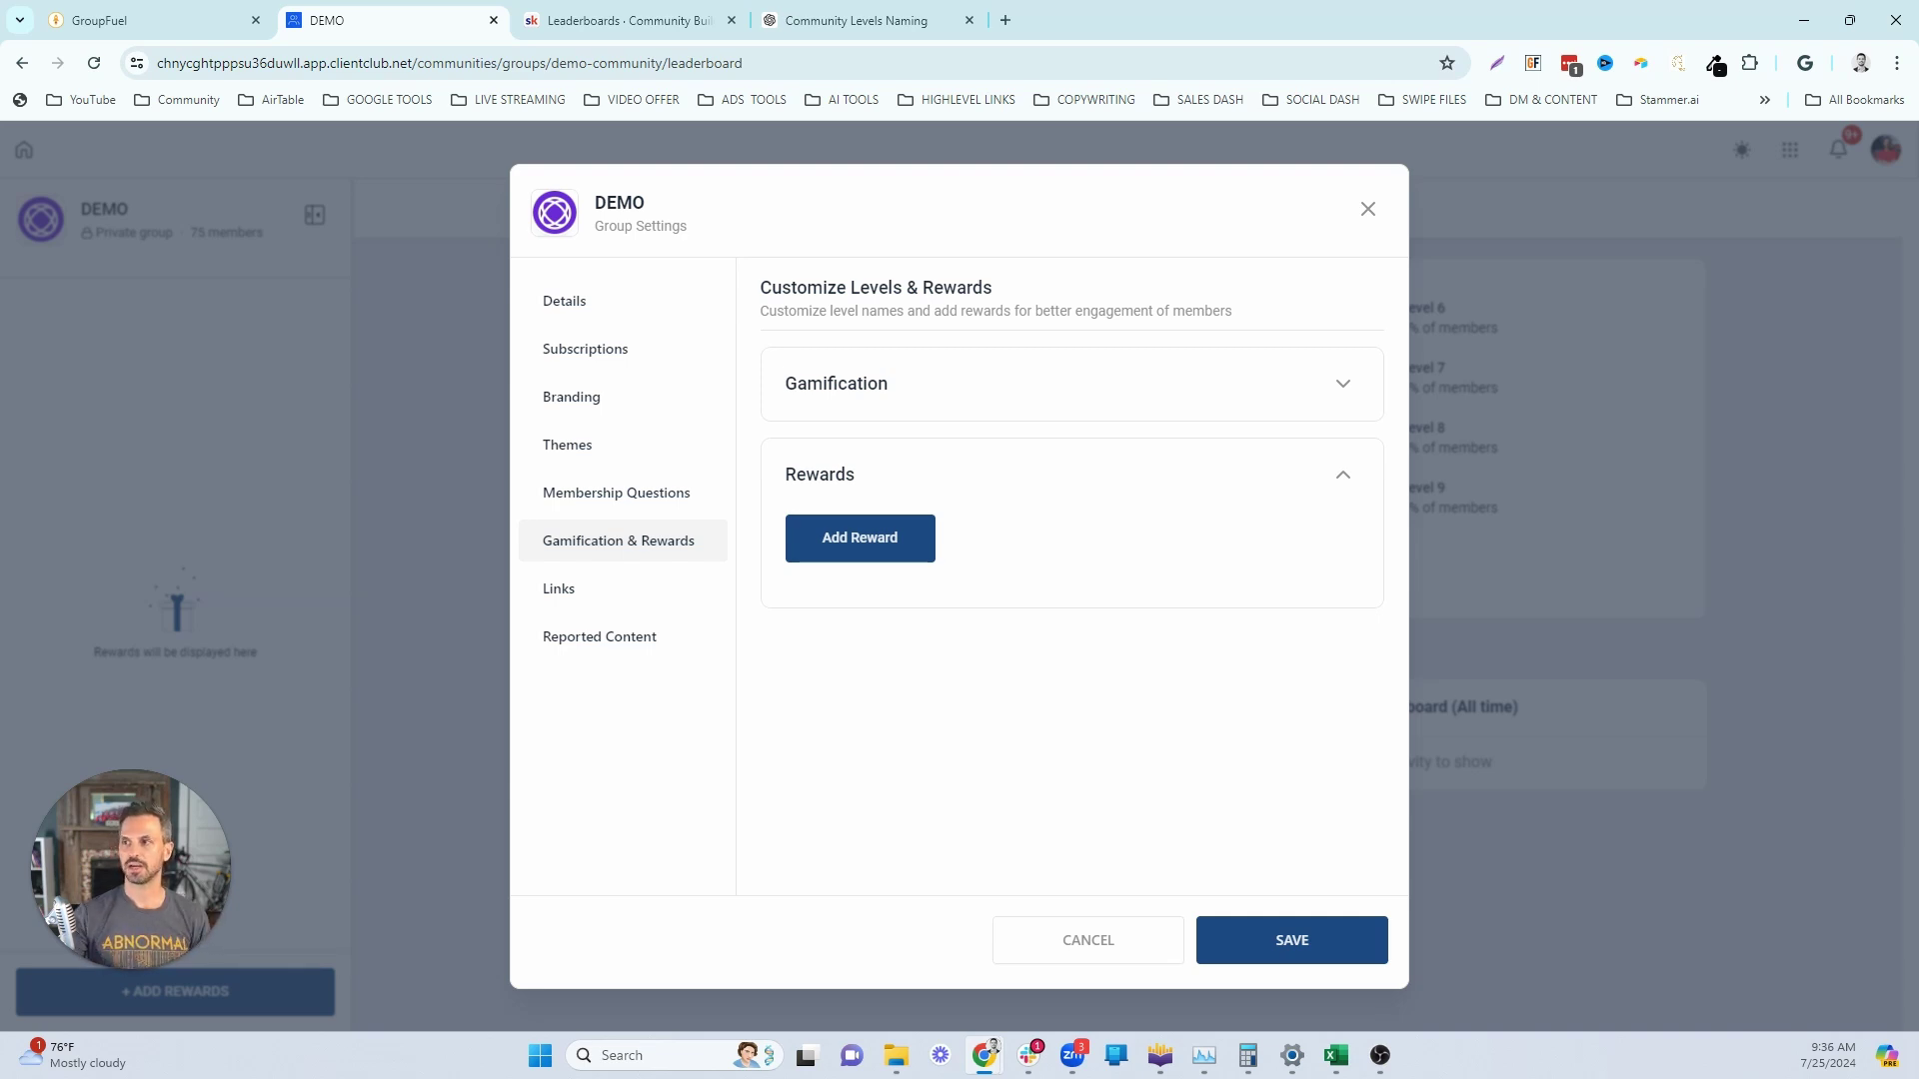
Save a 'FREE Lifetime Access' reward: Level 8 unlocks the full course library and Gohighlevel account forever
{"action": "left_click", "coordinate": [891, 528]}
{"action": "left_click", "coordinate": [833, 508]}
{"action": "type", "text": "E Lifetime Access"}
{"action": "left_click", "coordinate": [874, 604]}
{"action": "type", "text": "Unlock free lifetime access to"}
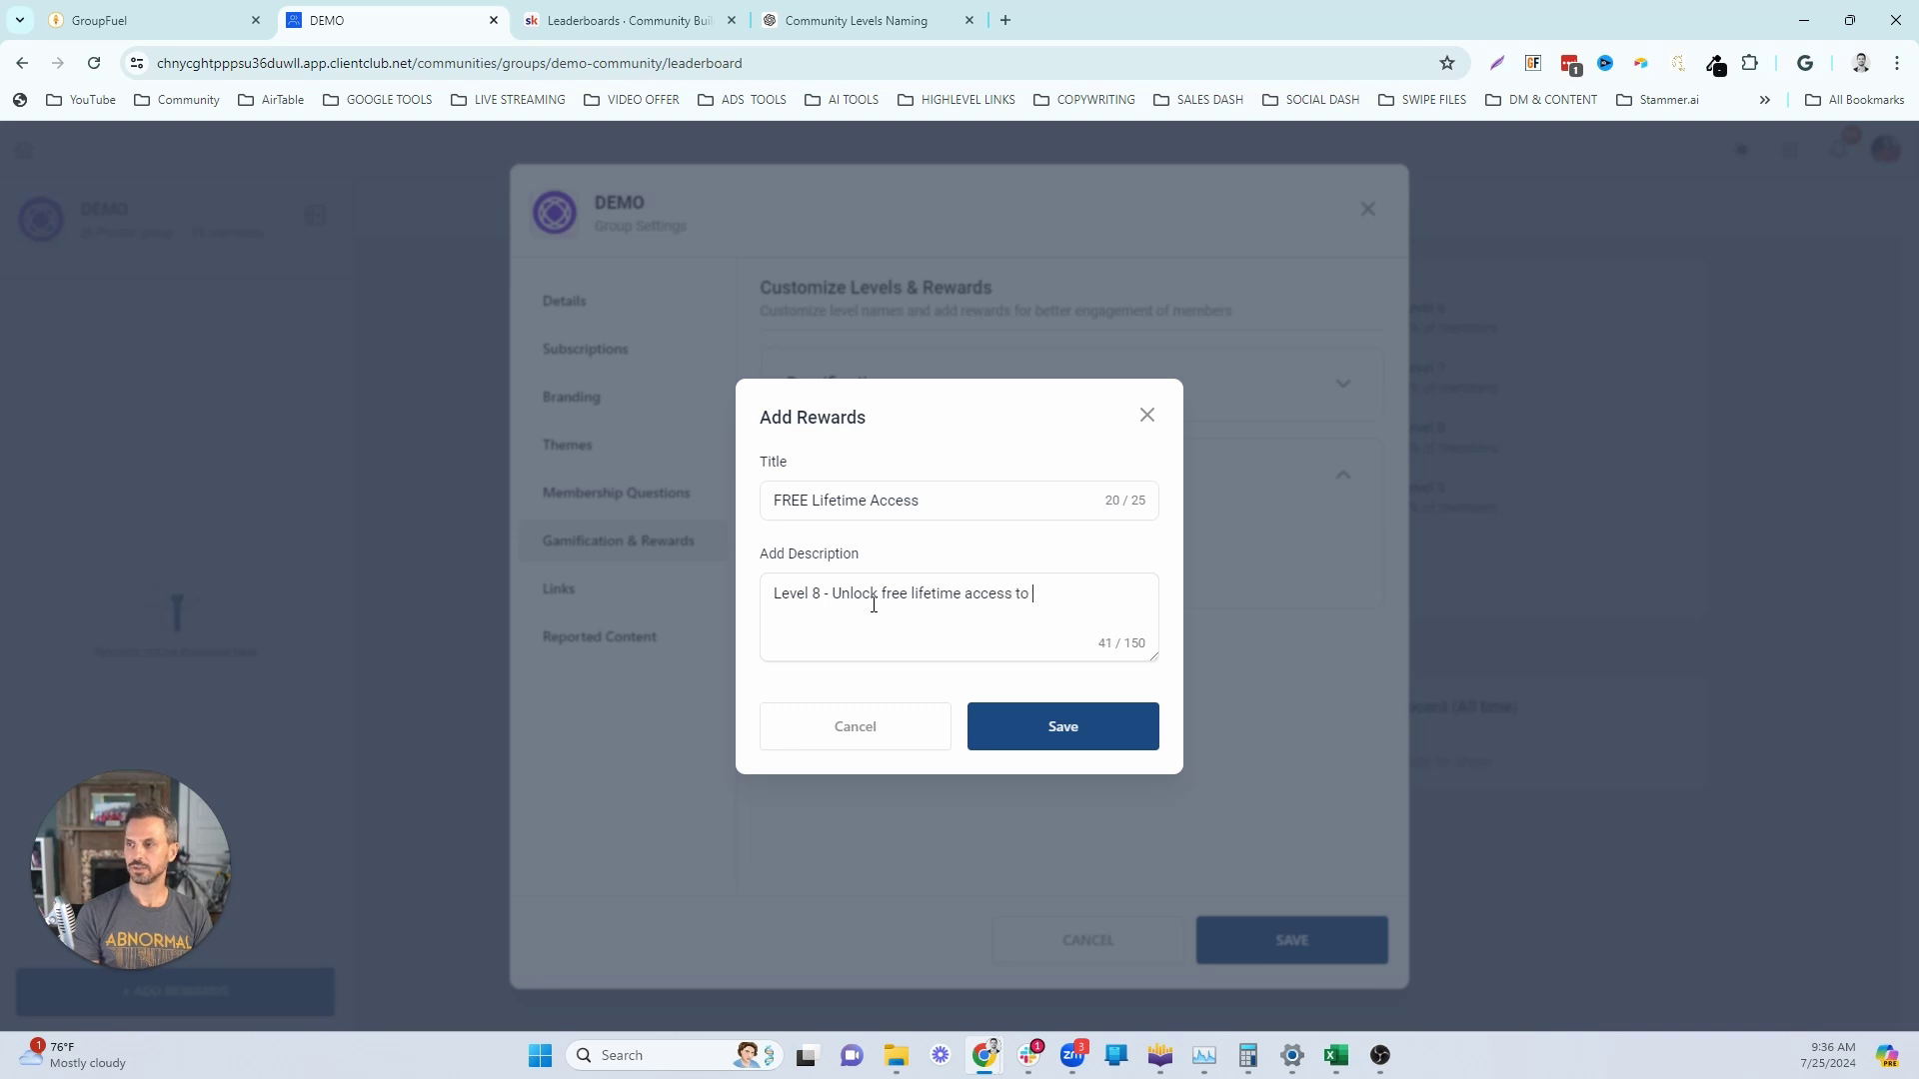
{"action": "type", "text": " our full course lig"}
{"action": "key", "text": "BackSpace"}
{"action": "type", "text": "brary and Gohighlevel"}
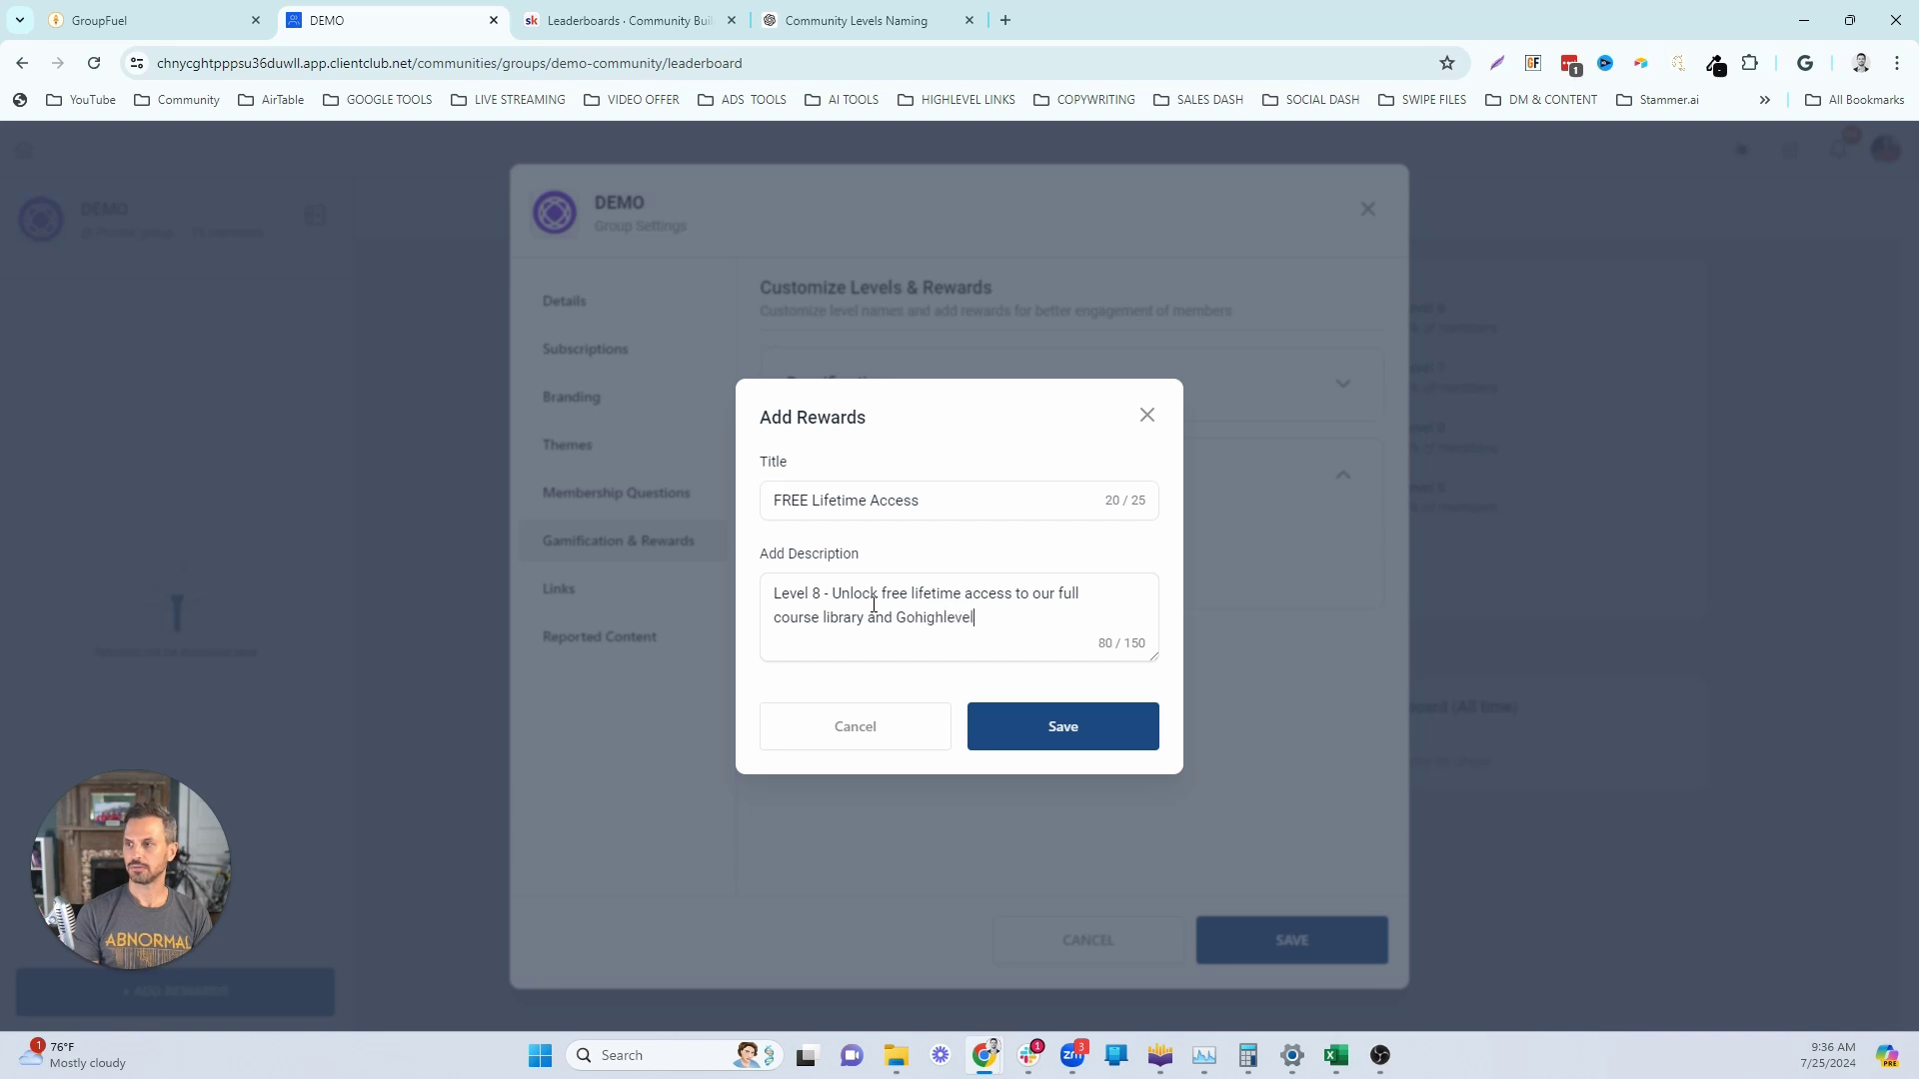
{"action": "type", "text": " account forever."}
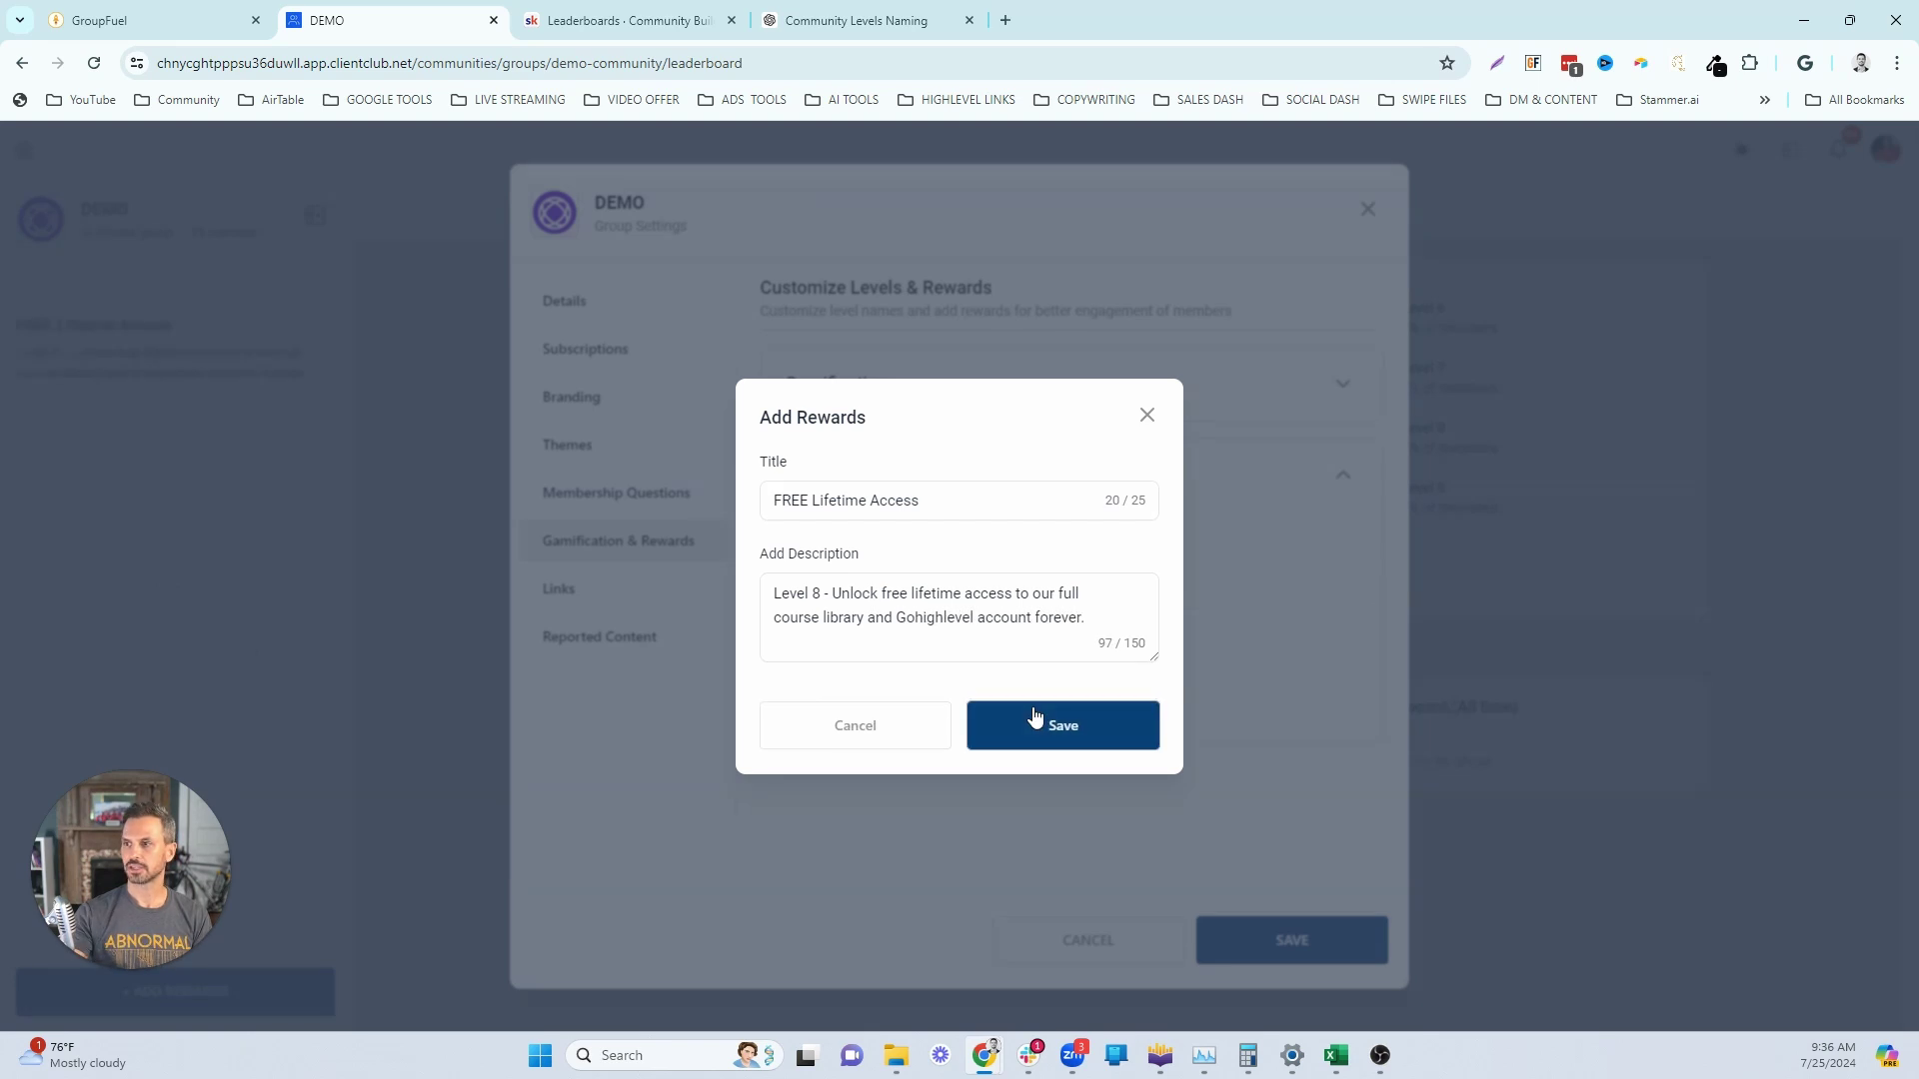
{"action": "left_click", "coordinate": [1031, 725]}
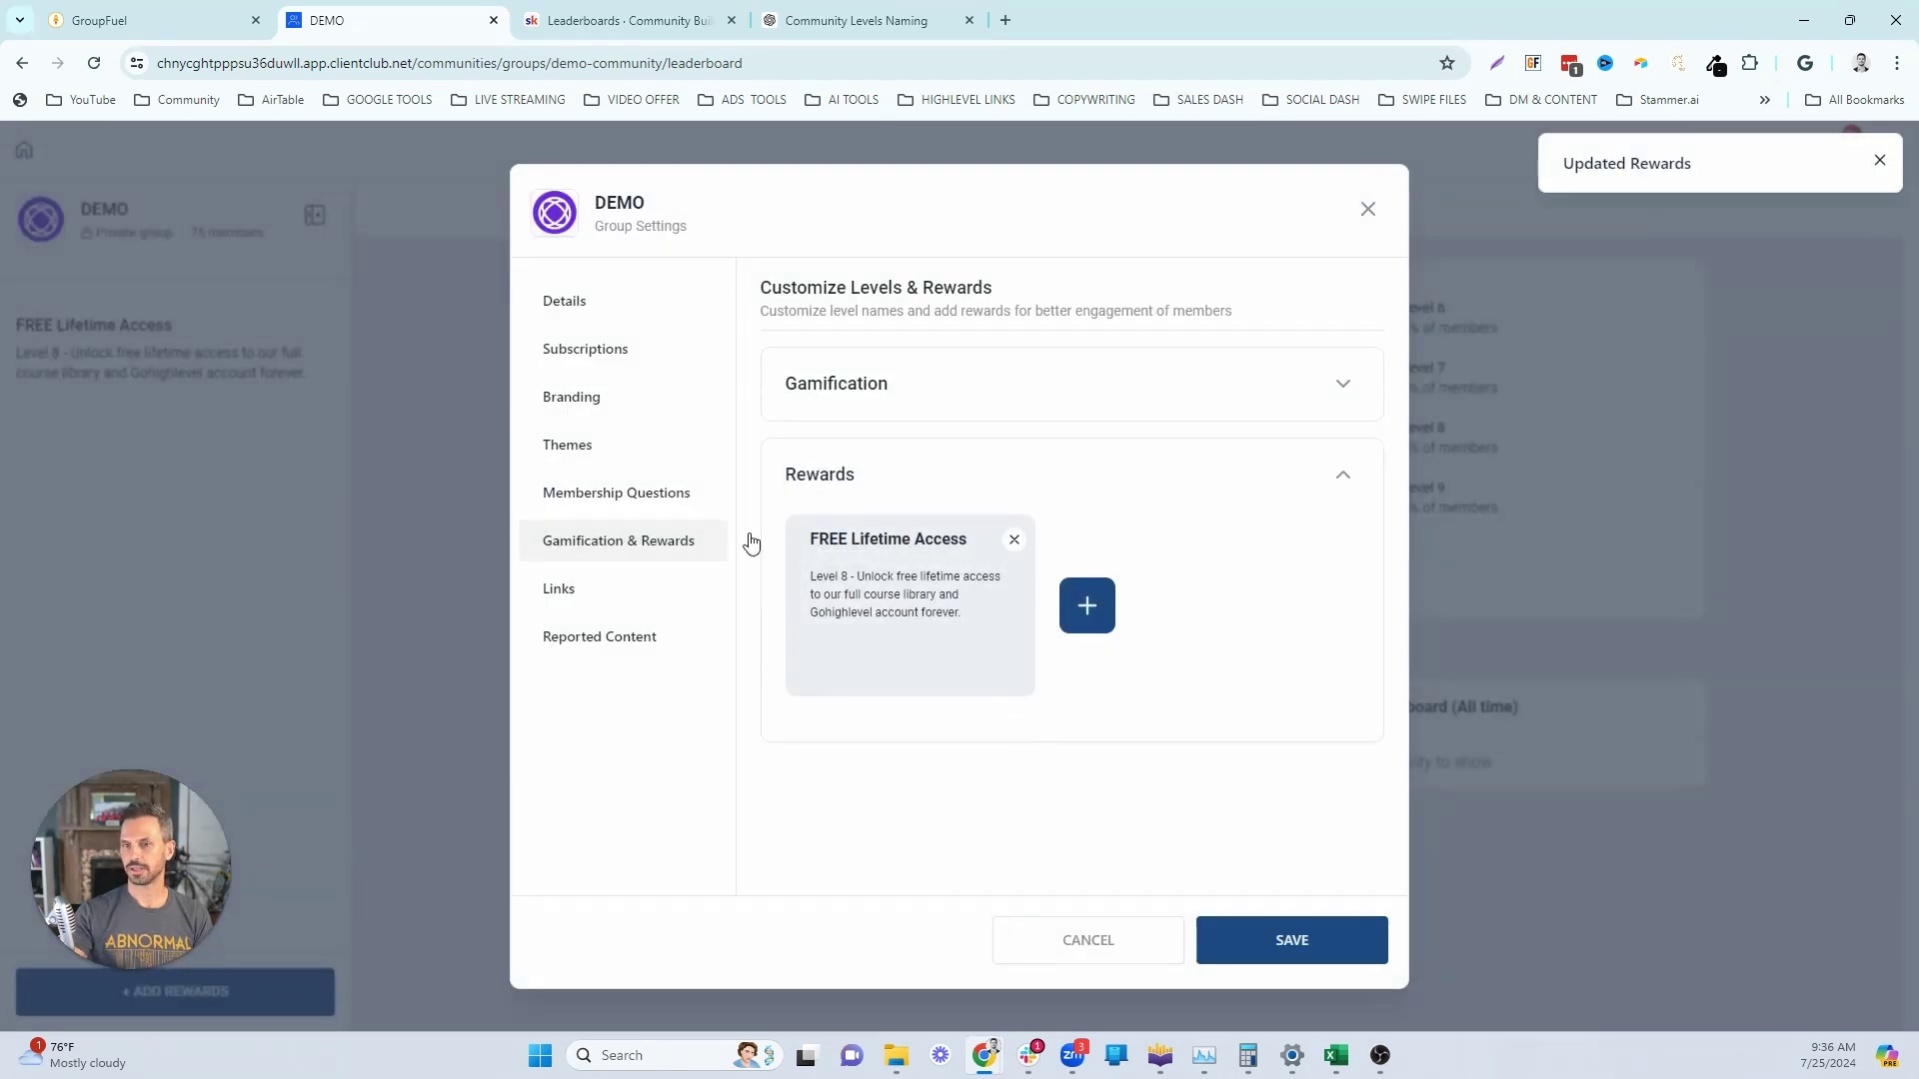